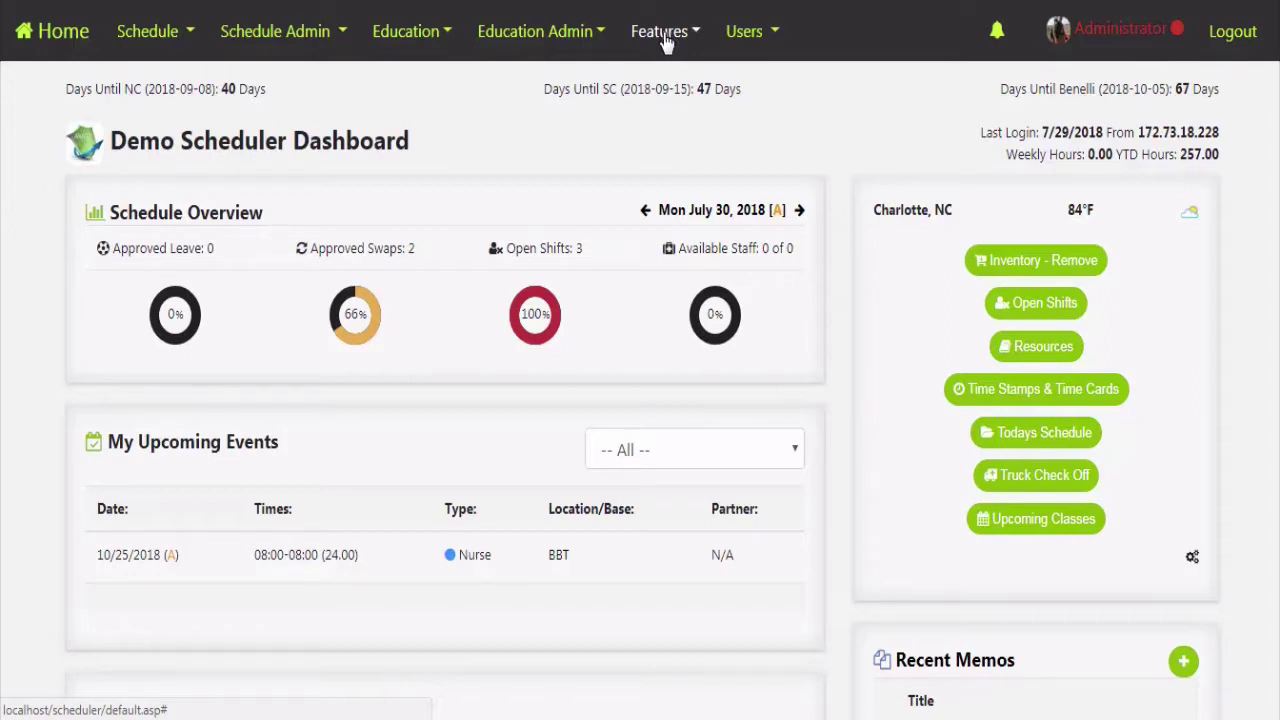
- Open Equipment Types in the system configuration and update the Keycard type with its current support request recipient
{"action": "left_click", "coordinate": [663, 35]}
{"action": "left_click", "coordinate": [676, 117]}
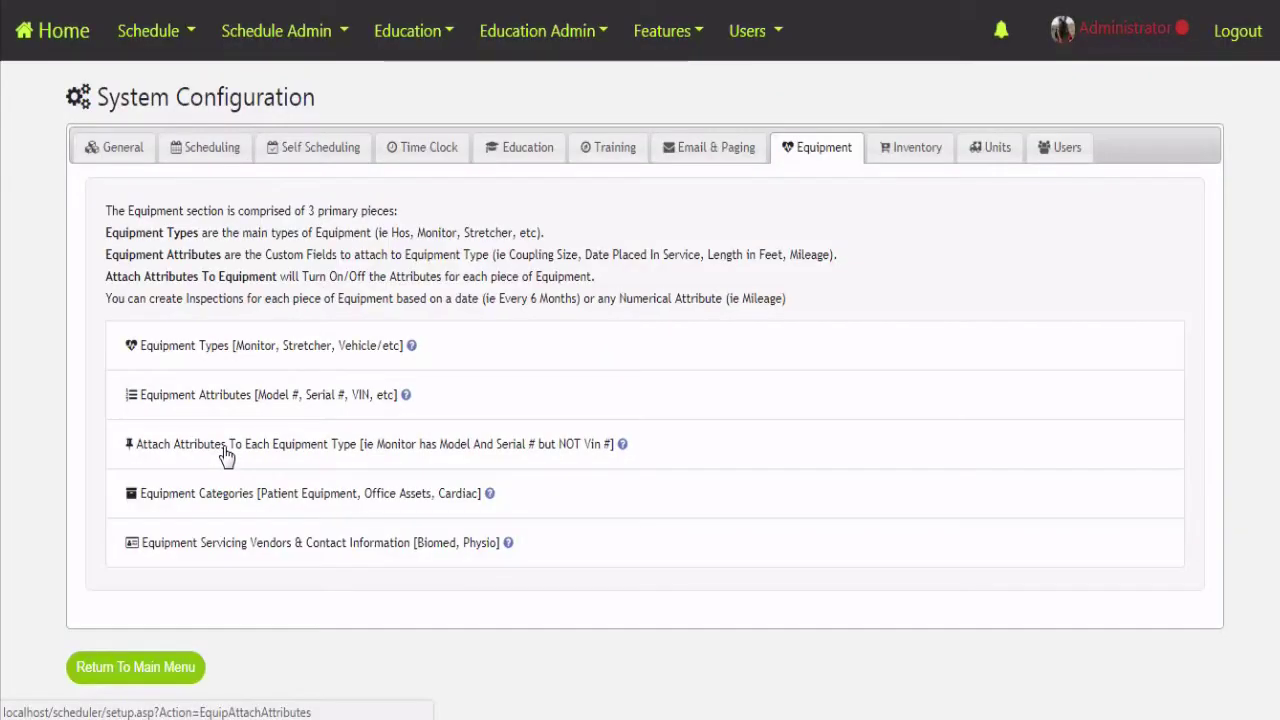
{"action": "left_click", "coordinate": [203, 357]}
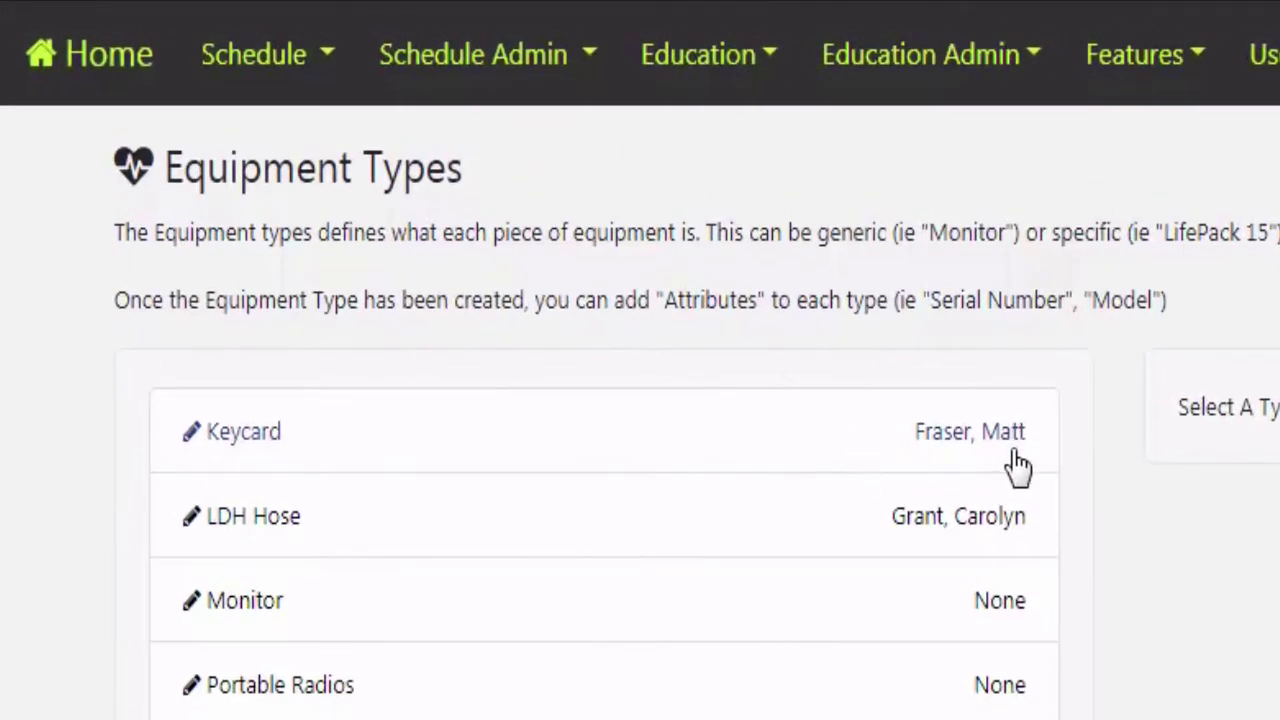
{"action": "left_click", "coordinate": [857, 462]}
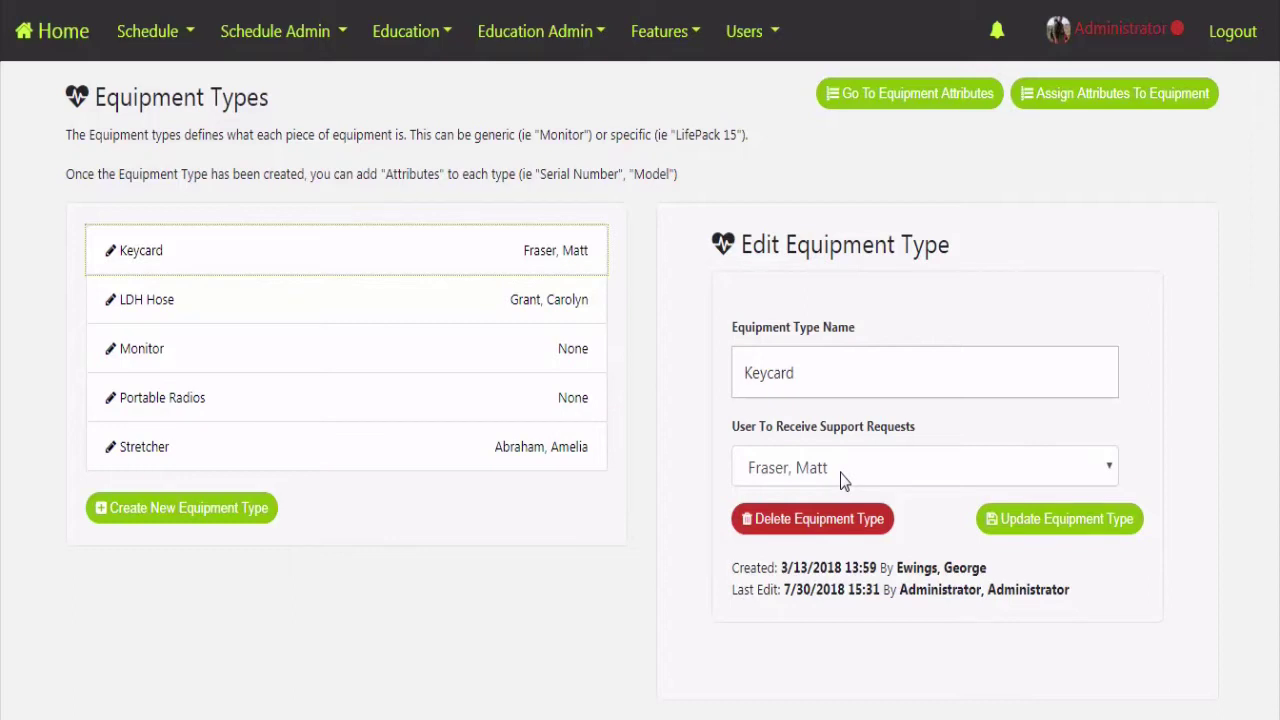
{"action": "left_click", "coordinate": [1020, 522]}
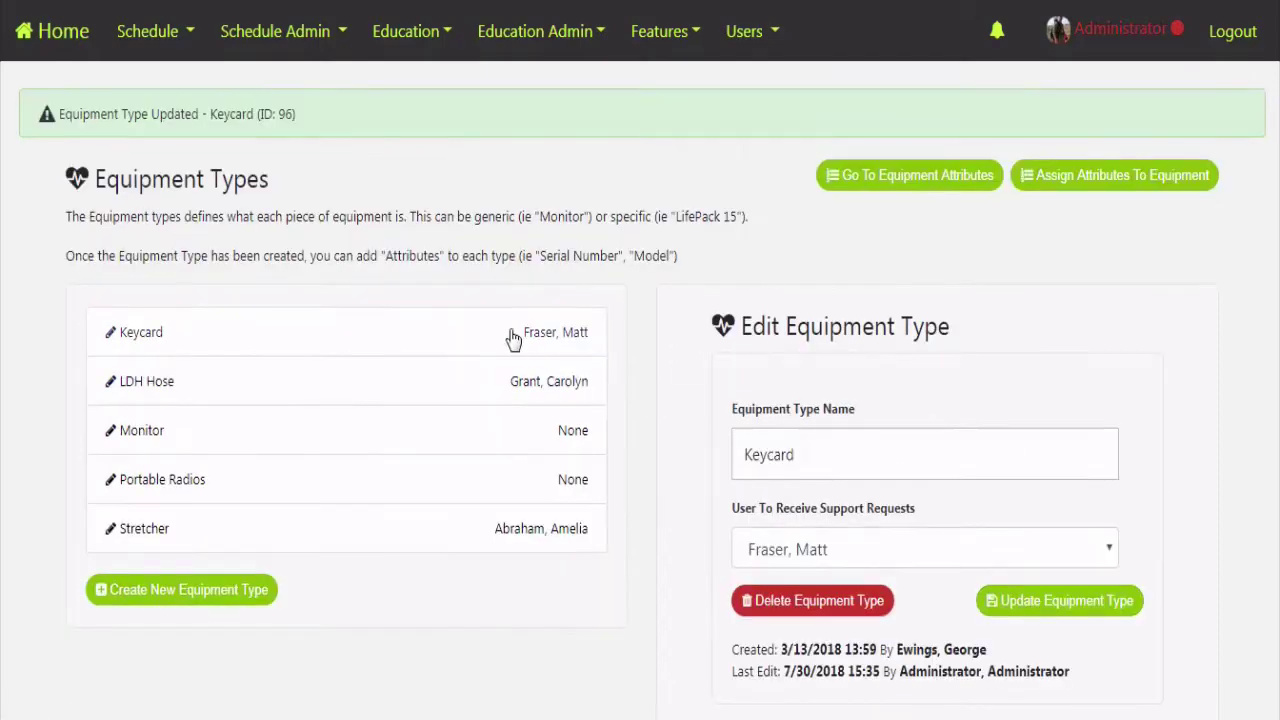
- Open the Mileage equipment attribute, view its available data types and update the attribute
{"action": "left_click", "coordinate": [898, 190]}
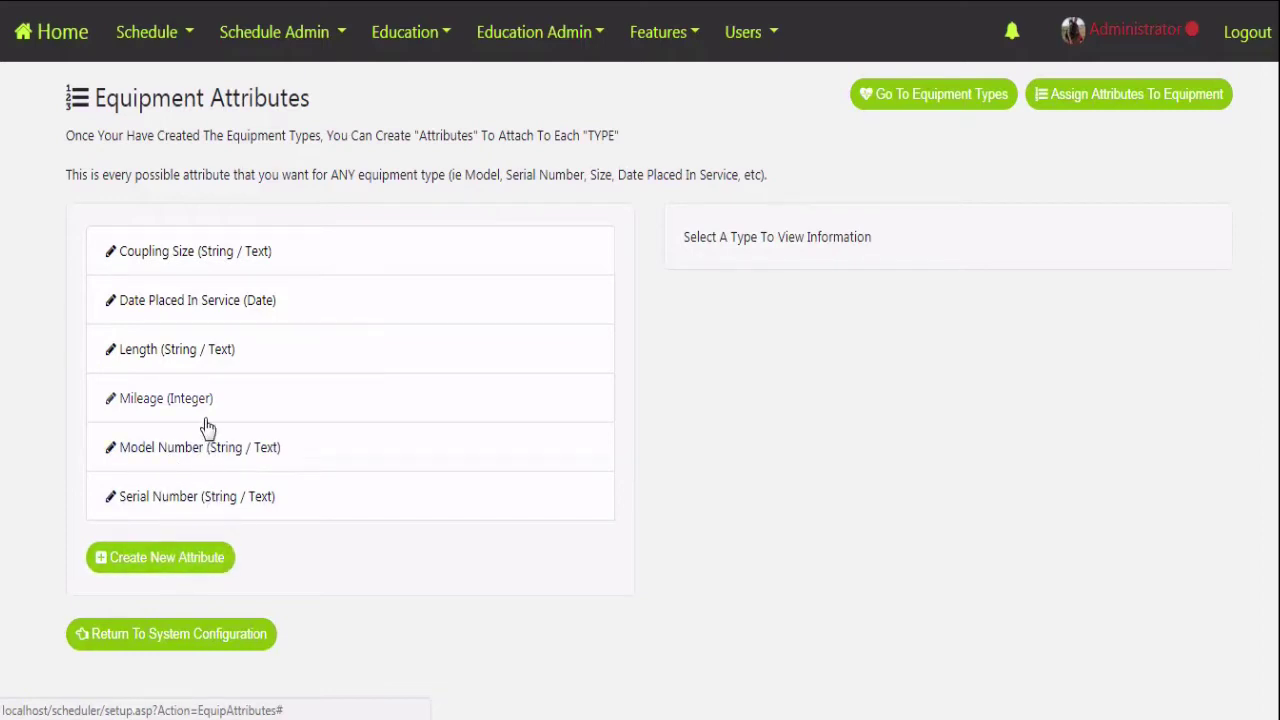
{"action": "left_click", "coordinate": [157, 405]}
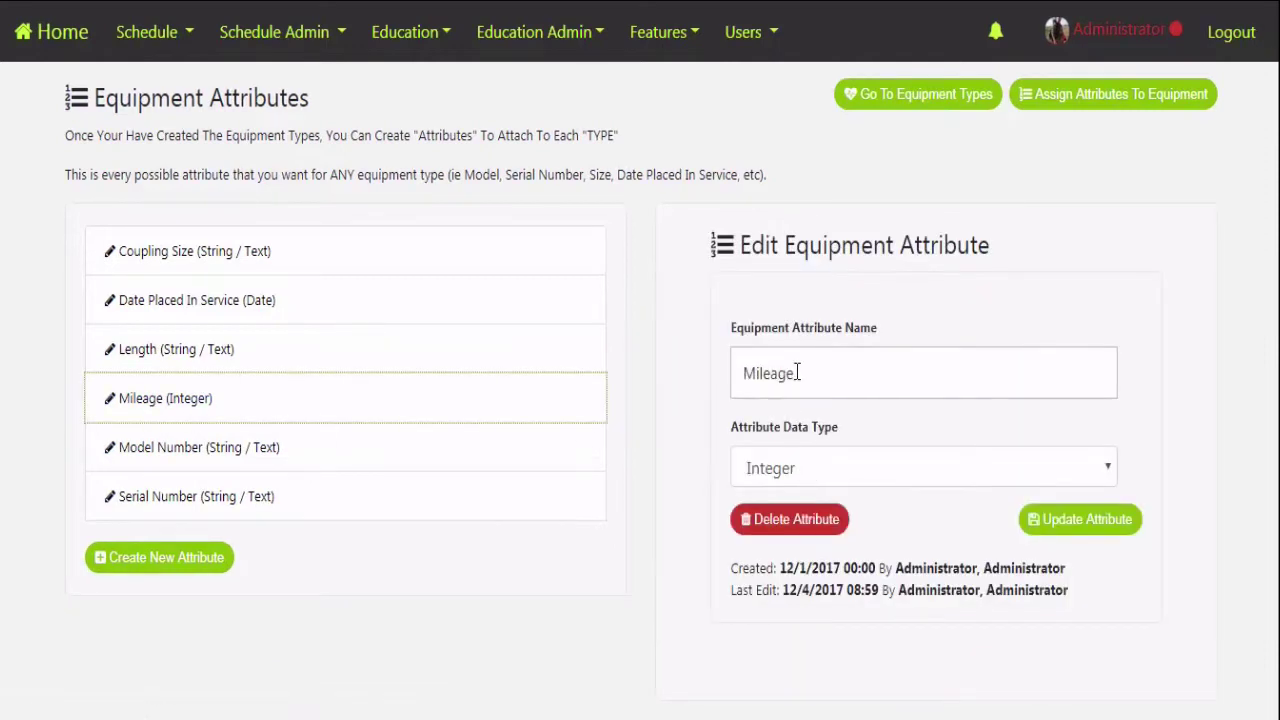
{"action": "left_click", "coordinate": [835, 478]}
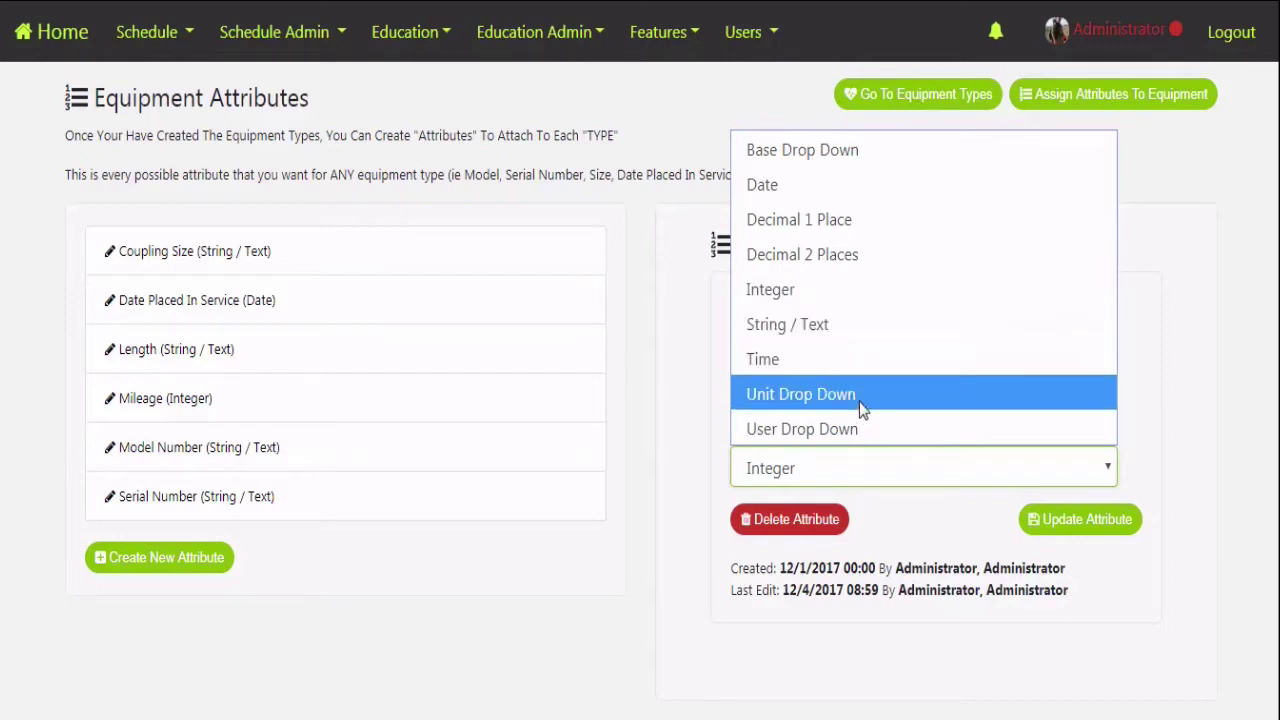
{"action": "left_click", "coordinate": [895, 513]}
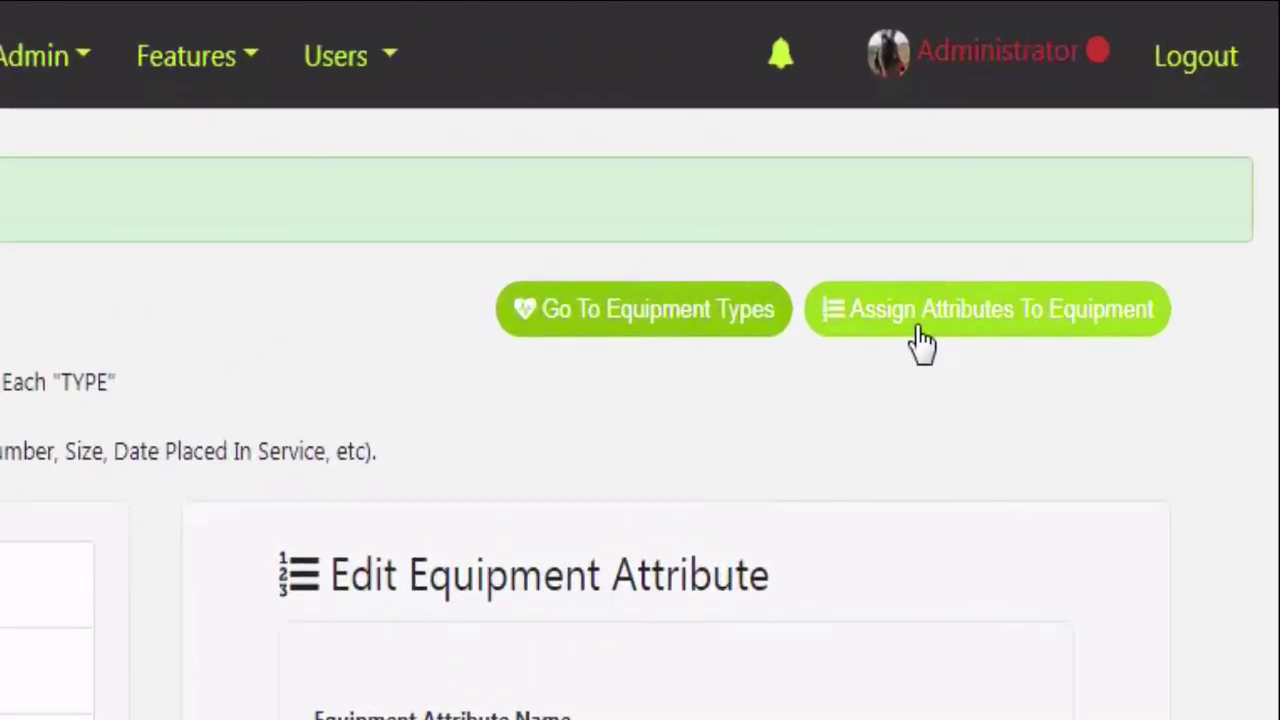
- Attach the Date Placed In Service and Serial Number attributes to the Keycard equipment type
{"action": "left_click", "coordinate": [920, 338]}
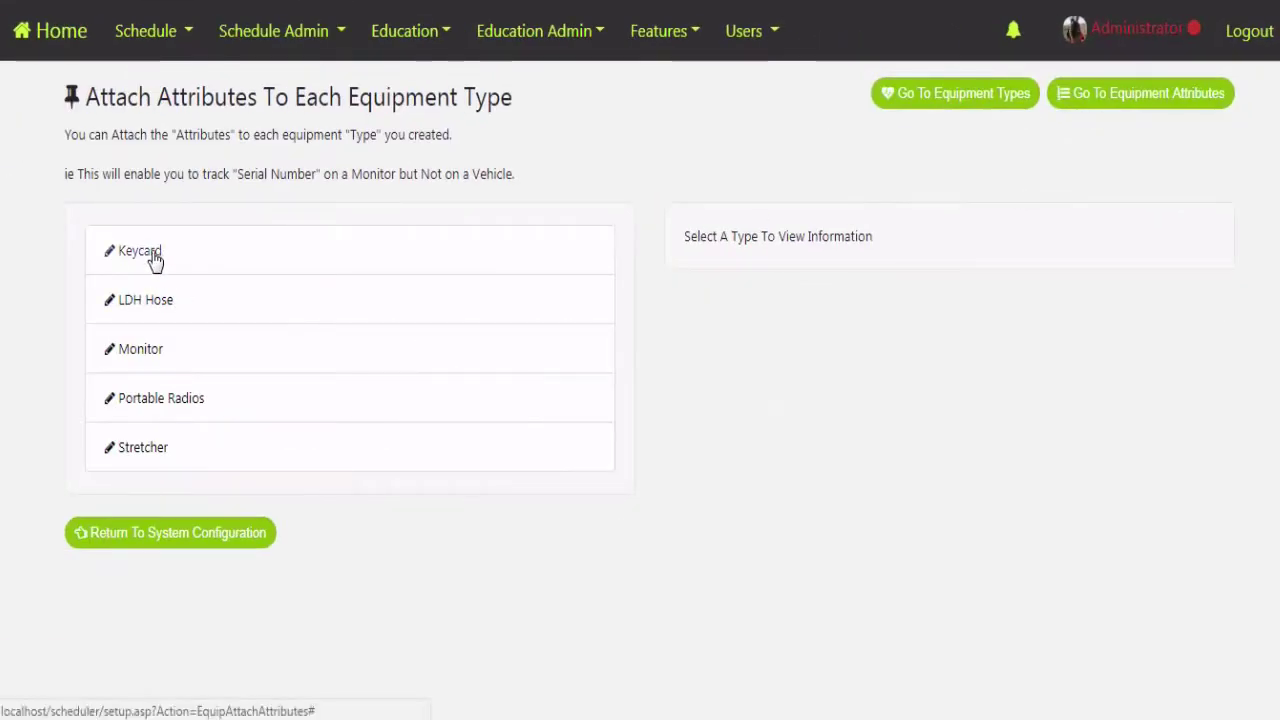
{"action": "left_click", "coordinate": [175, 251]}
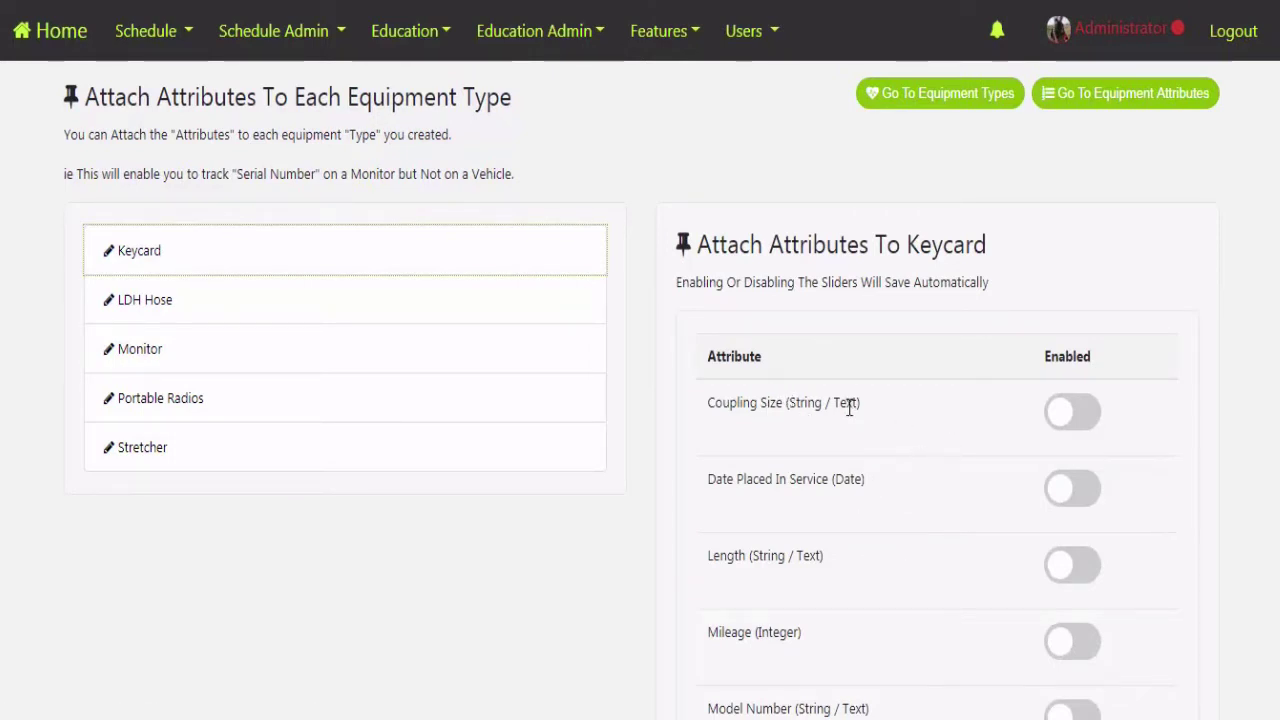
{"action": "left_click", "coordinate": [1085, 492]}
{"action": "scroll", "coordinate": [936, 521], "scroll_direction": "down", "scroll_amount": 2}
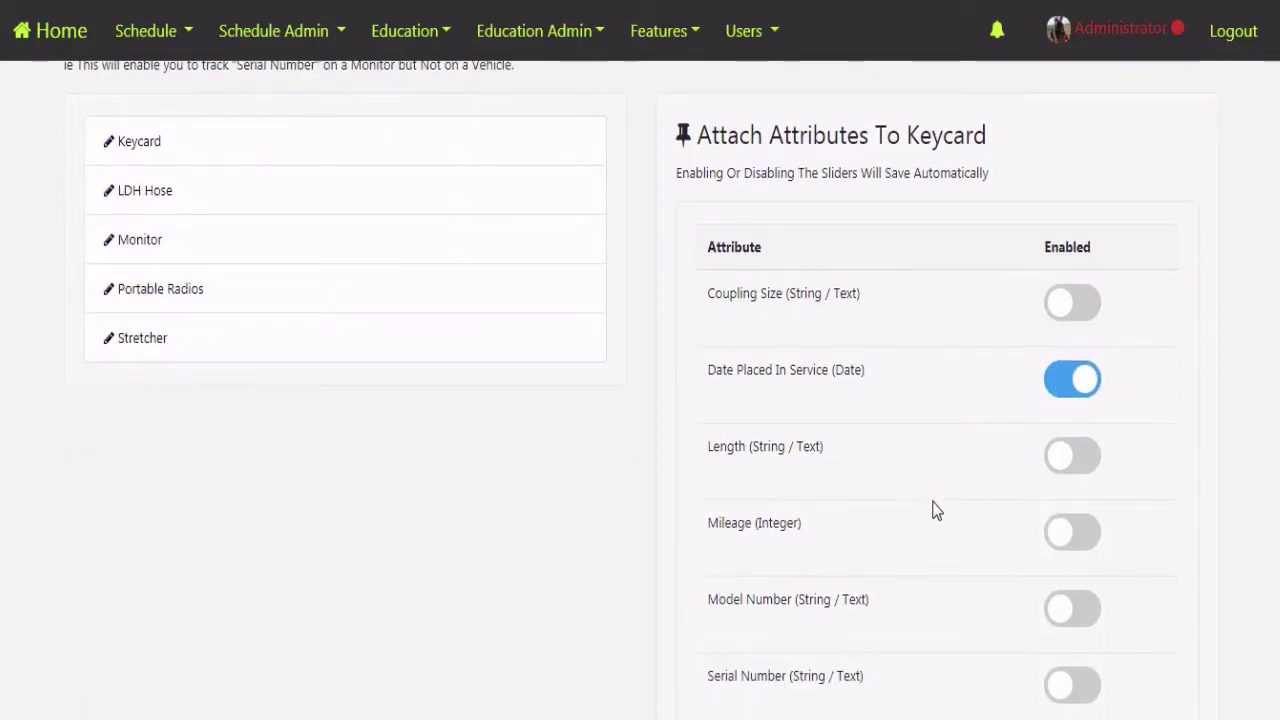
{"action": "scroll", "coordinate": [900, 510], "scroll_direction": "down", "scroll_amount": 2}
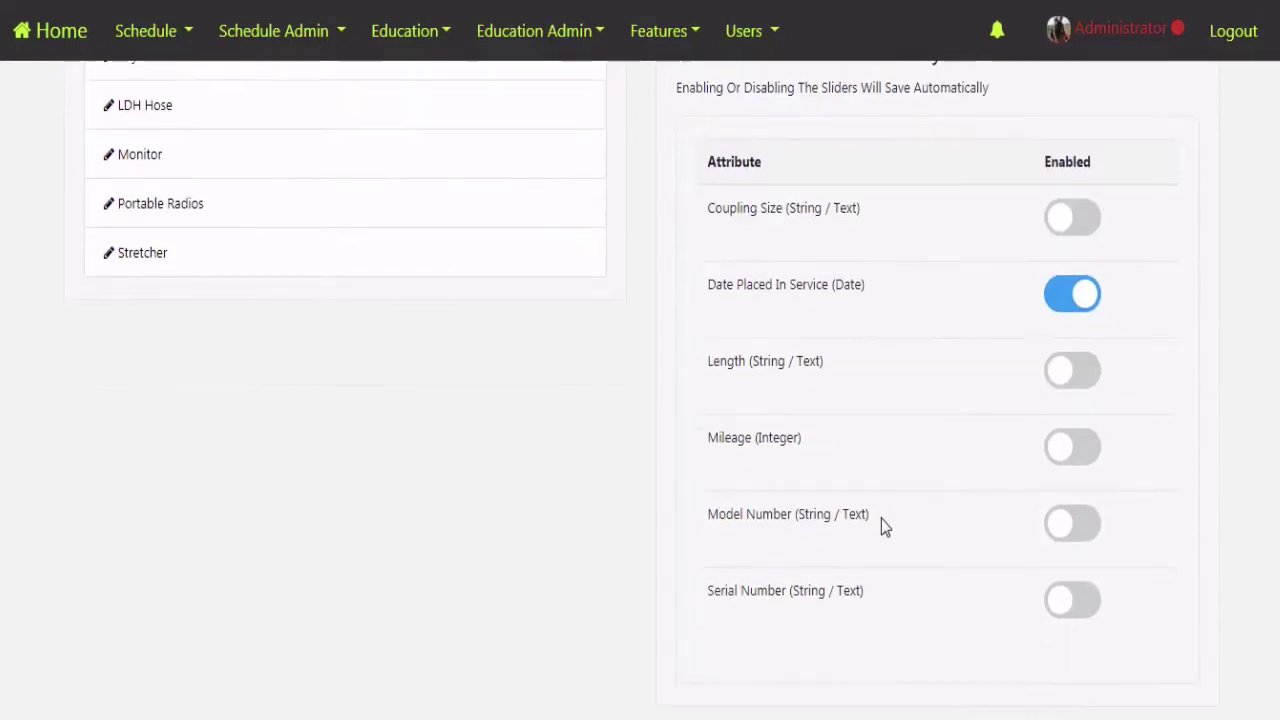
{"action": "left_click", "coordinate": [1063, 585]}
{"action": "scroll", "coordinate": [585, 451], "scroll_direction": "up", "scroll_amount": 4}
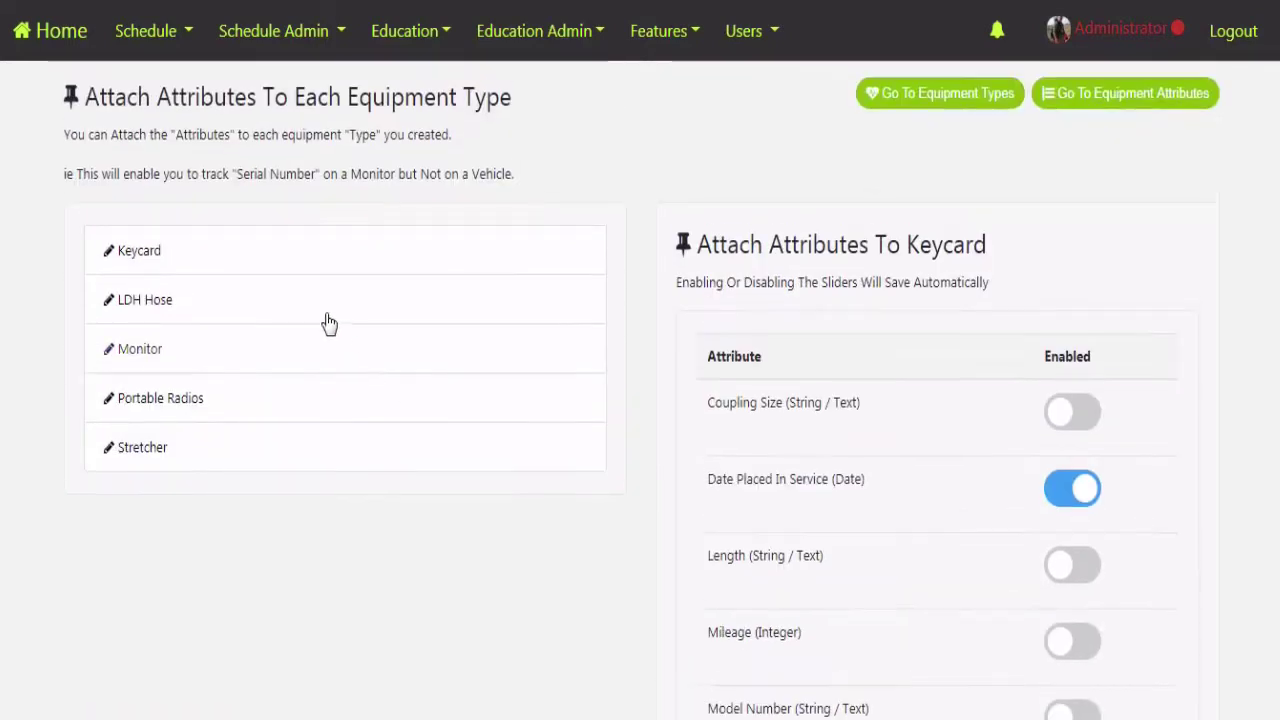
- Review which attributes are enabled for the LDH Hose and Monitor equipment types
{"action": "left_click", "coordinate": [155, 302]}
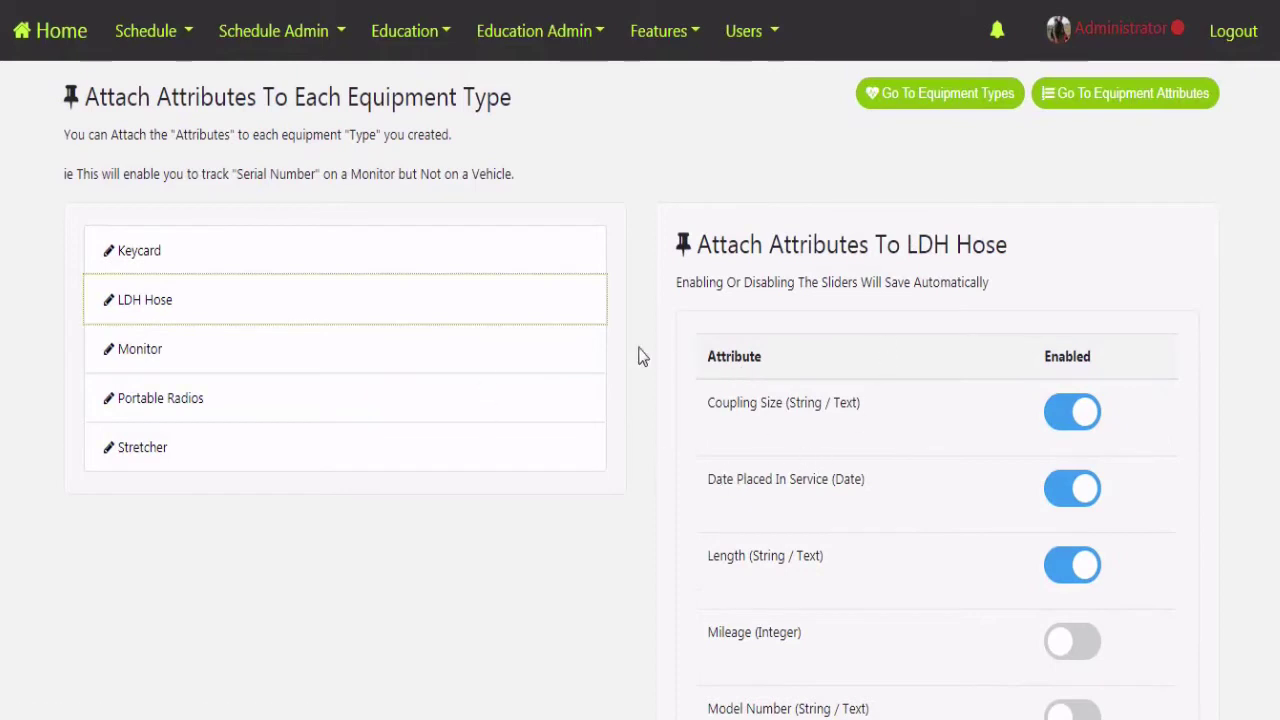
{"action": "scroll", "coordinate": [870, 398], "scroll_direction": "down", "scroll_amount": 1}
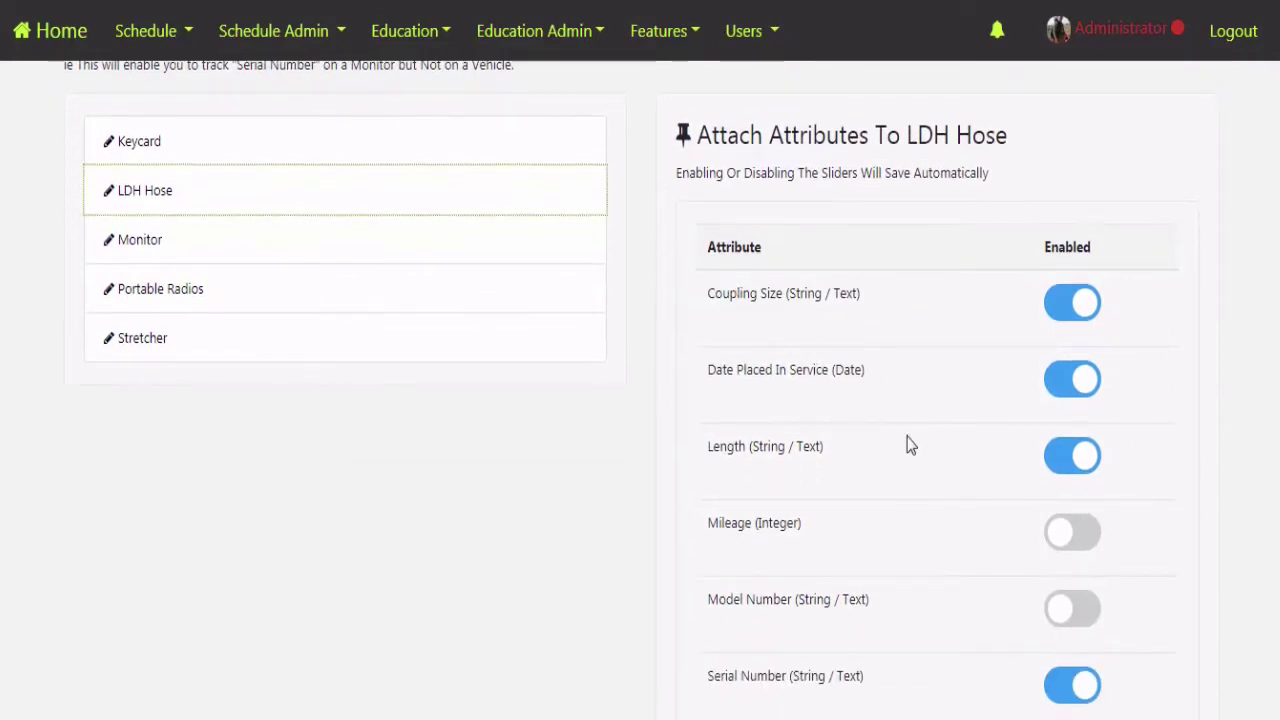
{"action": "scroll", "coordinate": [963, 631], "scroll_direction": "down", "scroll_amount": 1}
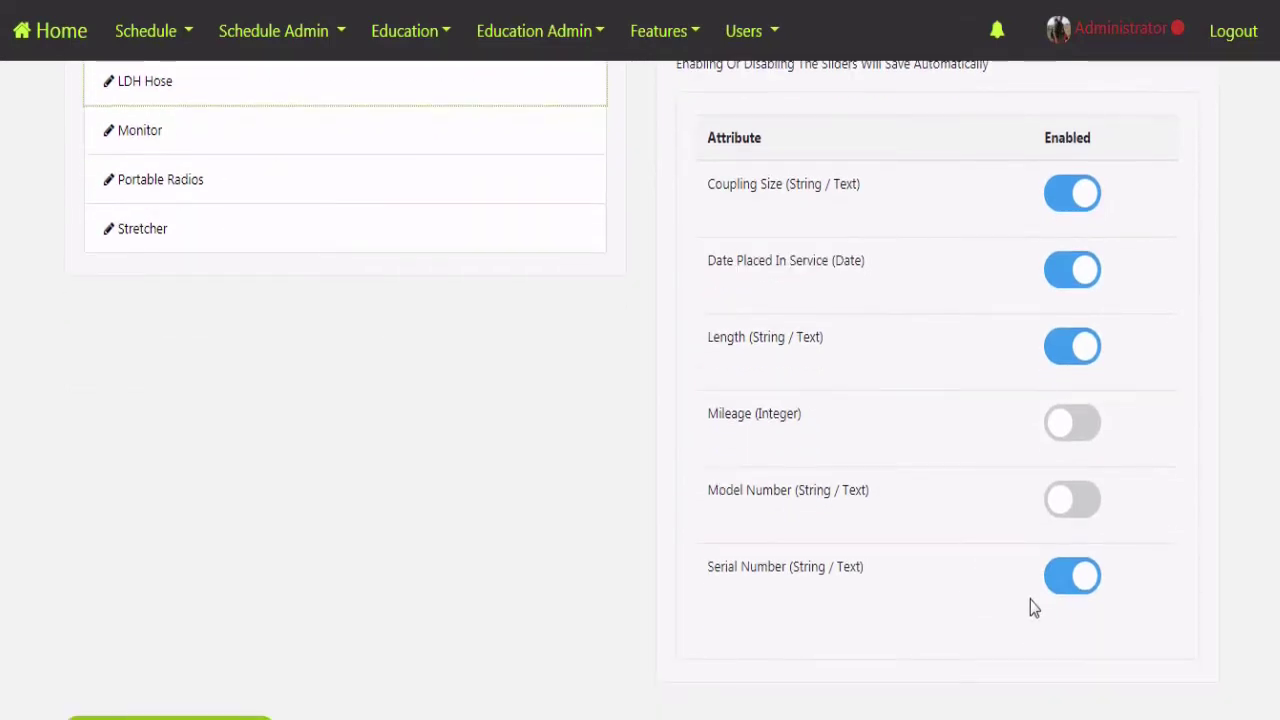
{"action": "scroll", "coordinate": [250, 300], "scroll_direction": "up", "scroll_amount": 1}
{"action": "left_click", "coordinate": [158, 259]}
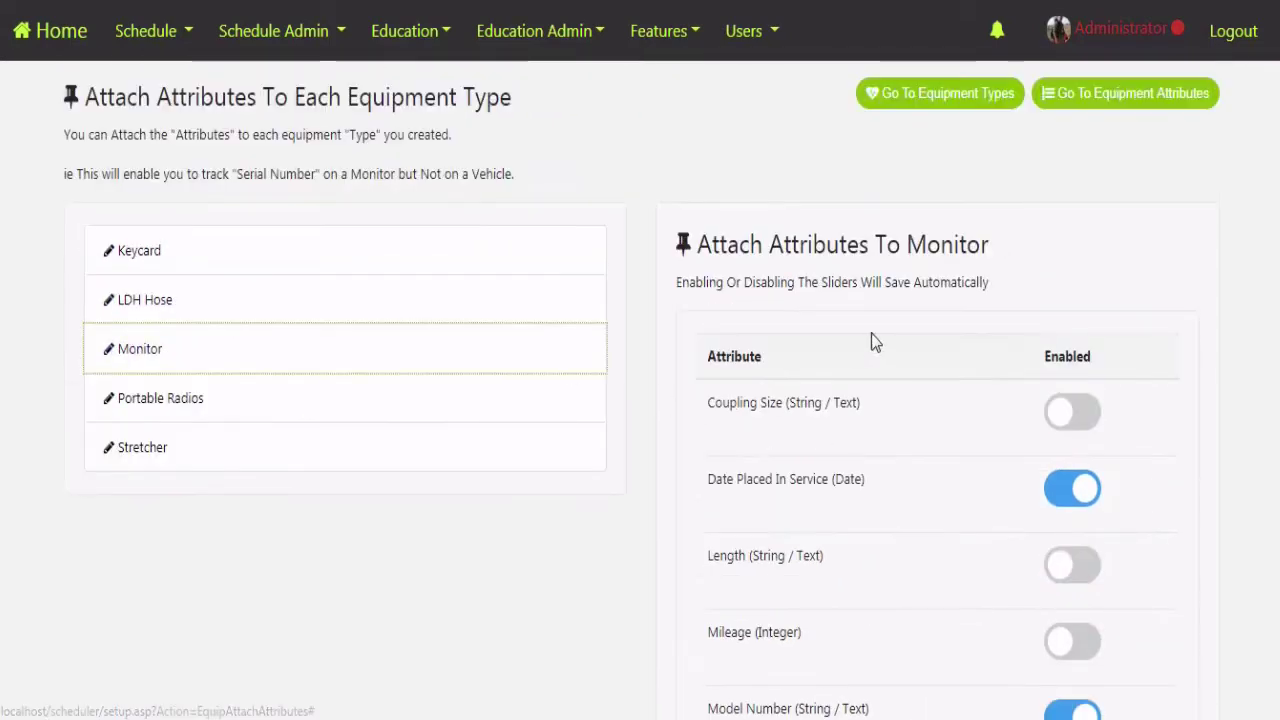
{"action": "scroll", "coordinate": [963, 487], "scroll_direction": "down", "scroll_amount": 1}
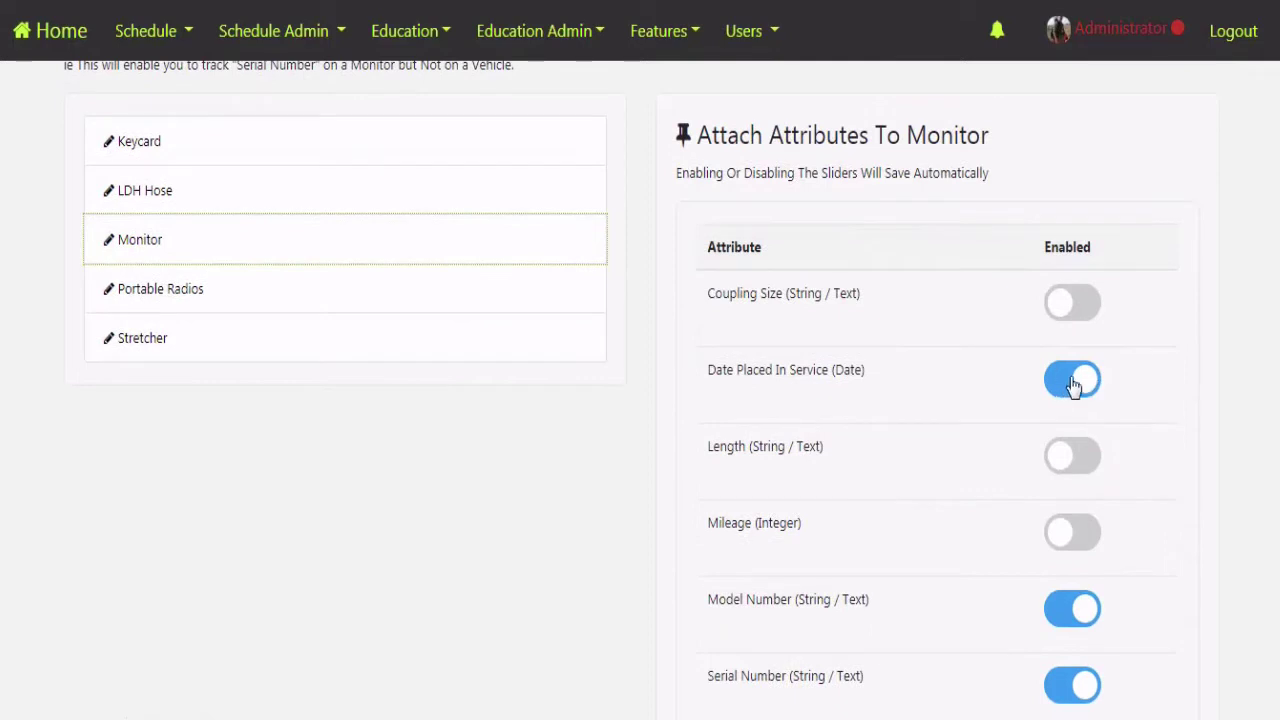
{"action": "scroll", "coordinate": [1000, 471], "scroll_direction": "down", "scroll_amount": 2}
{"action": "scroll", "coordinate": [1000, 471], "scroll_direction": "up", "scroll_amount": 3}
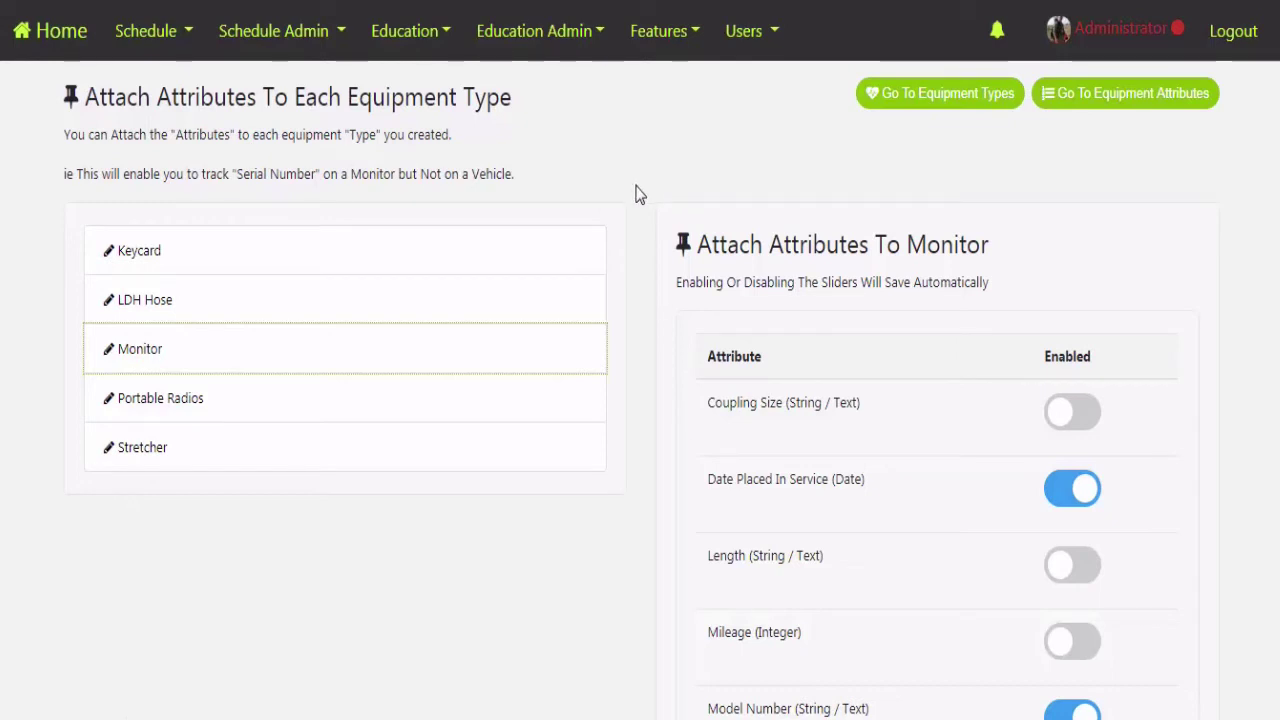
- Open the Equipment search and set the results to Group Items
{"action": "left_click", "coordinate": [659, 46]}
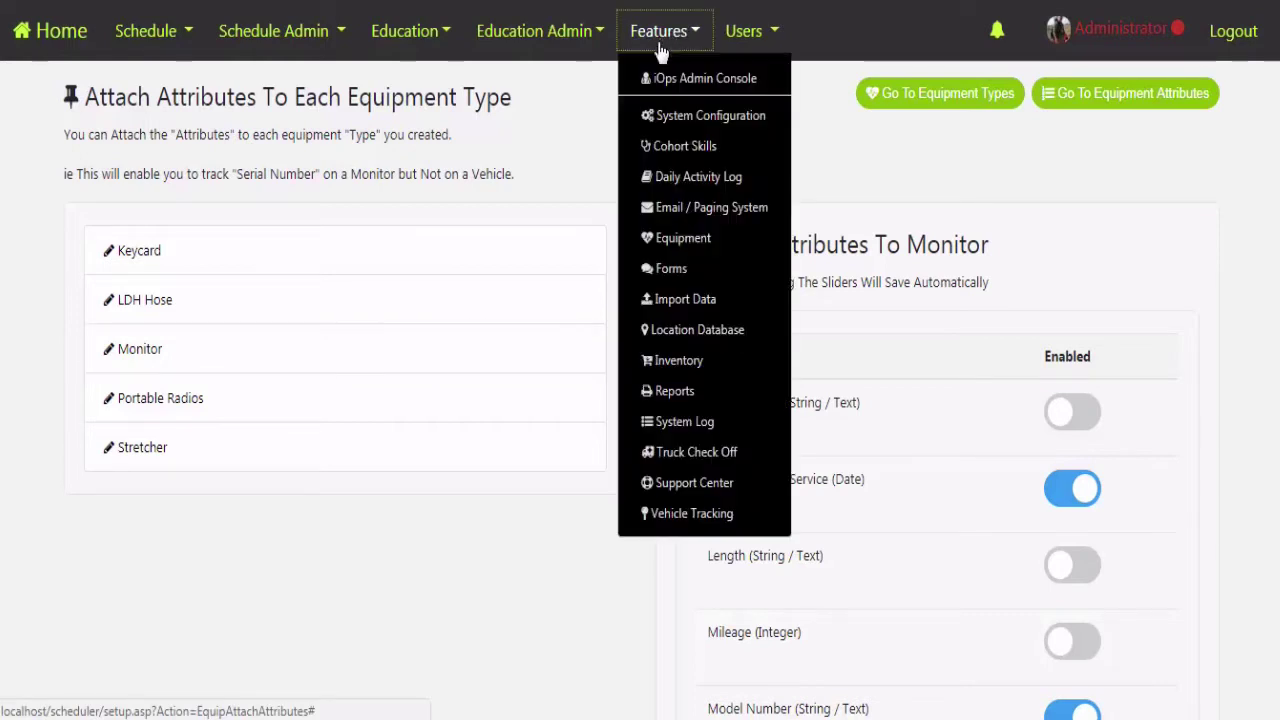
{"action": "left_click", "coordinate": [700, 248]}
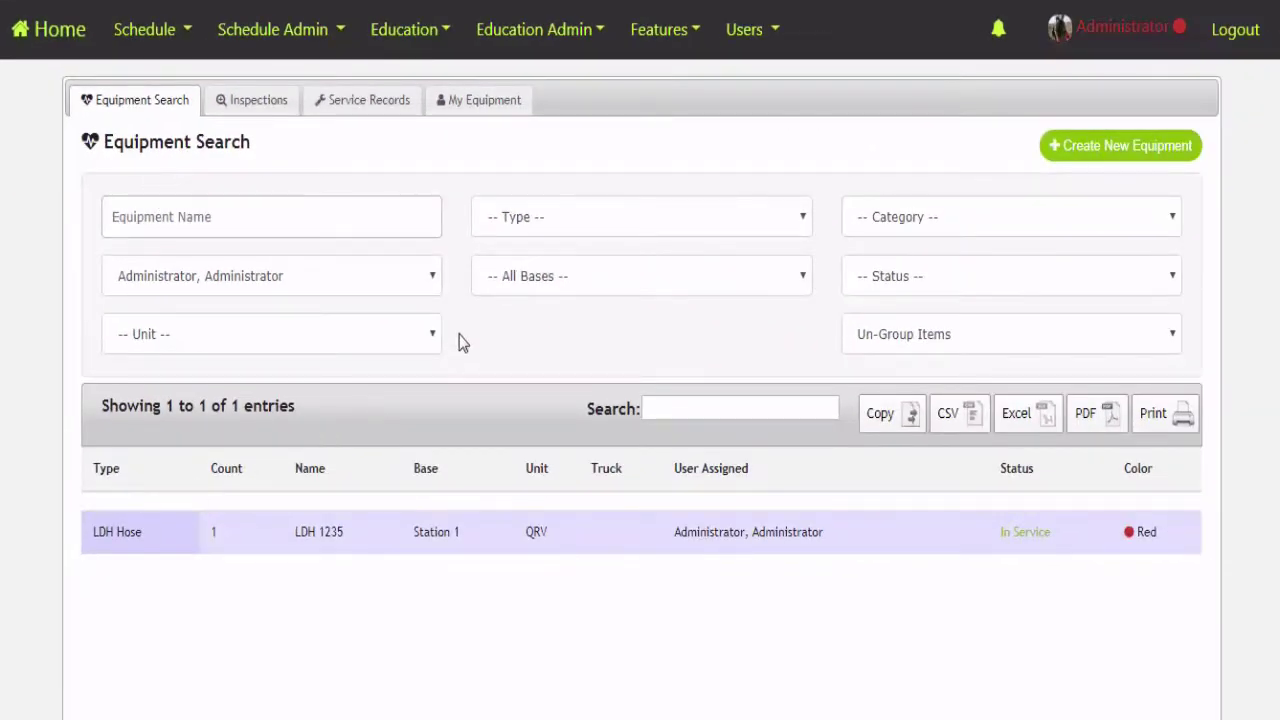
{"action": "left_click", "coordinate": [906, 340]}
{"action": "left_click", "coordinate": [885, 376]}
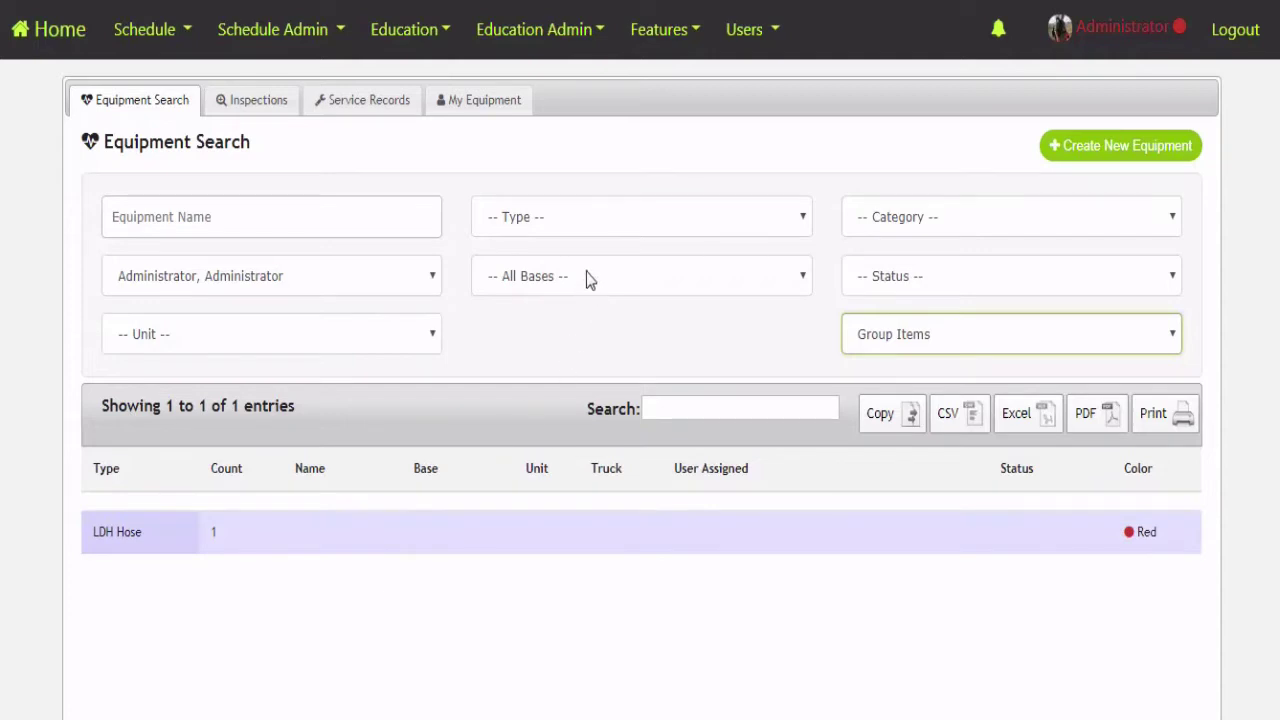
- View the equipment type filter choices and clear the Assigned To filter to include equipment of all users
{"action": "left_click", "coordinate": [511, 226]}
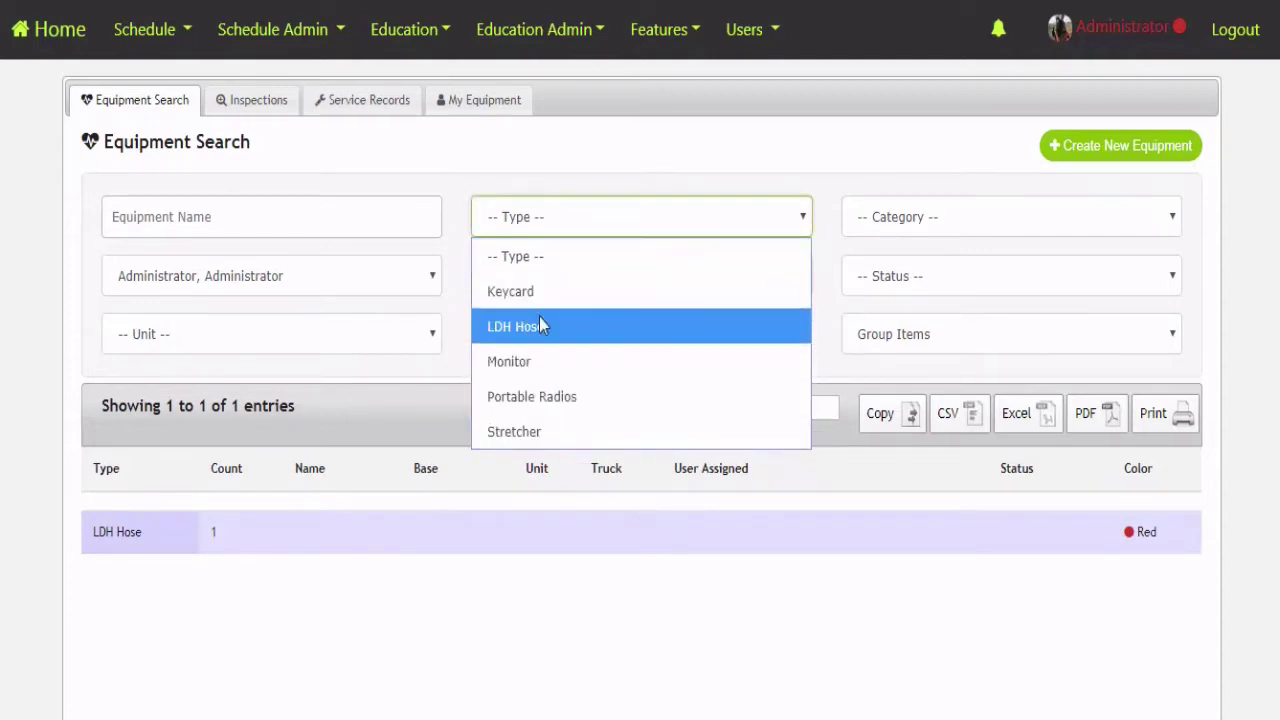
{"action": "left_click", "coordinate": [839, 202]}
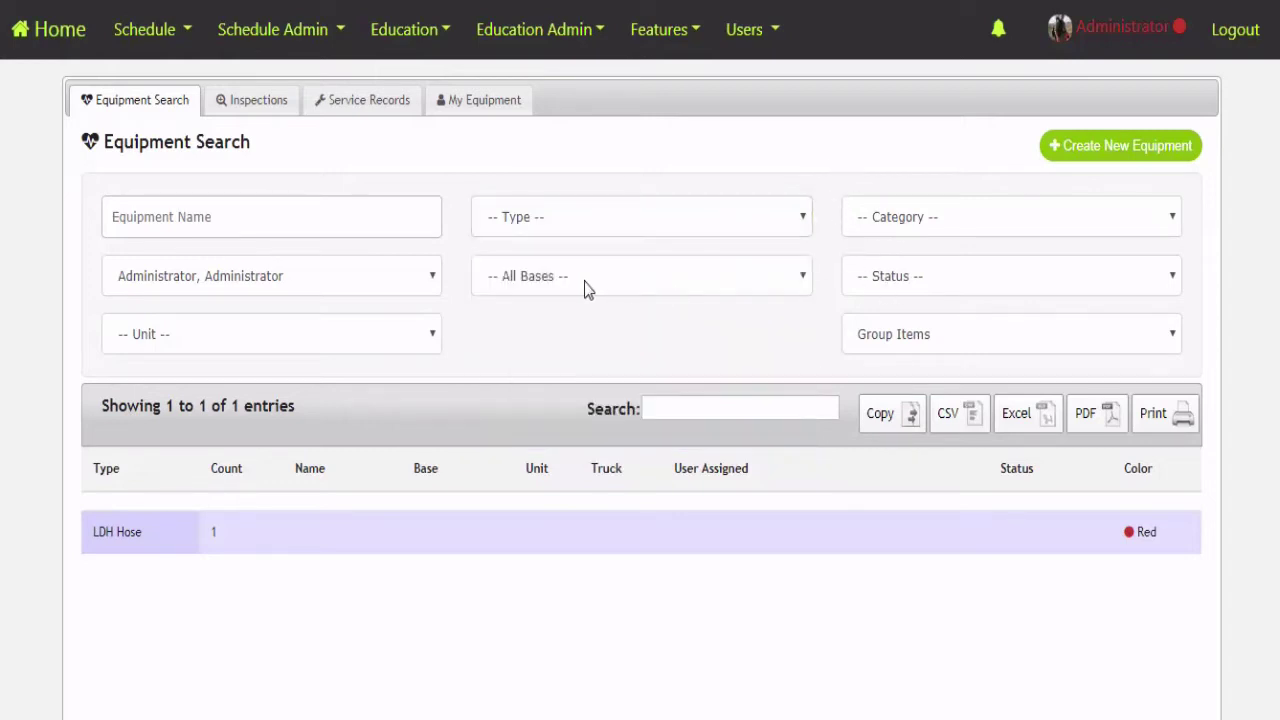
{"action": "left_click", "coordinate": [325, 282]}
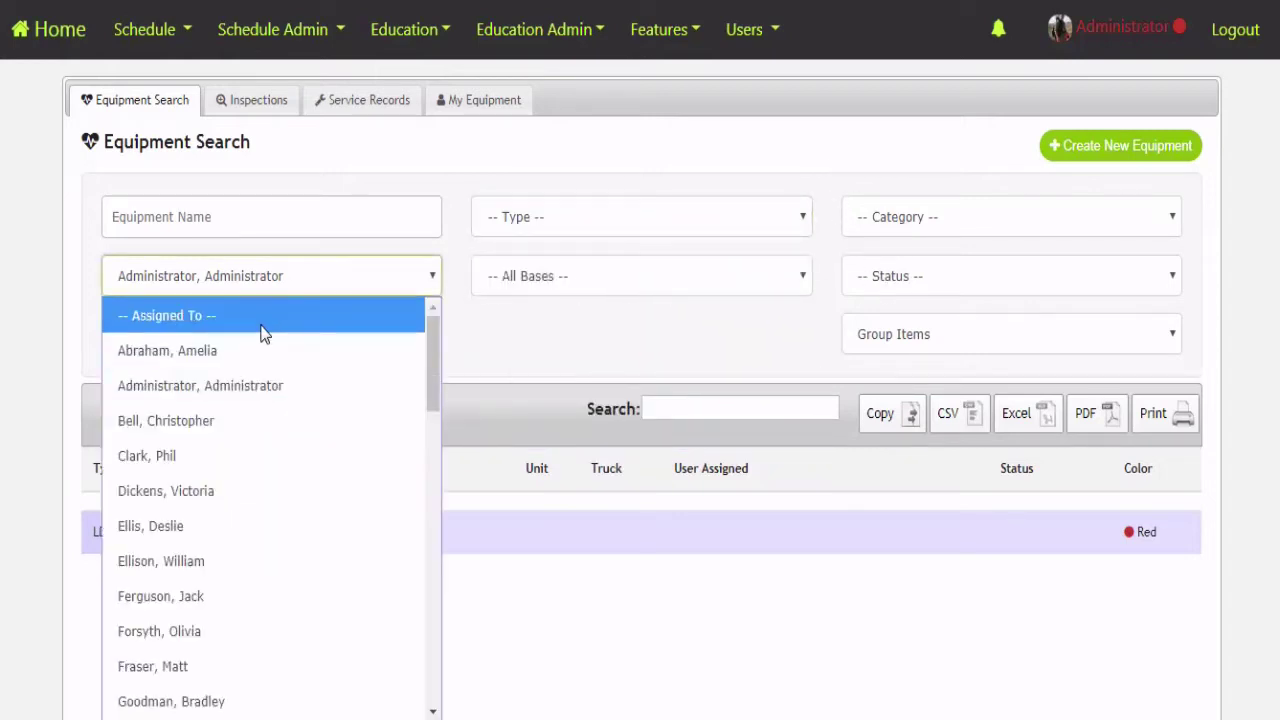
{"action": "left_click", "coordinate": [258, 318]}
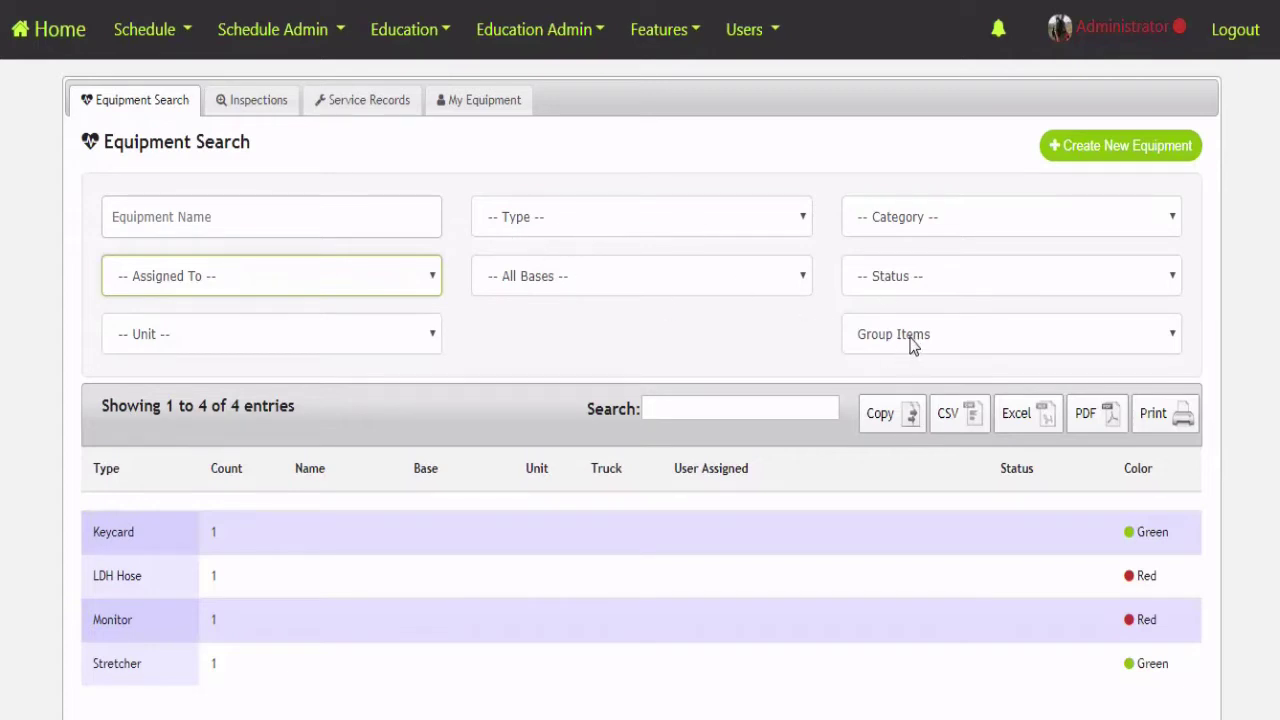
- Open the Stretcher group in the equipment results and view the Stretcher SN44567 record
{"action": "left_click", "coordinate": [200, 535]}
{"action": "left_click", "coordinate": [207, 533]}
{"action": "left_click", "coordinate": [305, 545]}
{"action": "left_click", "coordinate": [220, 534]}
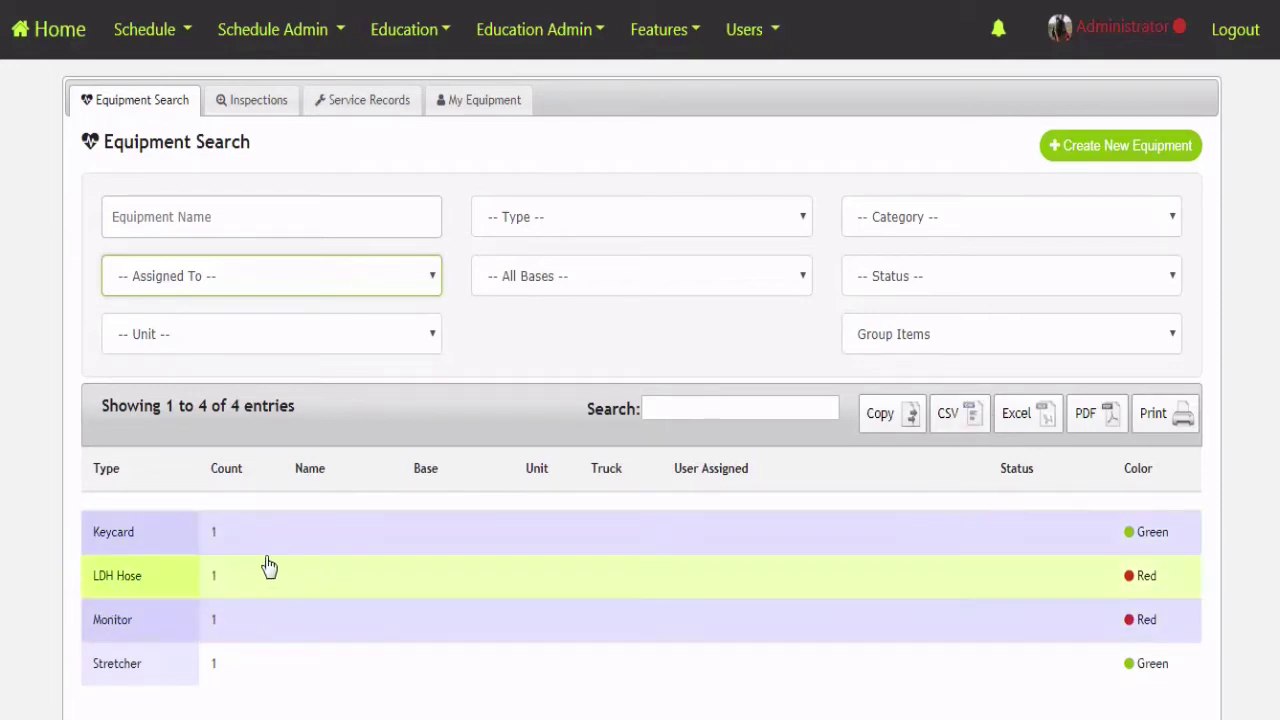
{"action": "left_click", "coordinate": [214, 666]}
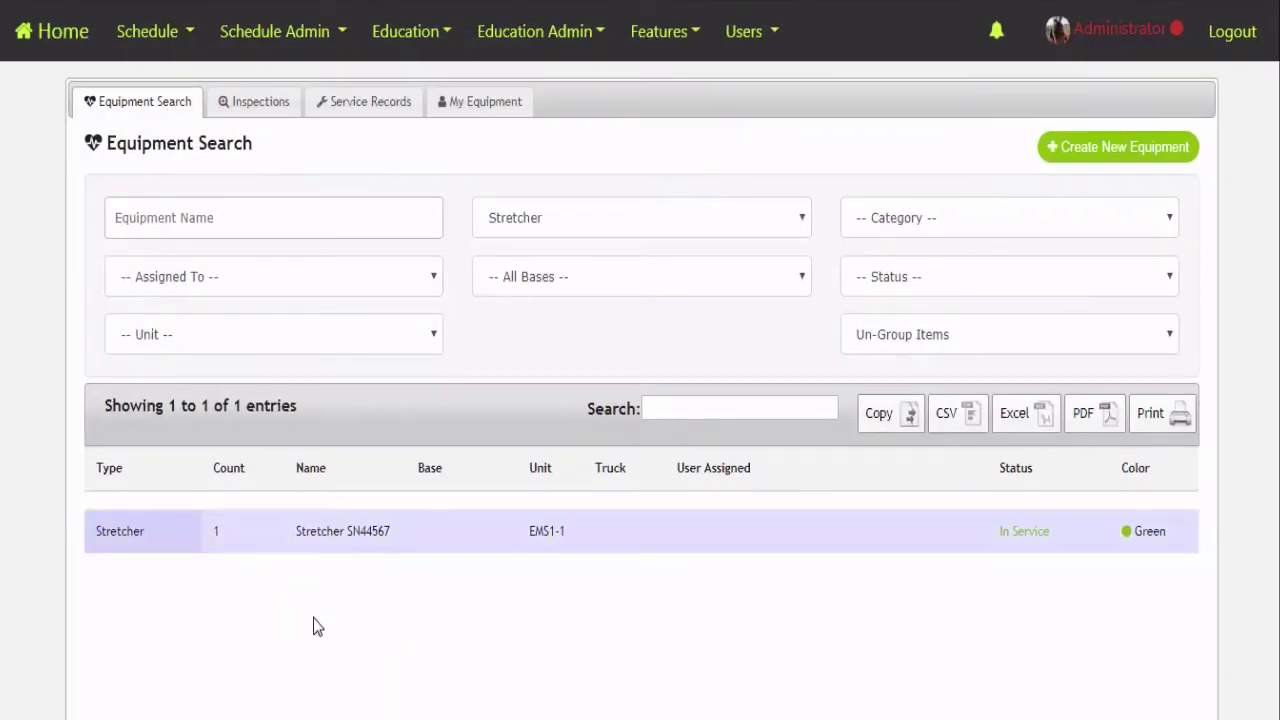
{"action": "left_click", "coordinate": [362, 545]}
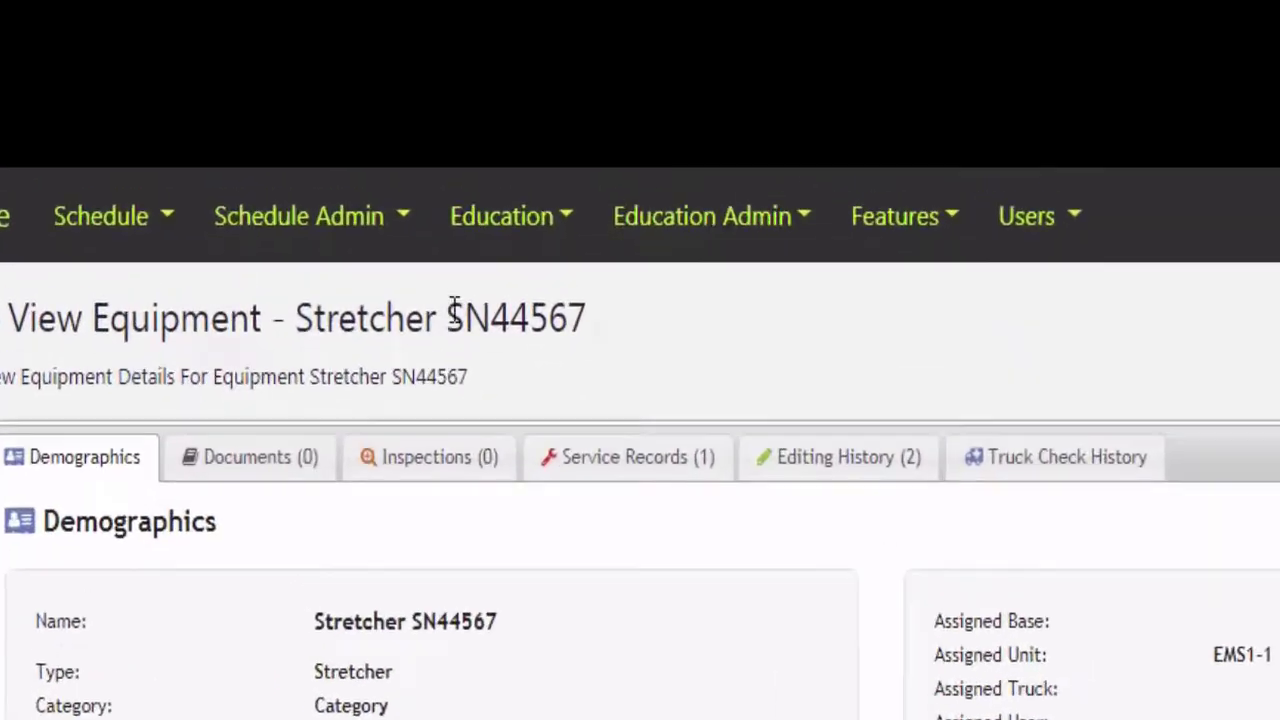
- Examine the stretcher's demographics and its edit form, including status, attributes, assignments, notes and the delete and update options
{"action": "left_click_drag", "start_coordinate": [463, 343], "coordinate": [651, 383]}
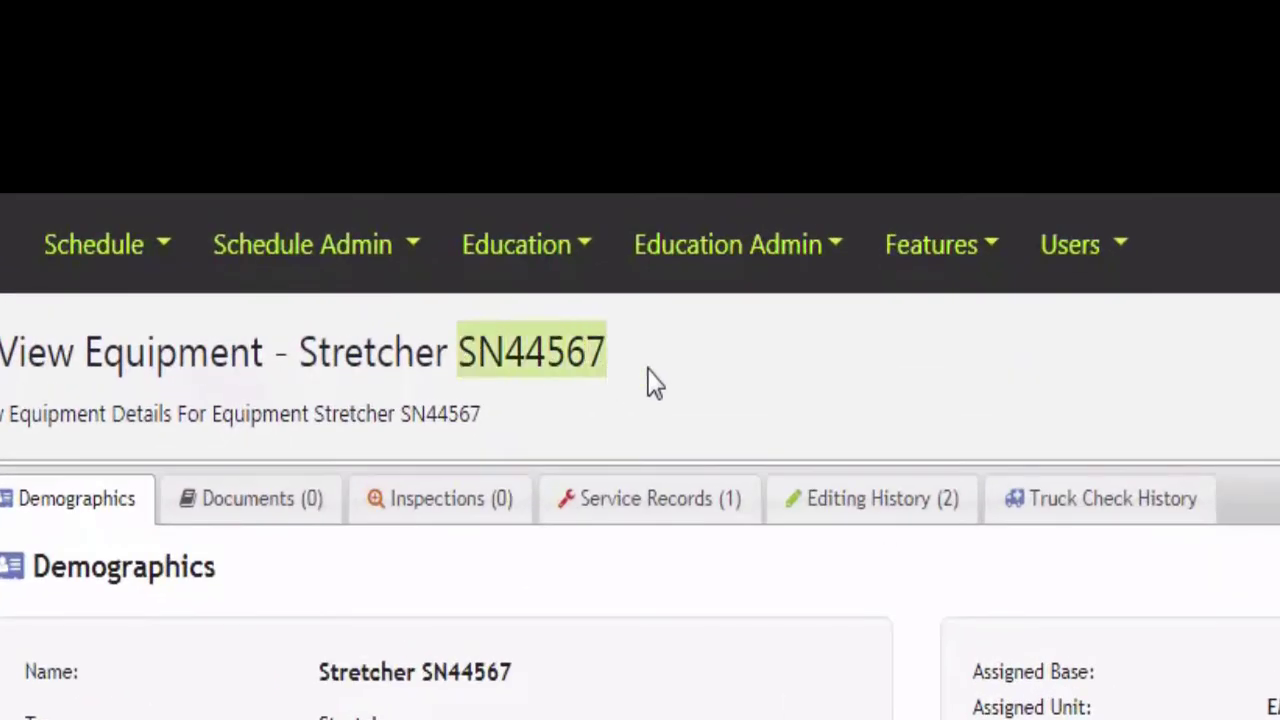
{"action": "left_click", "coordinate": [651, 383]}
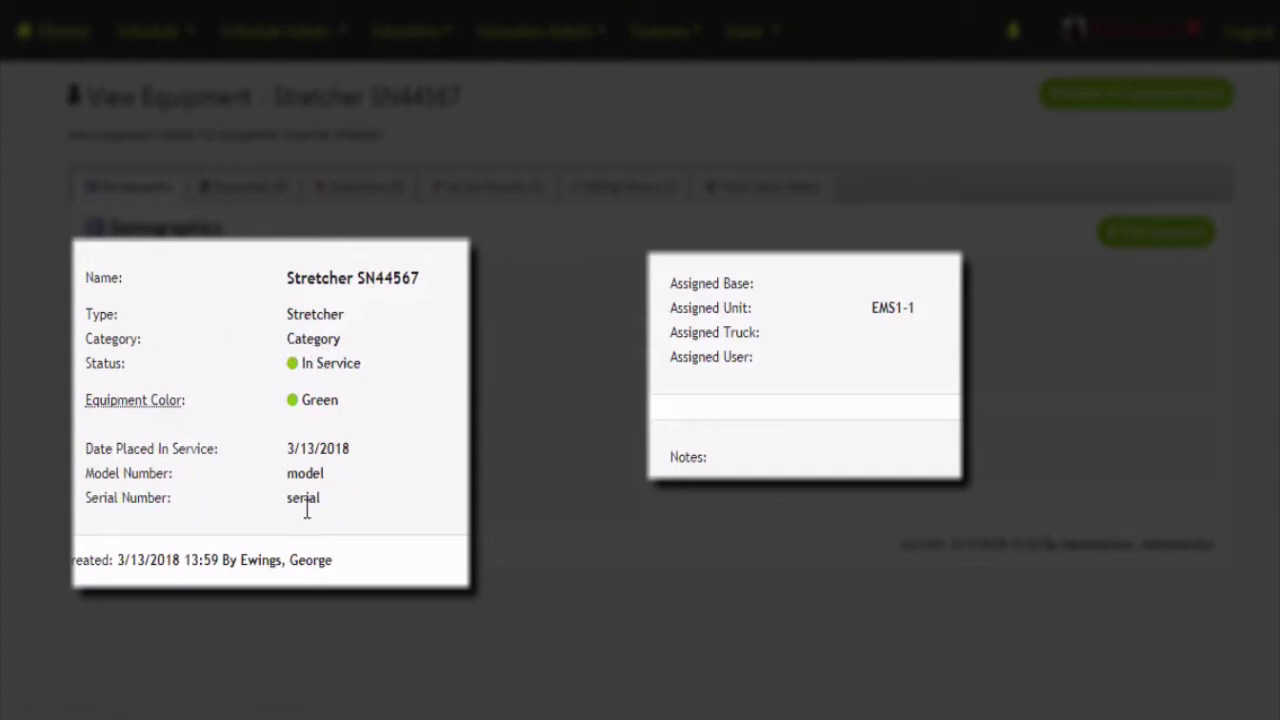
{"action": "left_click_drag", "start_coordinate": [343, 509], "coordinate": [298, 400]}
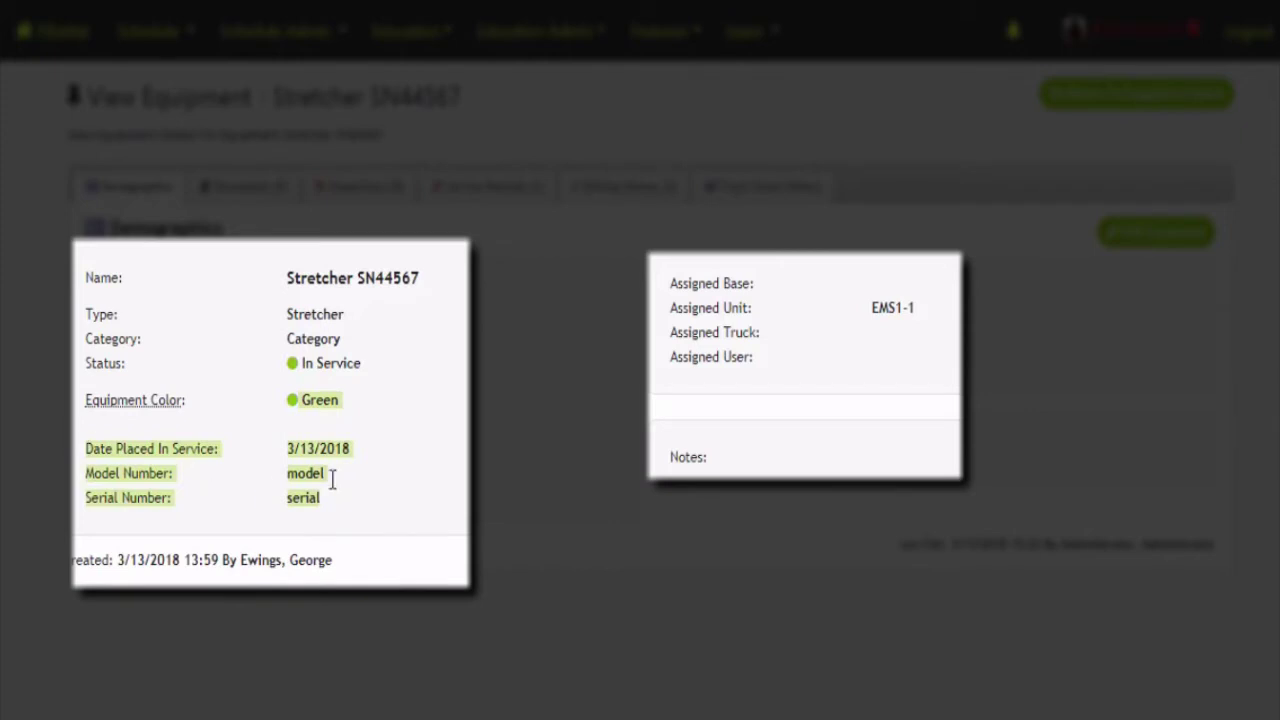
{"action": "left_click", "coordinate": [229, 452]}
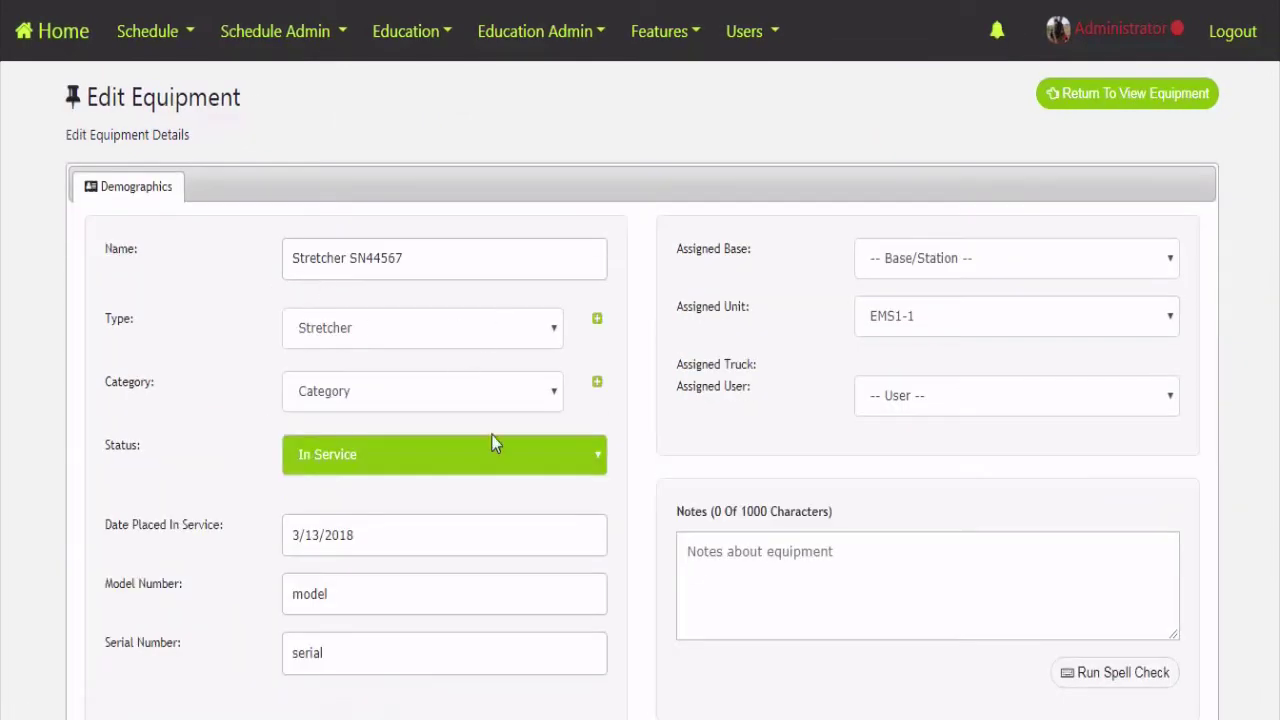
{"action": "scroll", "coordinate": [800, 476], "scroll_direction": "down", "scroll_amount": 1}
{"action": "scroll", "coordinate": [700, 500], "scroll_direction": "up", "scroll_amount": 1}
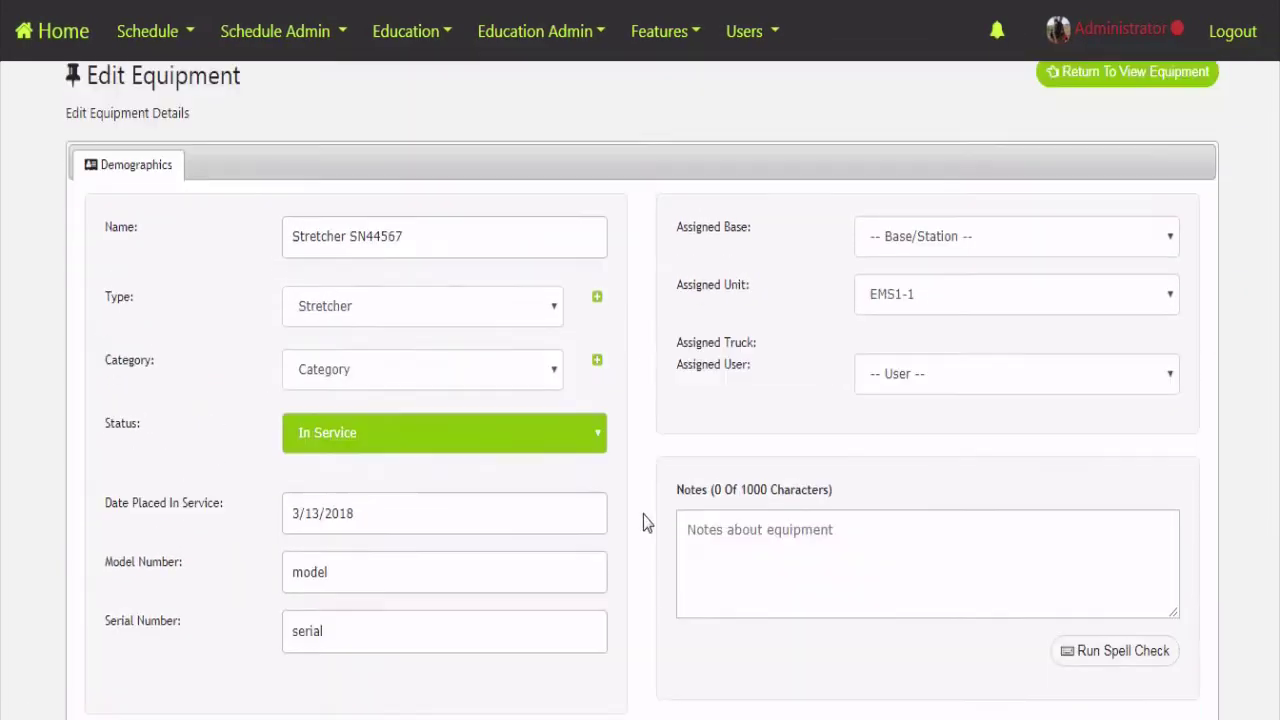
{"action": "scroll", "coordinate": [244, 654], "scroll_direction": "down", "scroll_amount": 2}
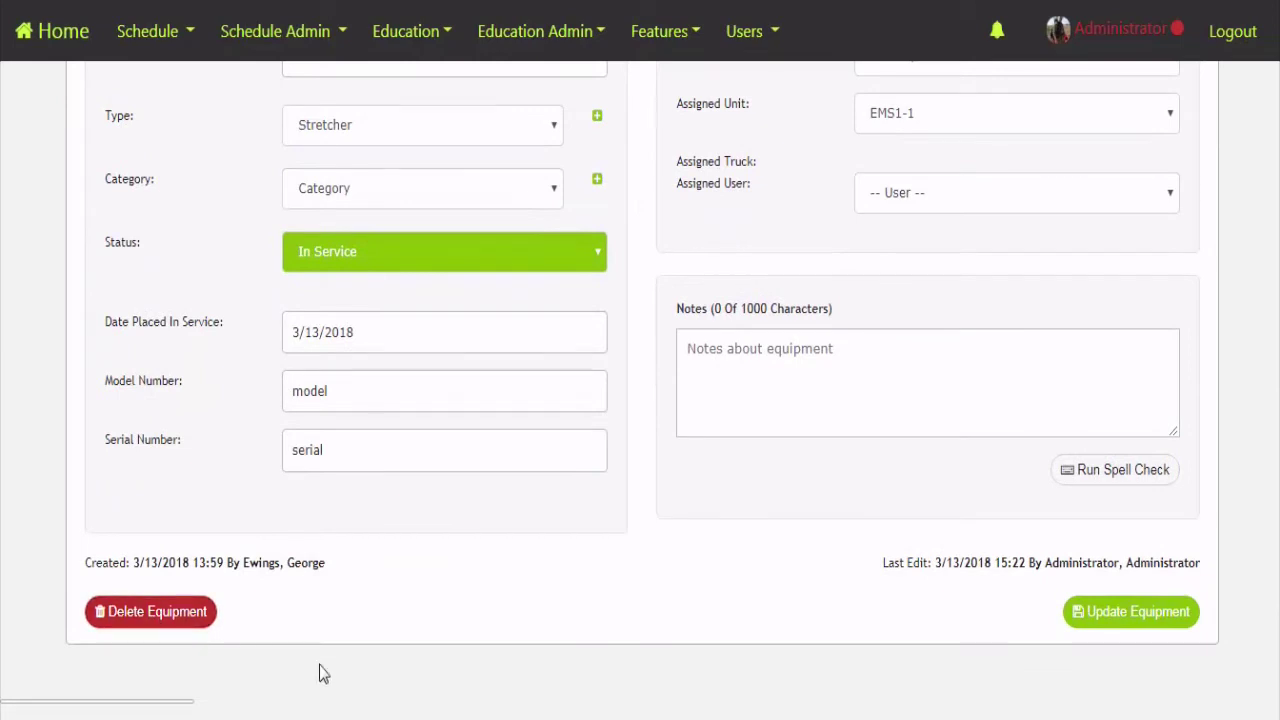
- Update the stretcher's equipment record and view its documents and inspections lists
{"action": "left_click", "coordinate": [1088, 613]}
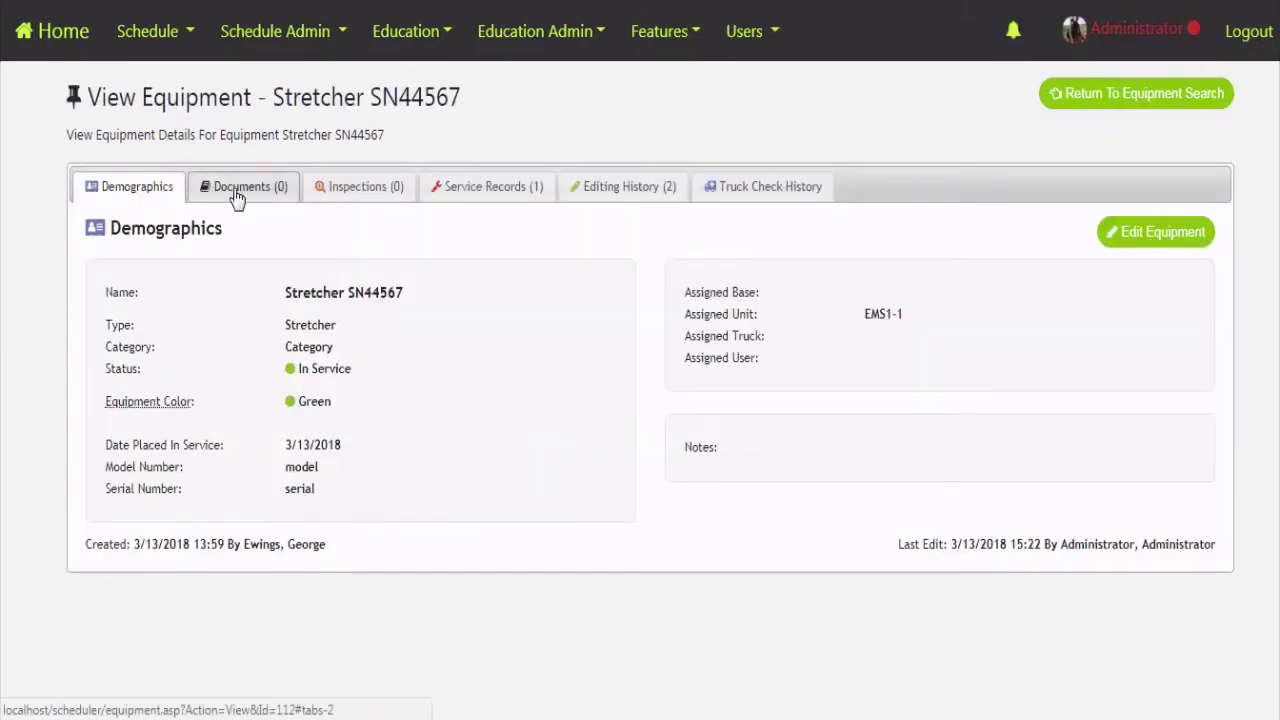
{"action": "left_click", "coordinate": [237, 195]}
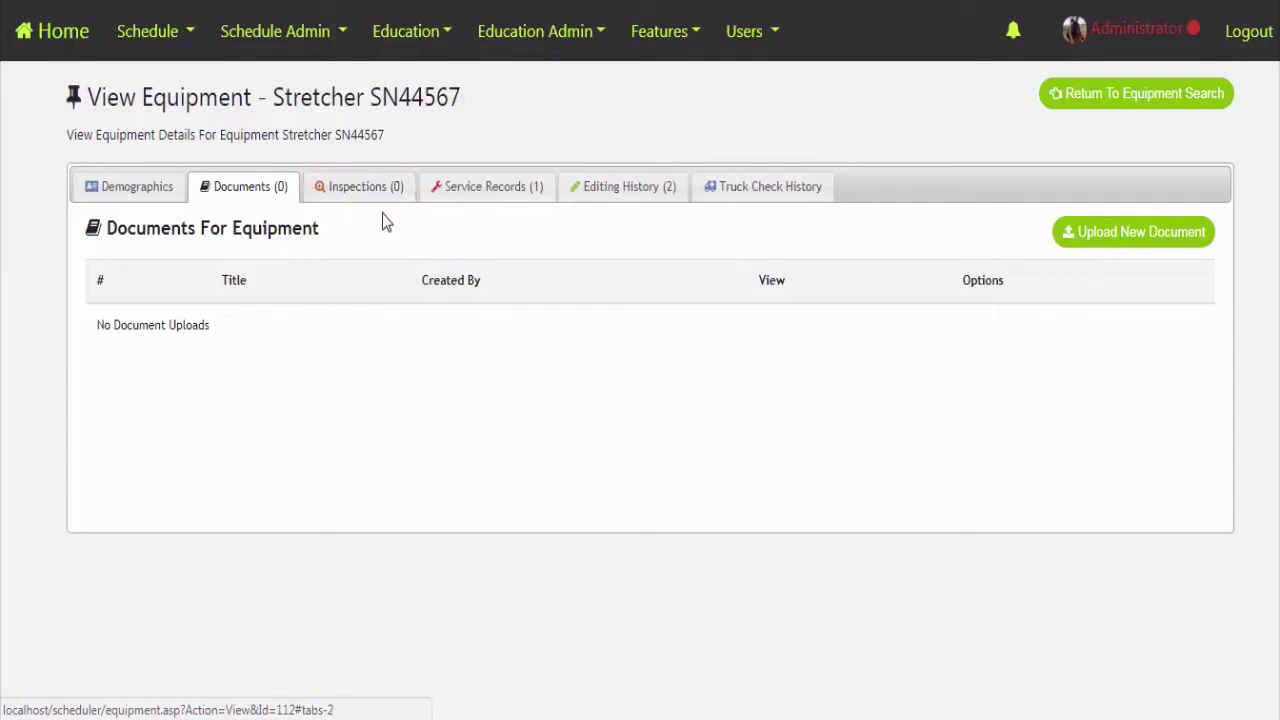
{"action": "left_click", "coordinate": [340, 188]}
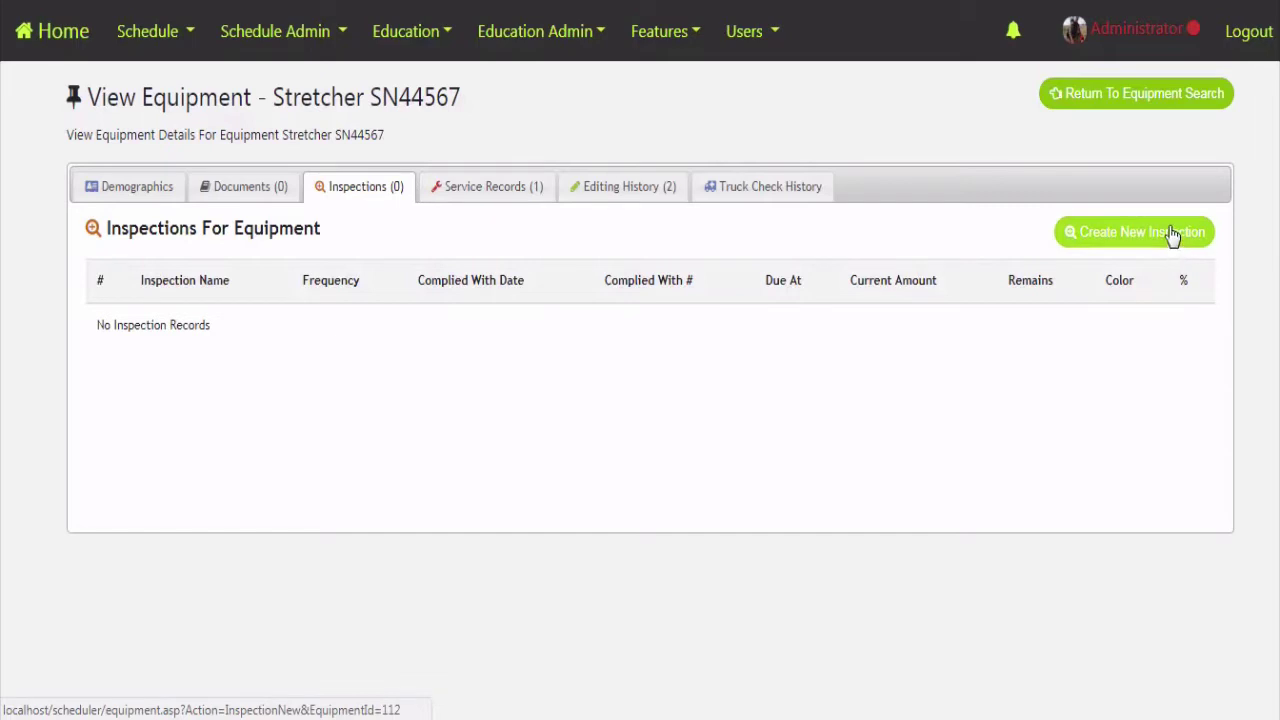
- Create a new inspection for Stretcher SN44567 and name it "Yearly Inspection"
{"action": "left_click", "coordinate": [1058, 242]}
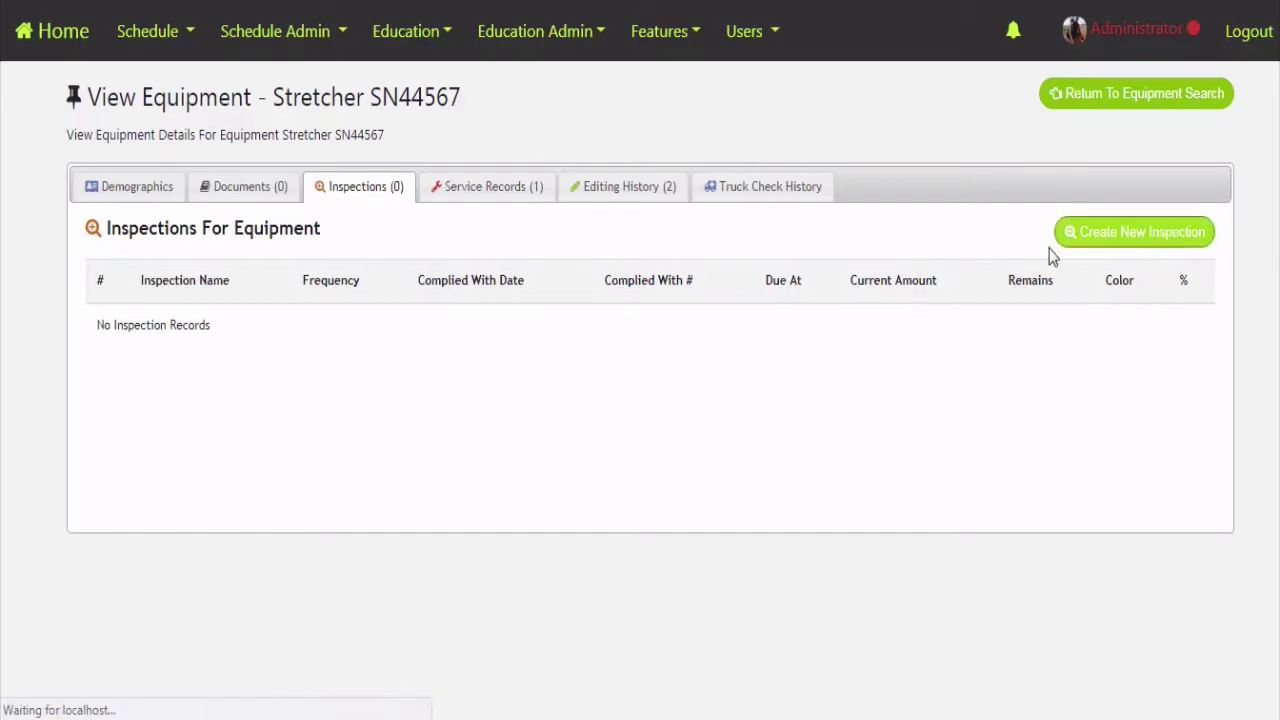
{"action": "scroll", "coordinate": [231, 286], "scroll_direction": "down", "scroll_amount": 1}
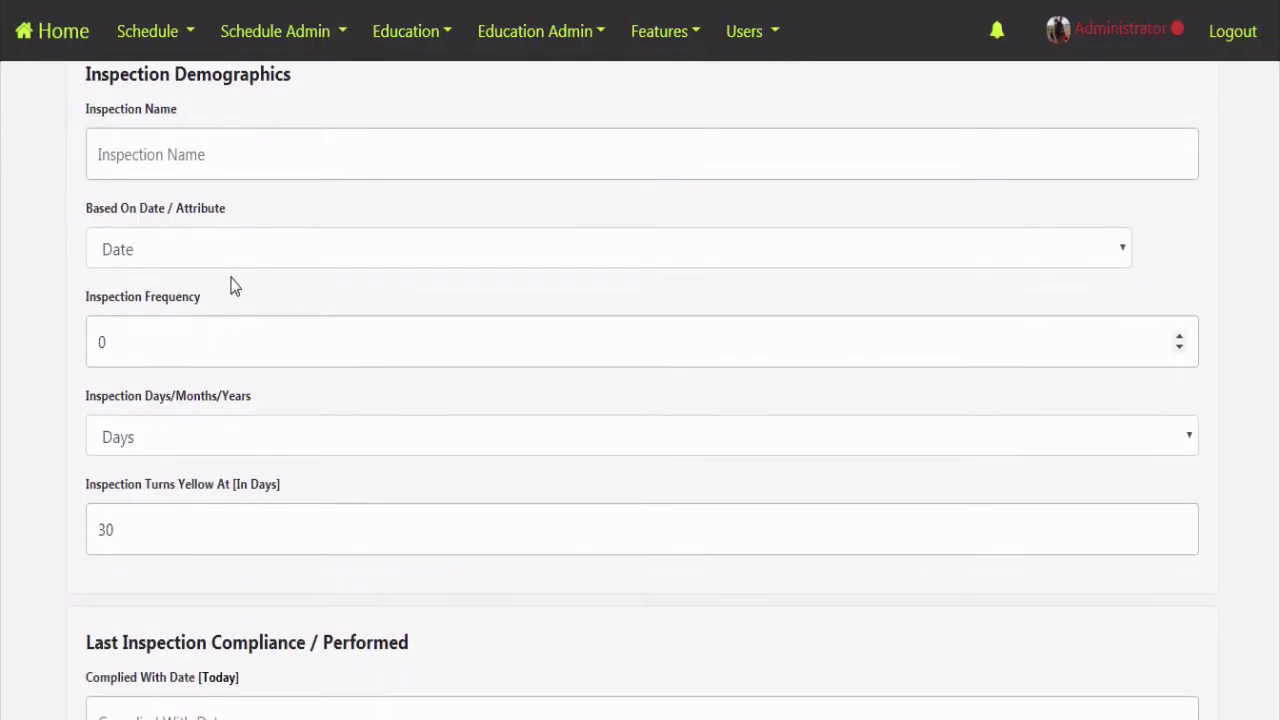
{"action": "scroll", "coordinate": [223, 271], "scroll_direction": "up", "scroll_amount": 1}
{"action": "left_click", "coordinate": [200, 268]}
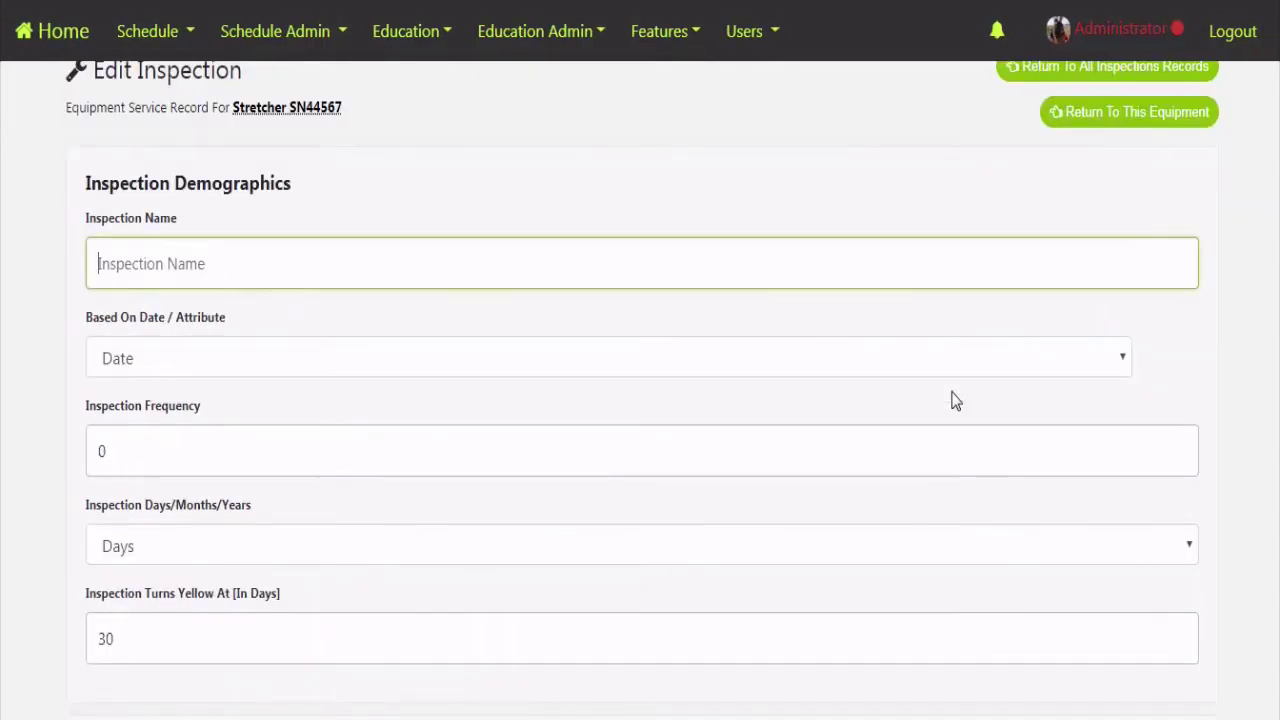
{"action": "type", "text": "Y"}
{"action": "scroll", "coordinate": [955, 400], "scroll_direction": "down", "scroll_amount": 3}
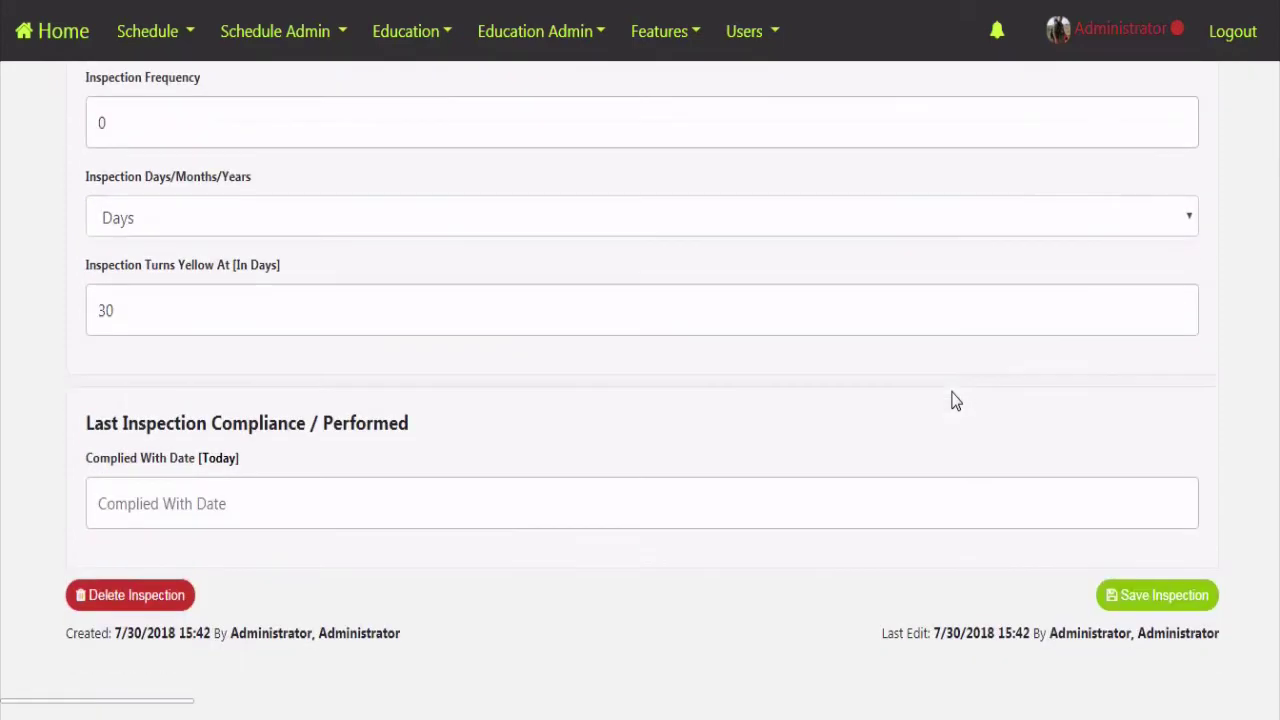
{"action": "scroll", "coordinate": [955, 400], "scroll_direction": "up", "scroll_amount": 3}
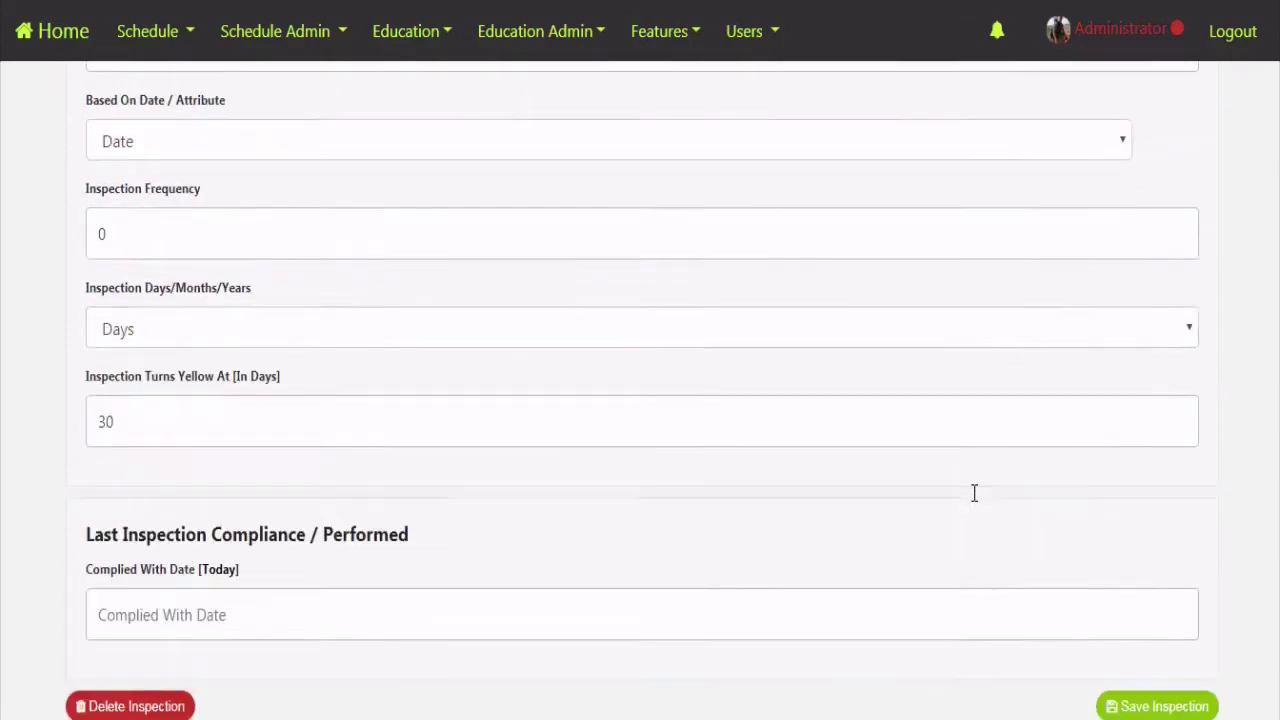
{"action": "left_click", "coordinate": [270, 259]}
{"action": "type", "text": "e"}
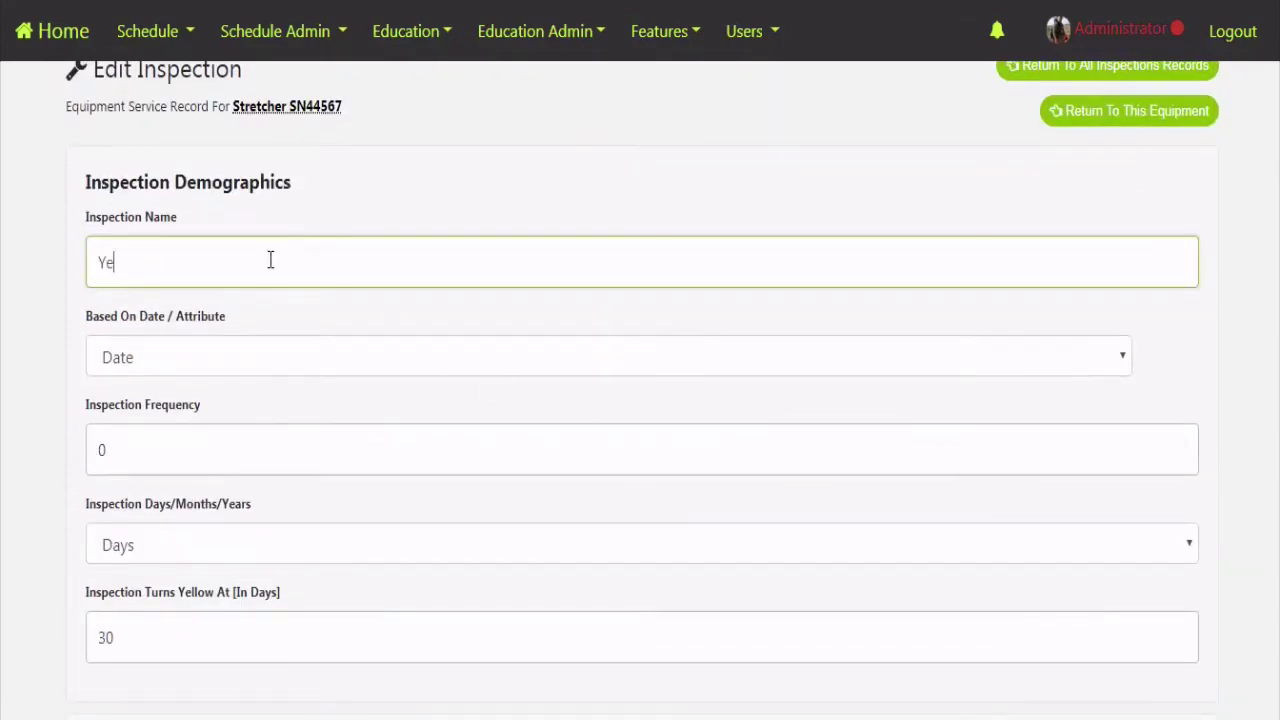
{"action": "type", "text": "arly Inspection"}
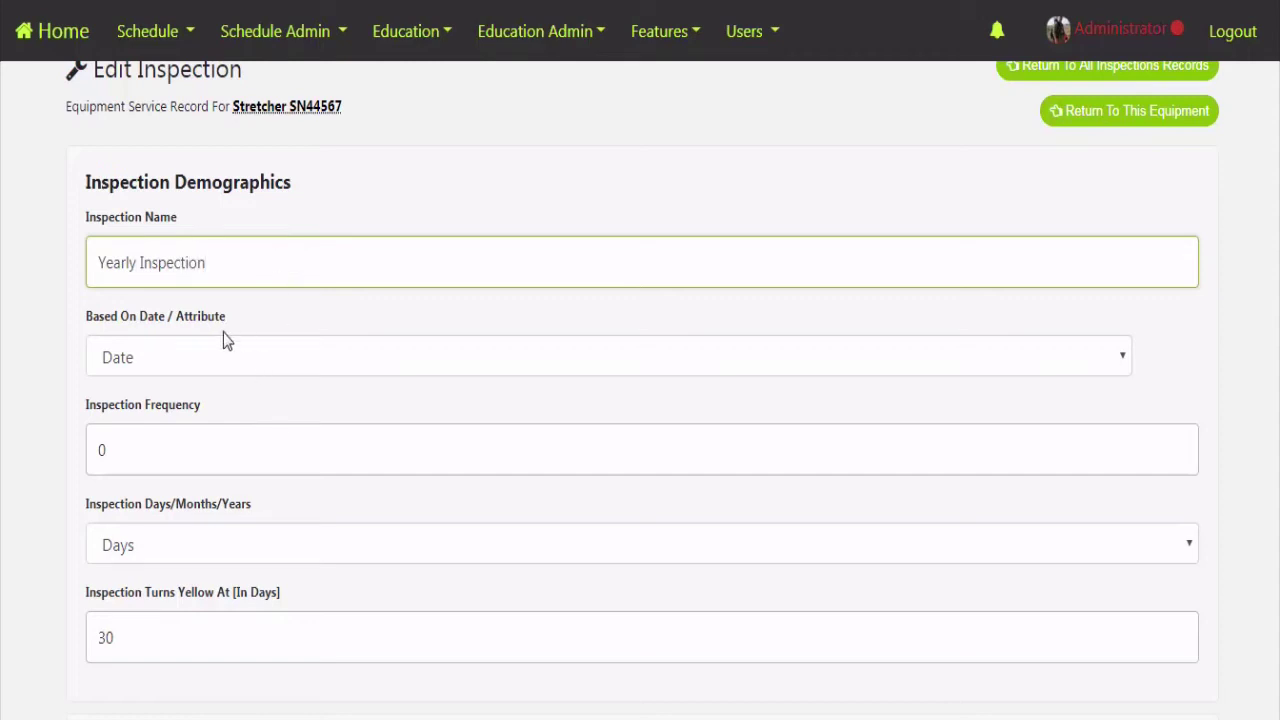
- Base the inspection on Date and set its frequency to 6 Months
{"action": "left_click", "coordinate": [181, 367]}
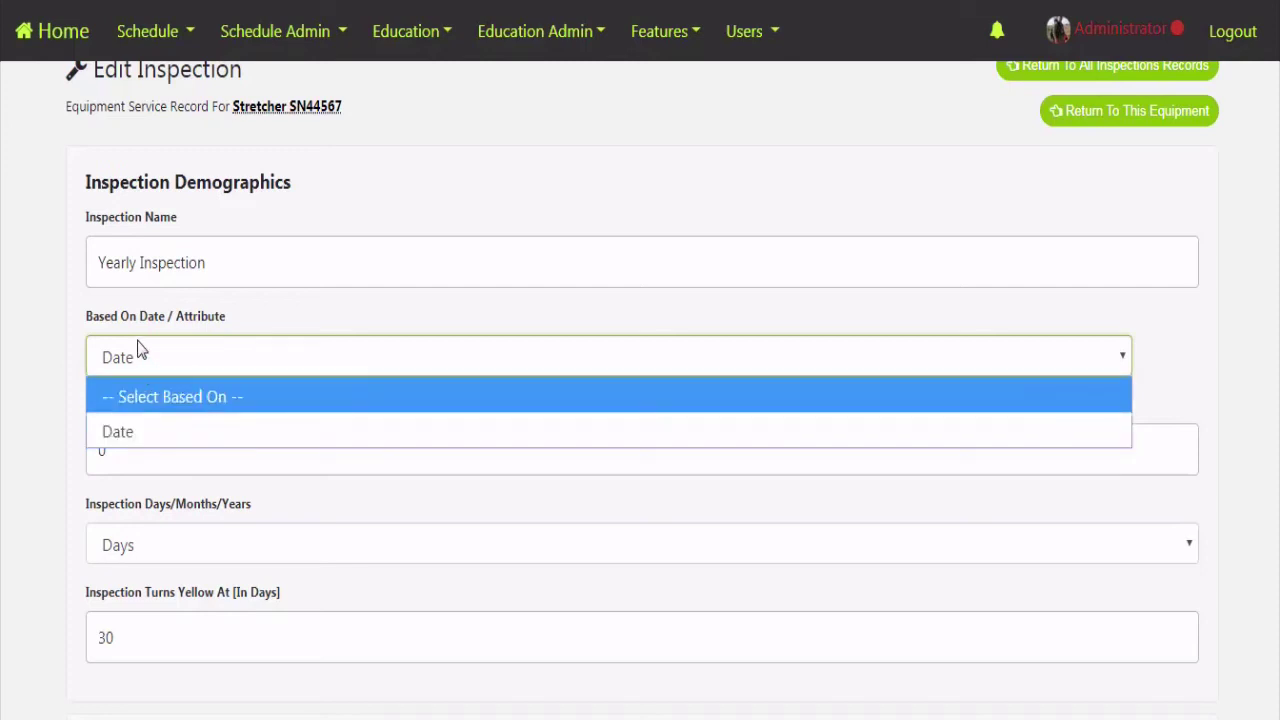
{"action": "left_click", "coordinate": [114, 428]}
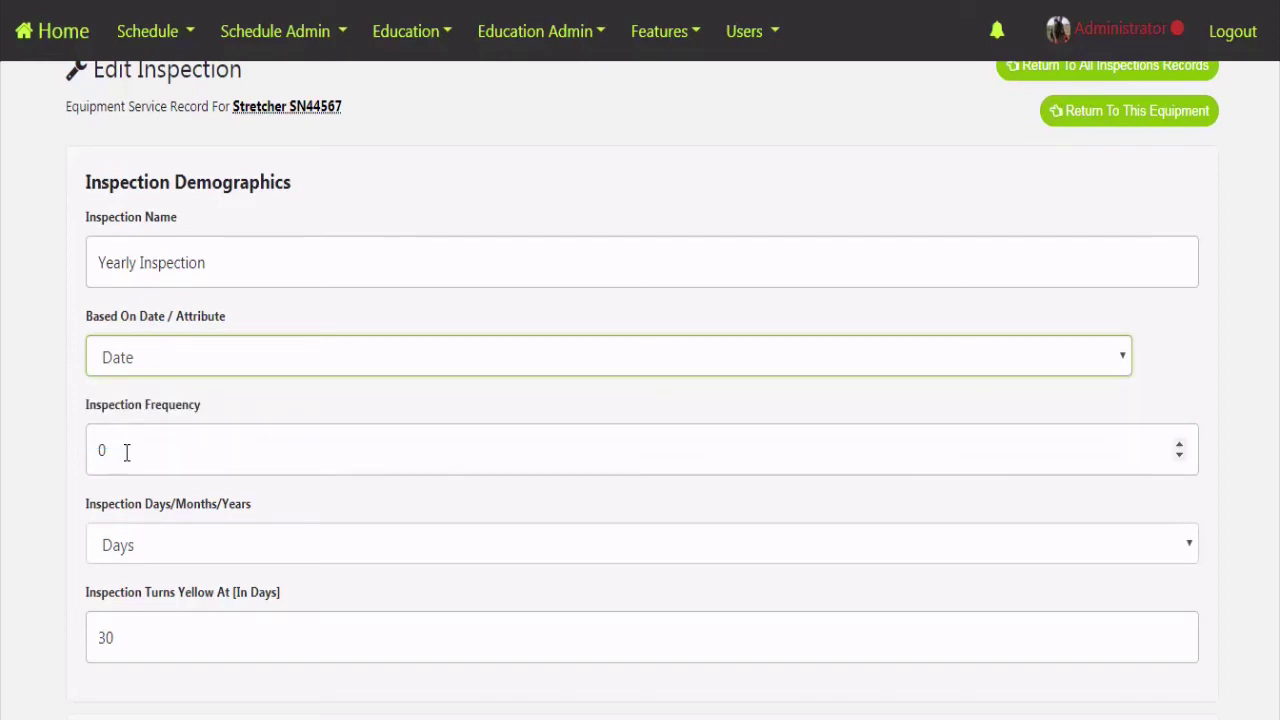
{"action": "left_click", "coordinate": [118, 452]}
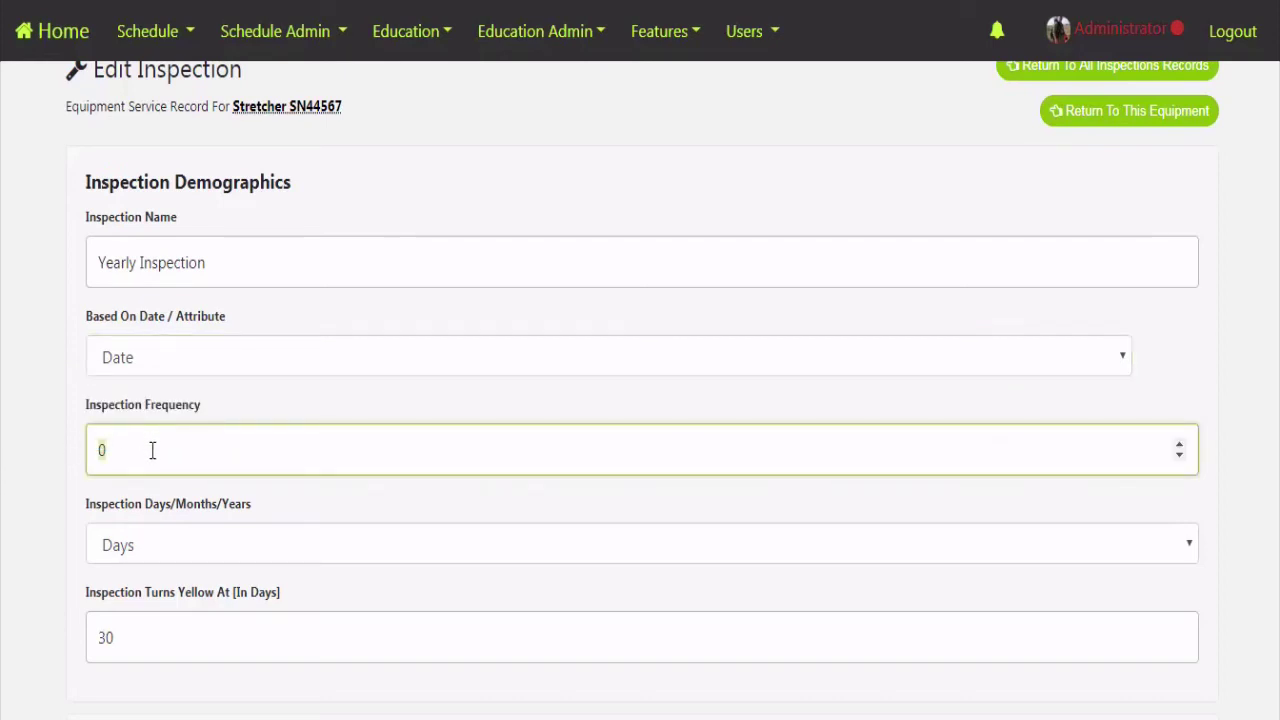
{"action": "key", "text": "BackSpace"}
{"action": "type", "text": "6"}
{"action": "left_click", "coordinate": [156, 550]}
{"action": "left_click", "coordinate": [130, 617]}
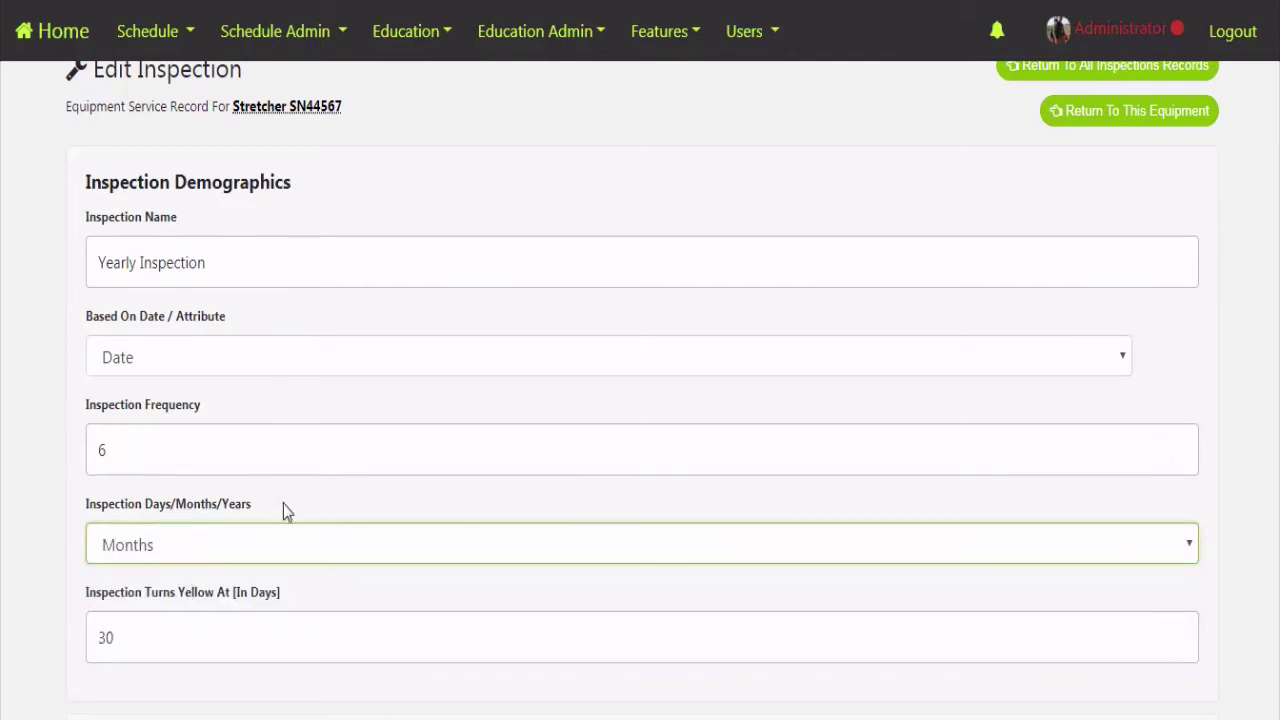
- Set the inspection's Complied With Date to today, 7/30/2018, and save the inspection
{"action": "scroll", "coordinate": [209, 503], "scroll_direction": "down", "scroll_amount": 1}
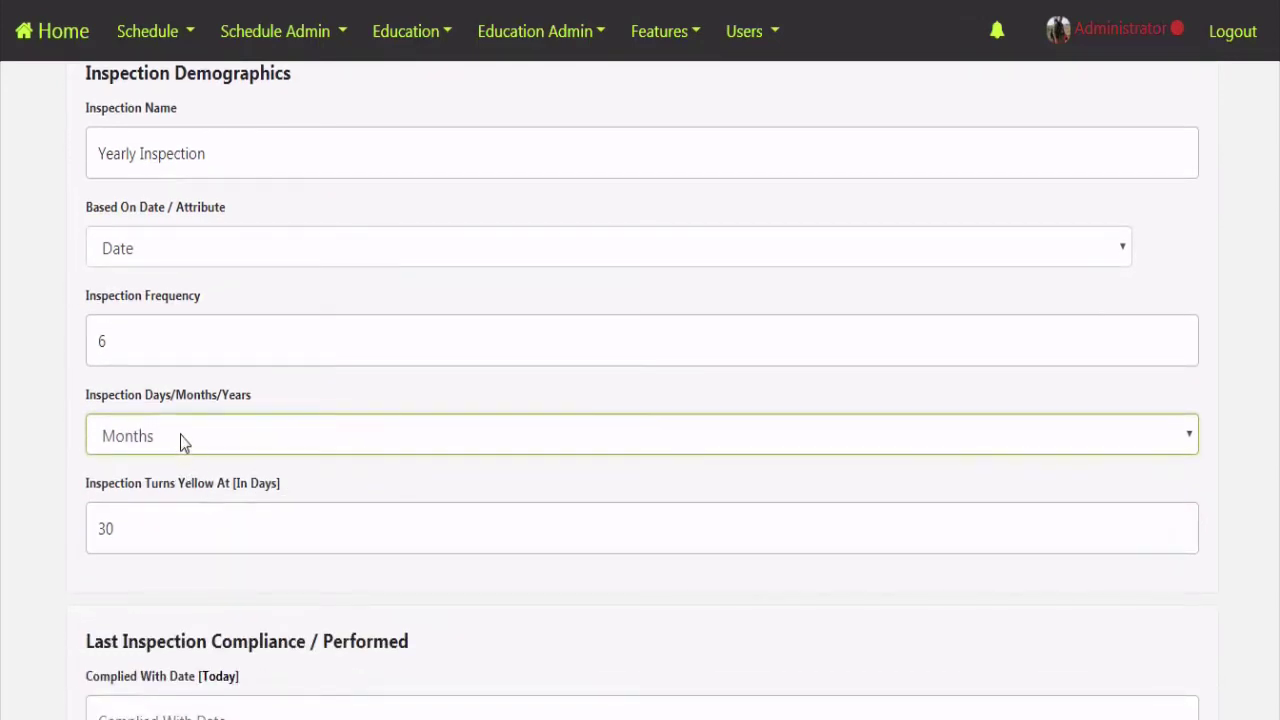
{"action": "scroll", "coordinate": [133, 526], "scroll_direction": "down", "scroll_amount": 1}
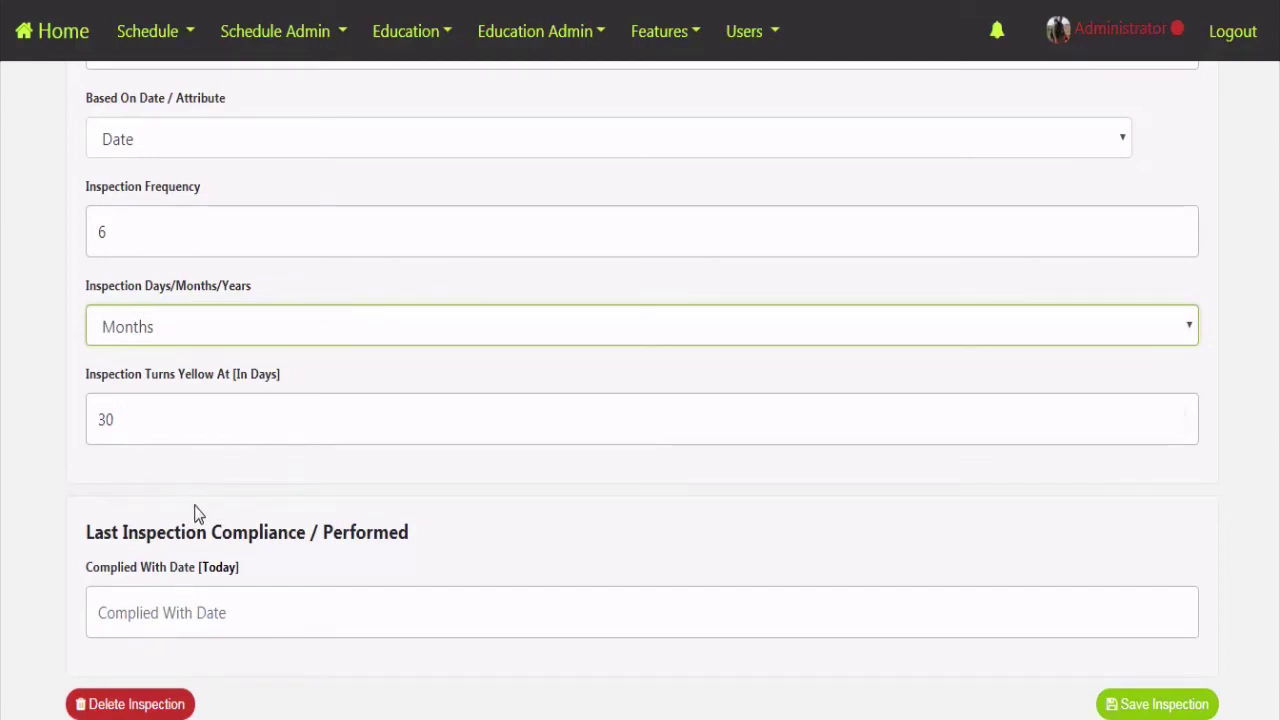
{"action": "left_click", "coordinate": [198, 571]}
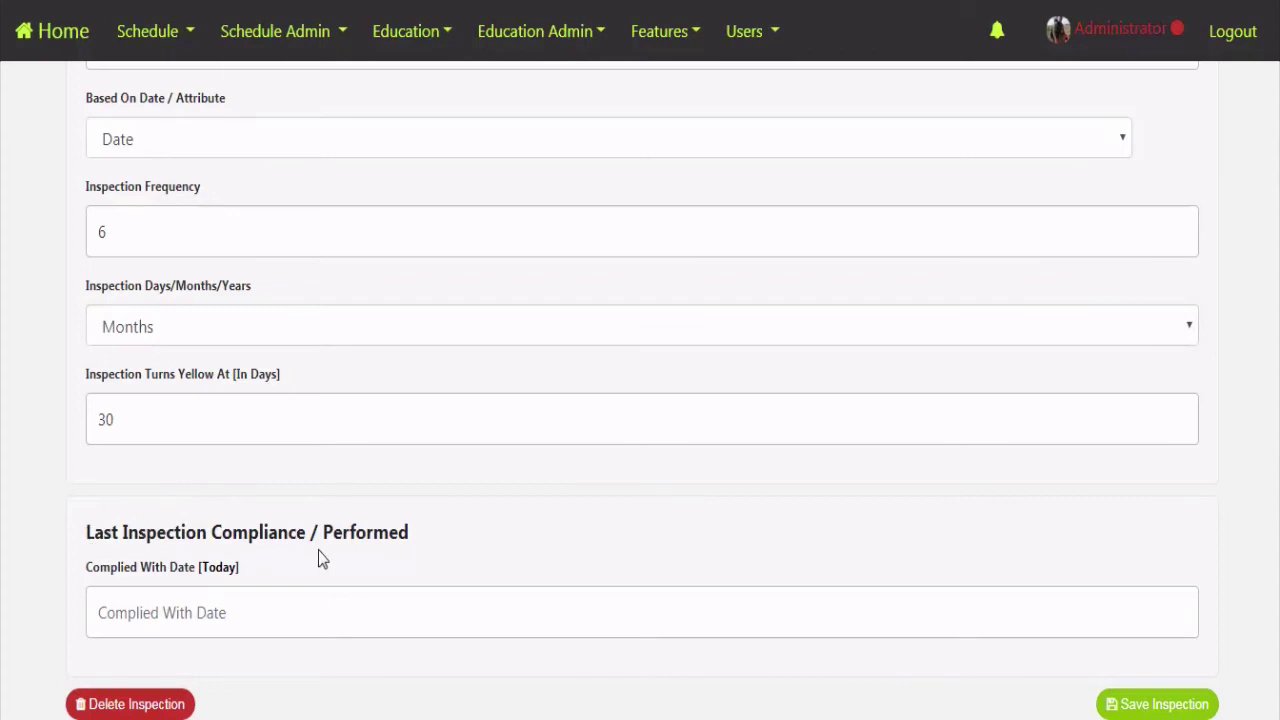
{"action": "left_click", "coordinate": [220, 569]}
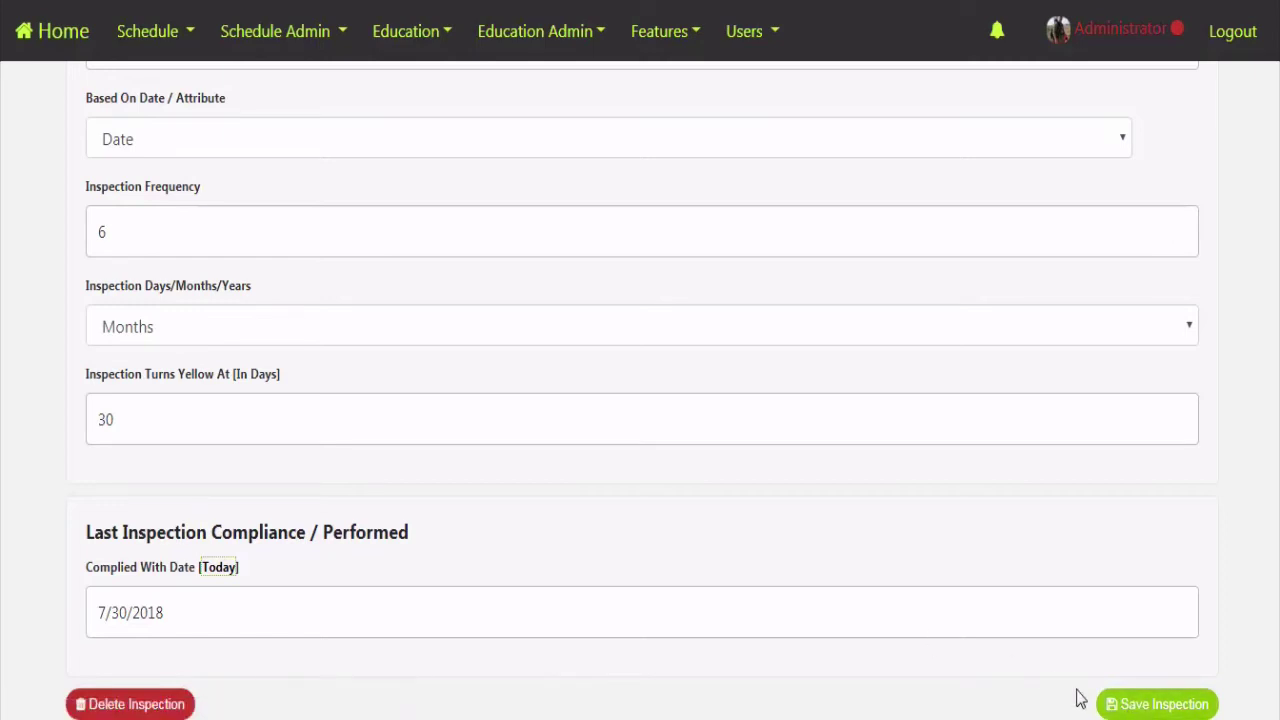
{"action": "left_click", "coordinate": [1133, 705]}
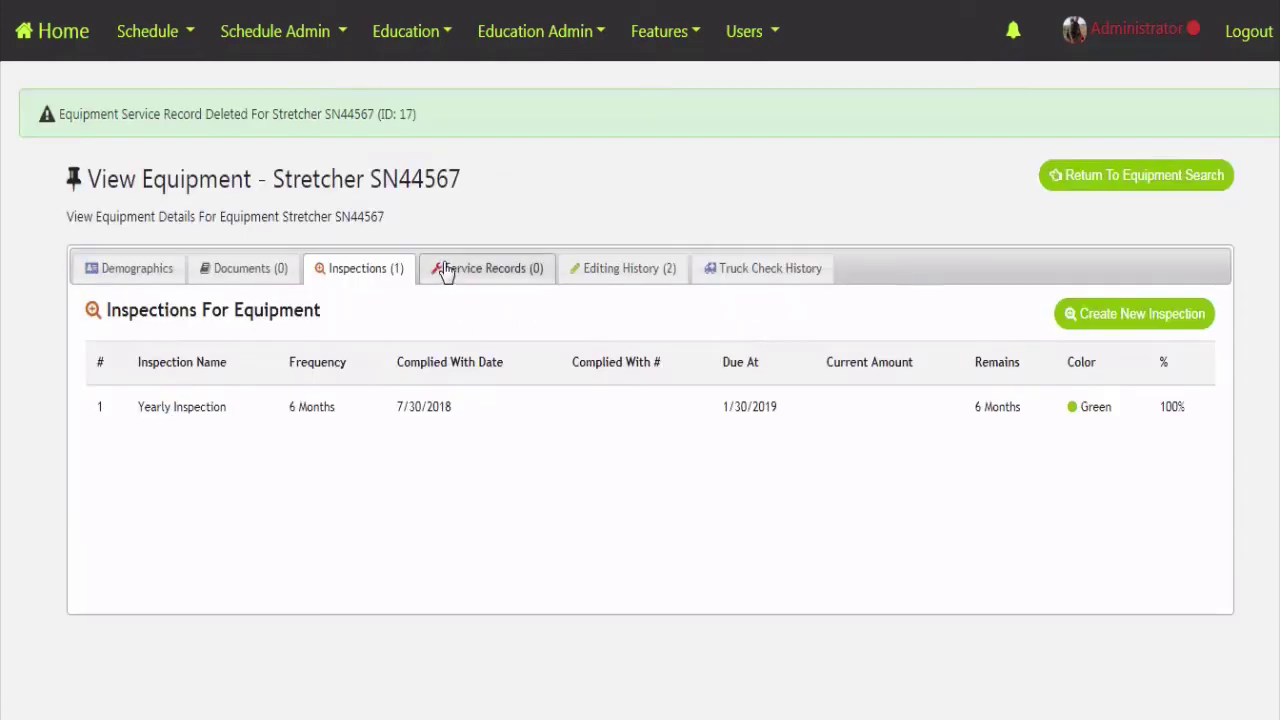
- Create a new service record for Stretcher SN44567 from its service records
{"action": "left_click", "coordinate": [444, 268]}
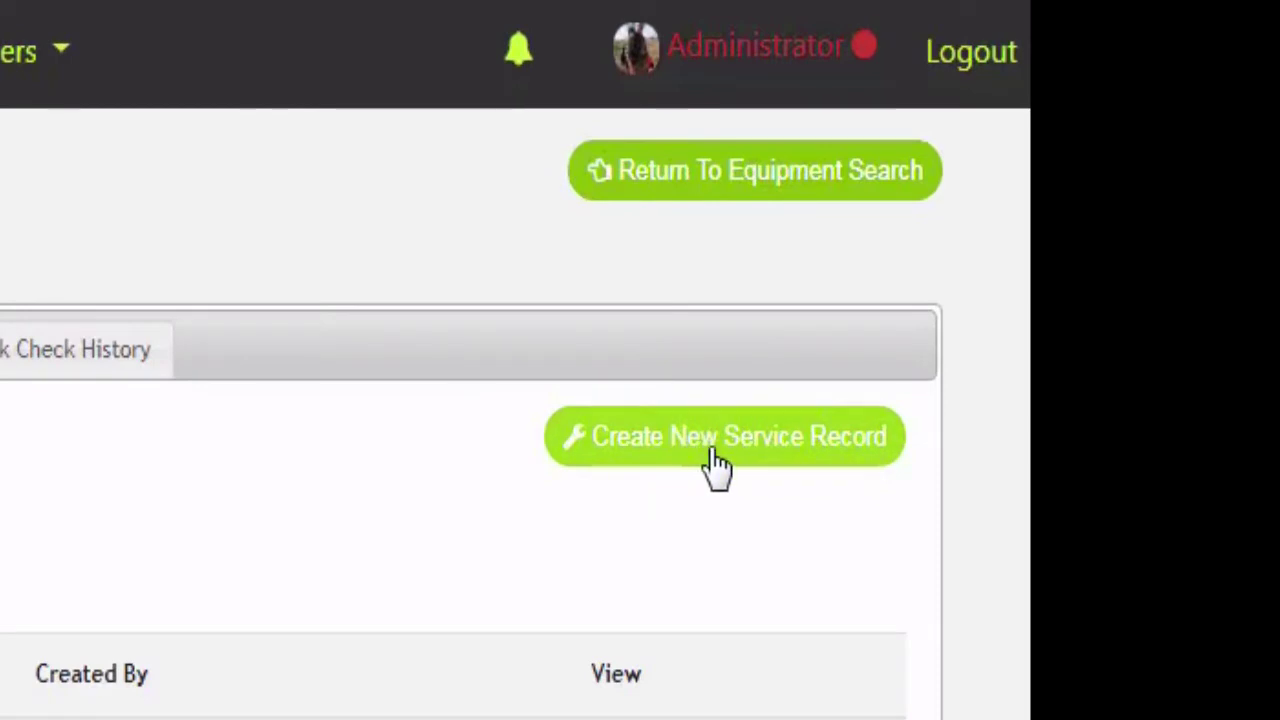
{"action": "left_click", "coordinate": [715, 452]}
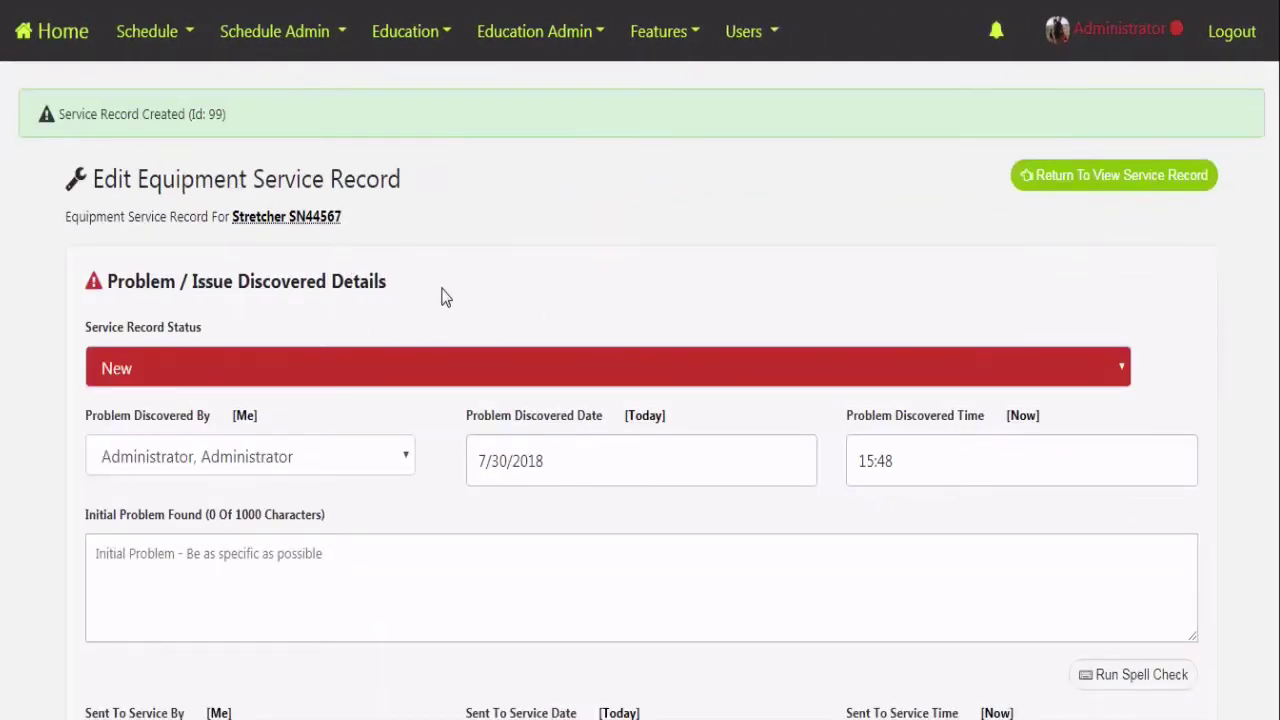
{"action": "scroll", "coordinate": [440, 290], "scroll_direction": "down", "scroll_amount": 1}
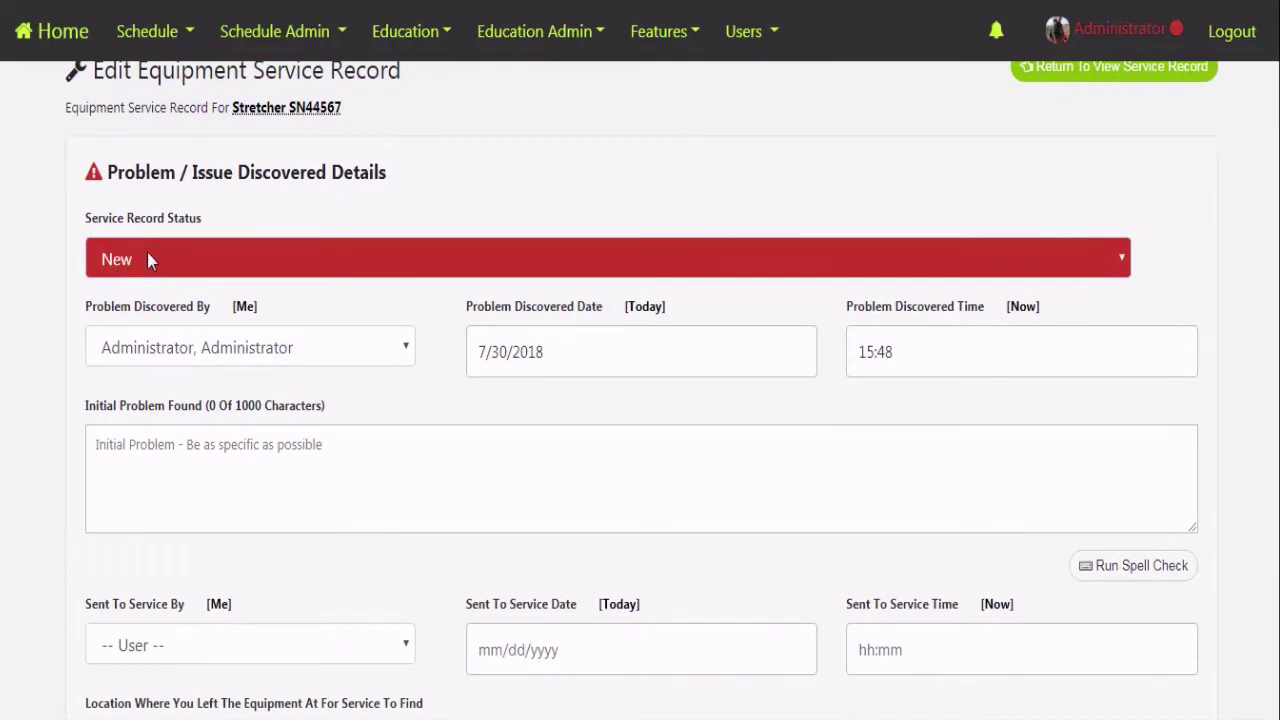
- Examine the service record's status choices, discovery details and Initial Problem Found field, keeping the status New
{"action": "left_click", "coordinate": [176, 263]}
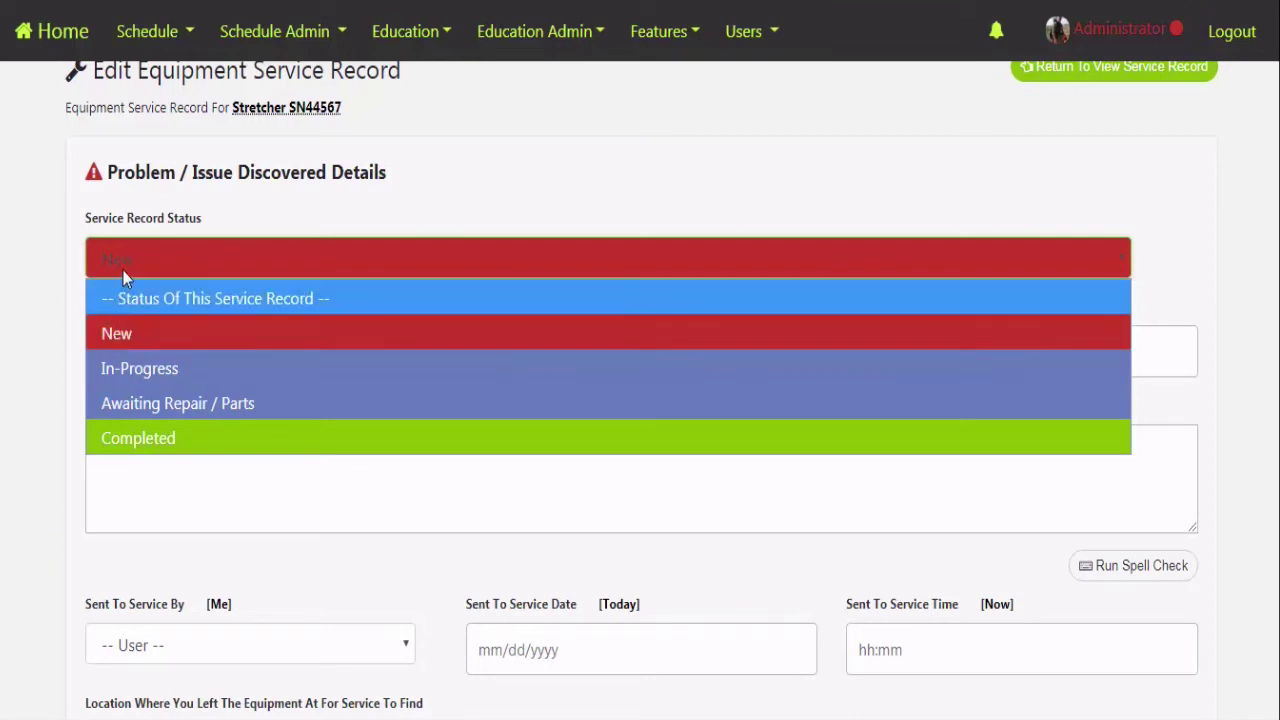
{"action": "left_click", "coordinate": [126, 335]}
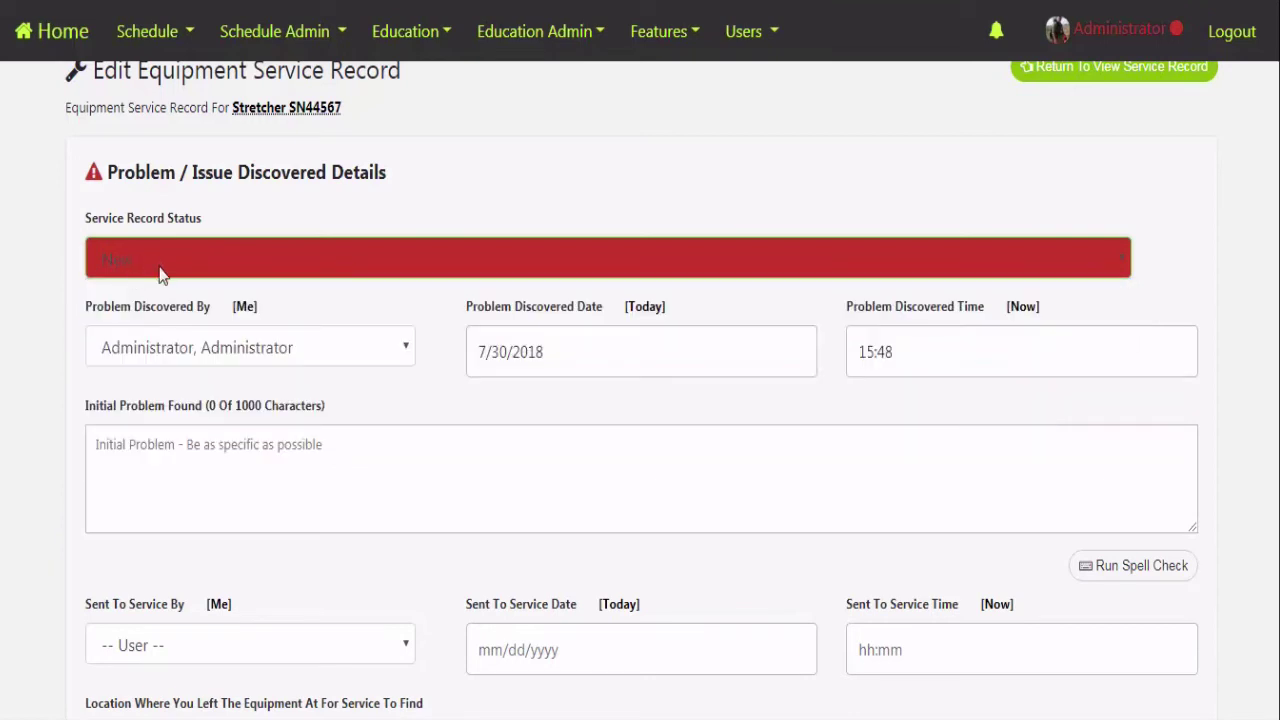
{"action": "left_click", "coordinate": [278, 268]}
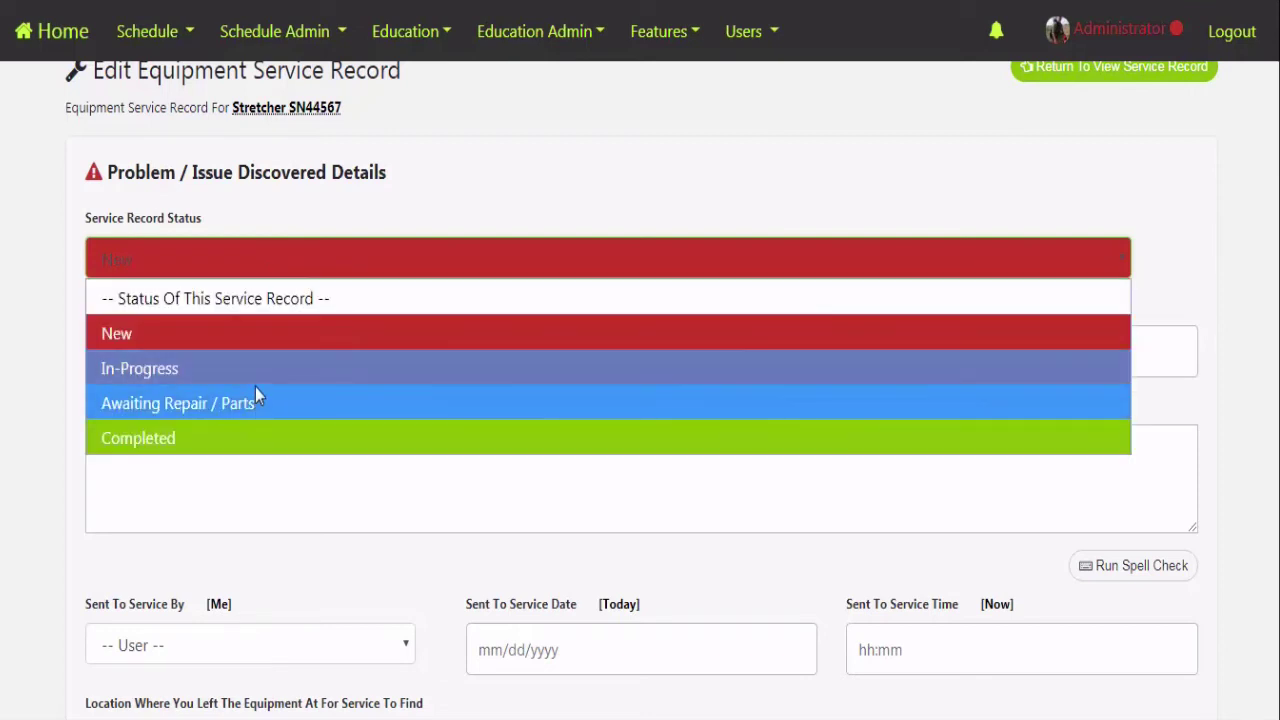
{"action": "left_click", "coordinate": [340, 243]}
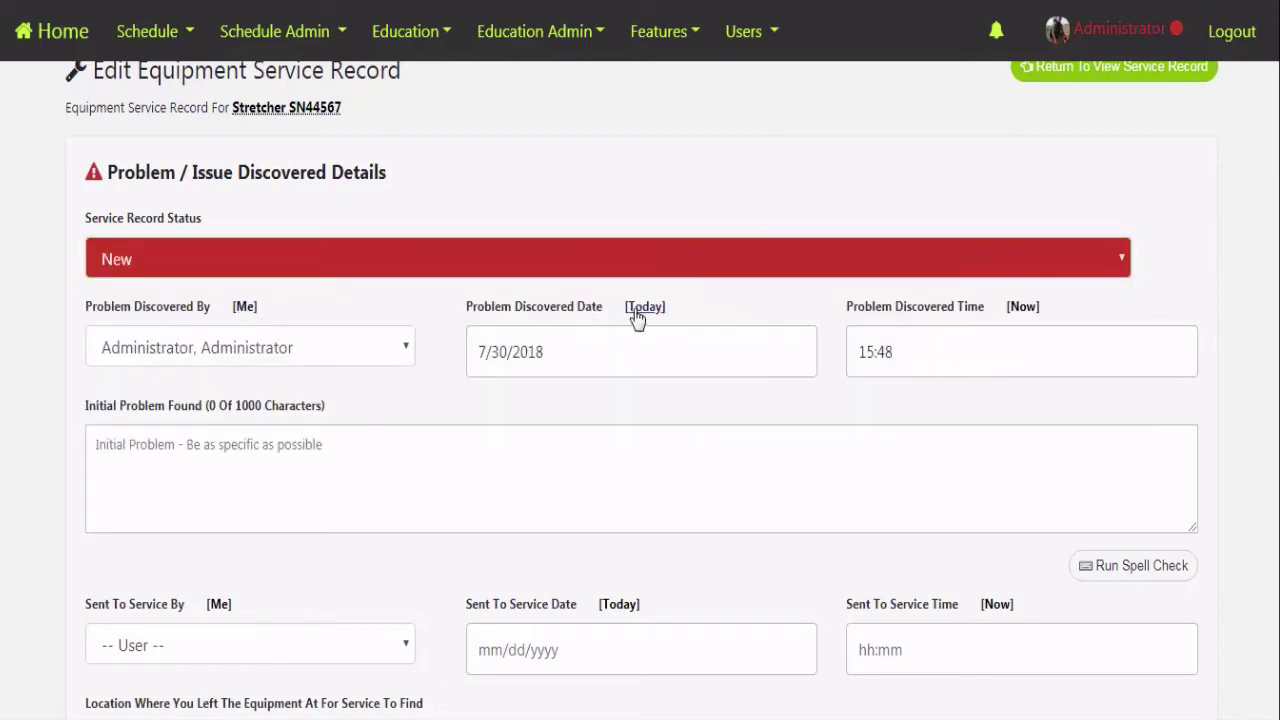
{"action": "left_click", "coordinate": [262, 452]}
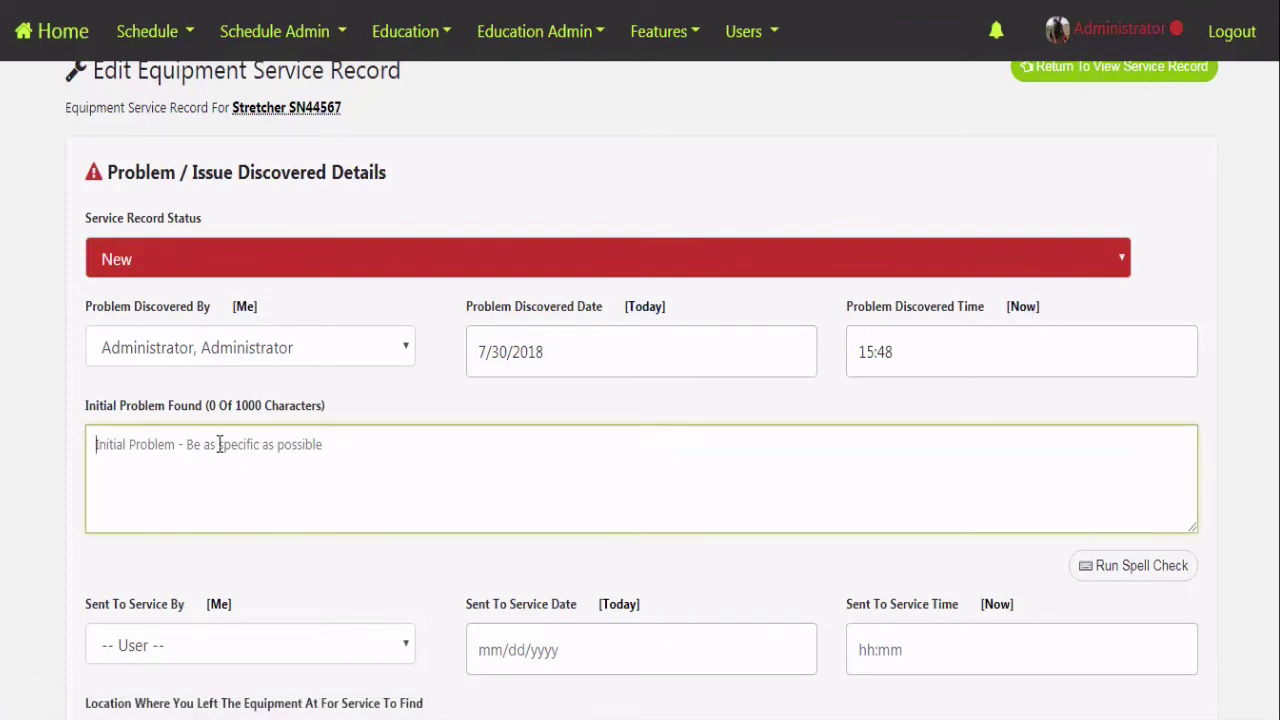
{"action": "left_click", "coordinate": [272, 556]}
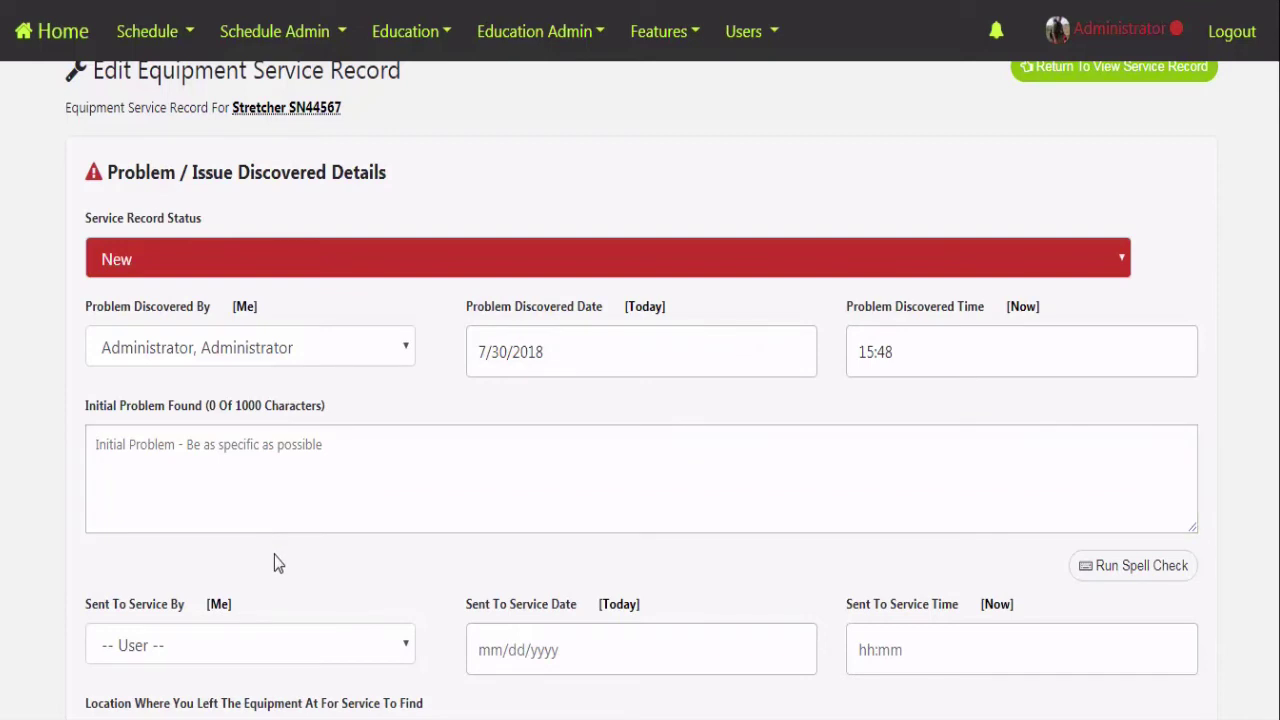
- Fill in the Sent To Service details with the current user, today's date and the current time, and view the equipment location field
{"action": "scroll", "coordinate": [274, 555], "scroll_direction": "down", "scroll_amount": 1}
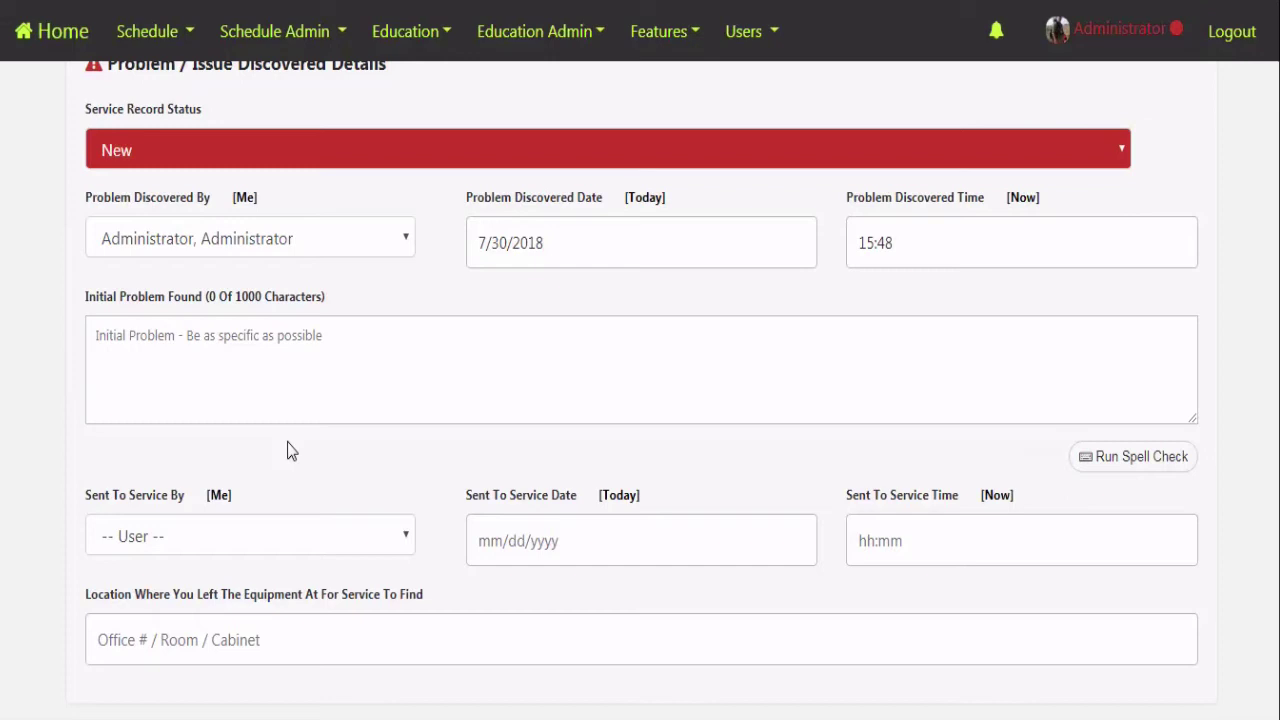
{"action": "left_click", "coordinate": [219, 496]}
{"action": "left_click", "coordinate": [620, 497]}
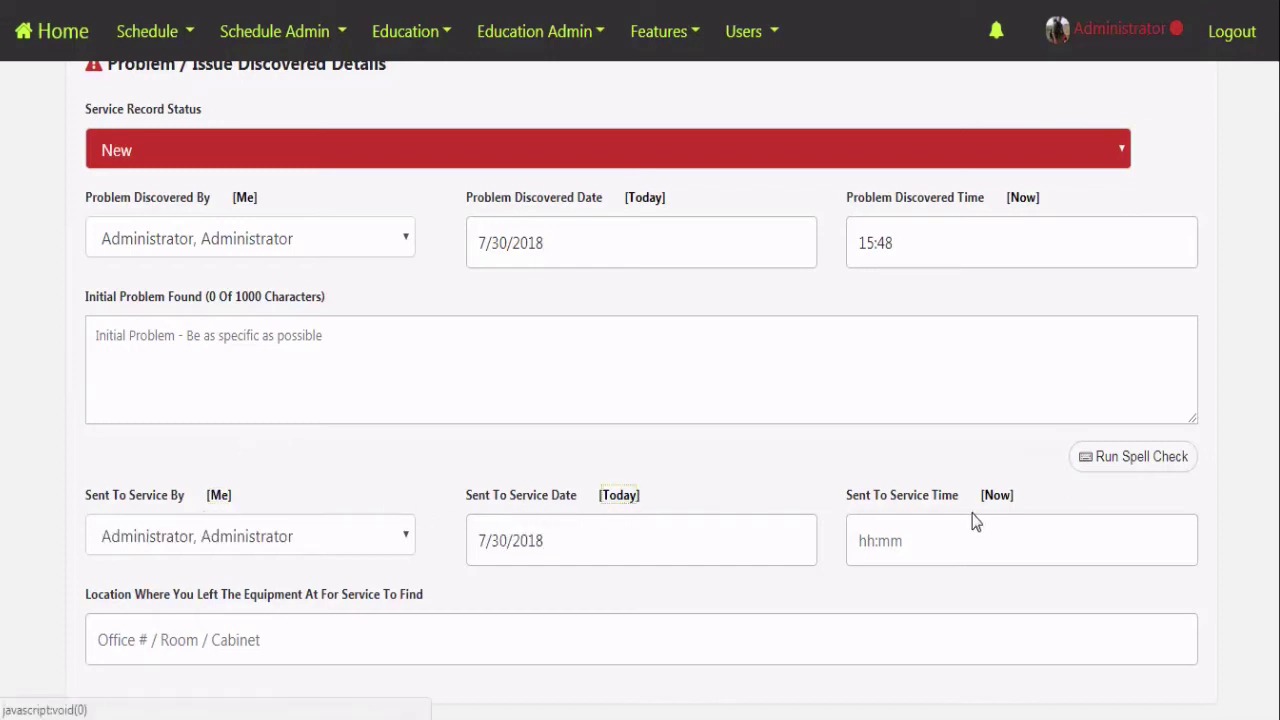
{"action": "left_click", "coordinate": [992, 498]}
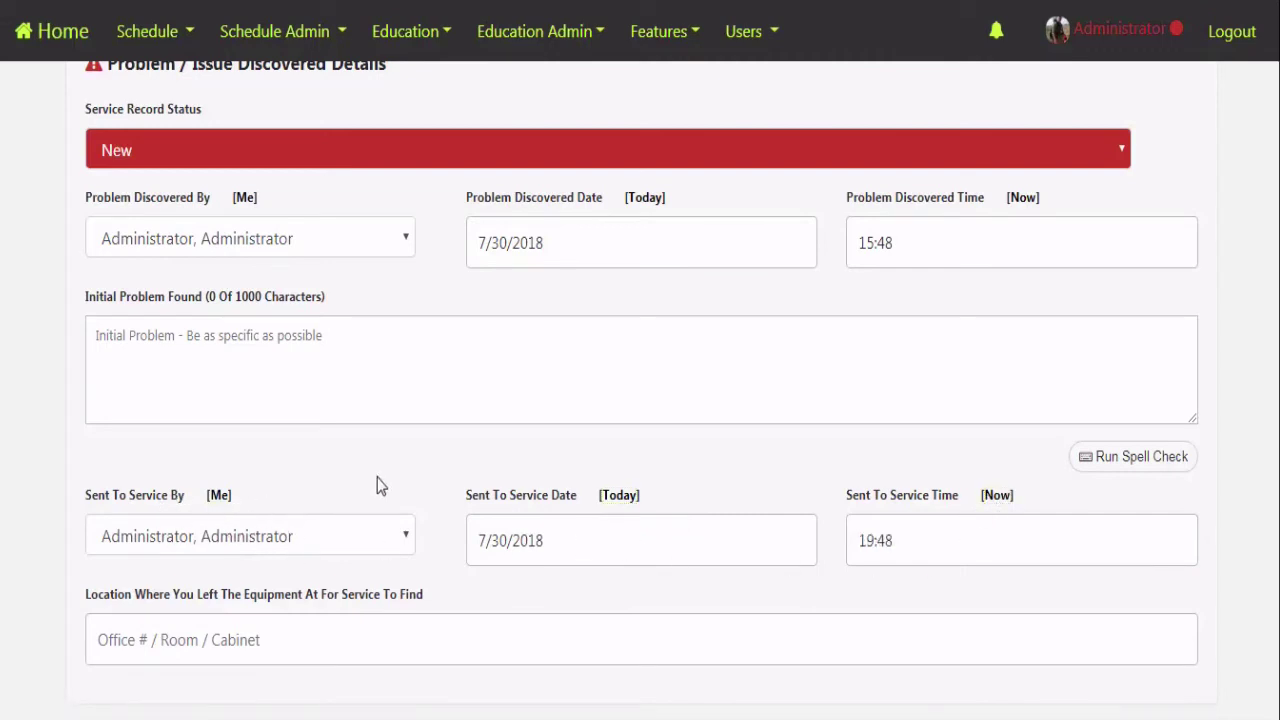
{"action": "scroll", "coordinate": [393, 484], "scroll_direction": "down", "scroll_amount": 1}
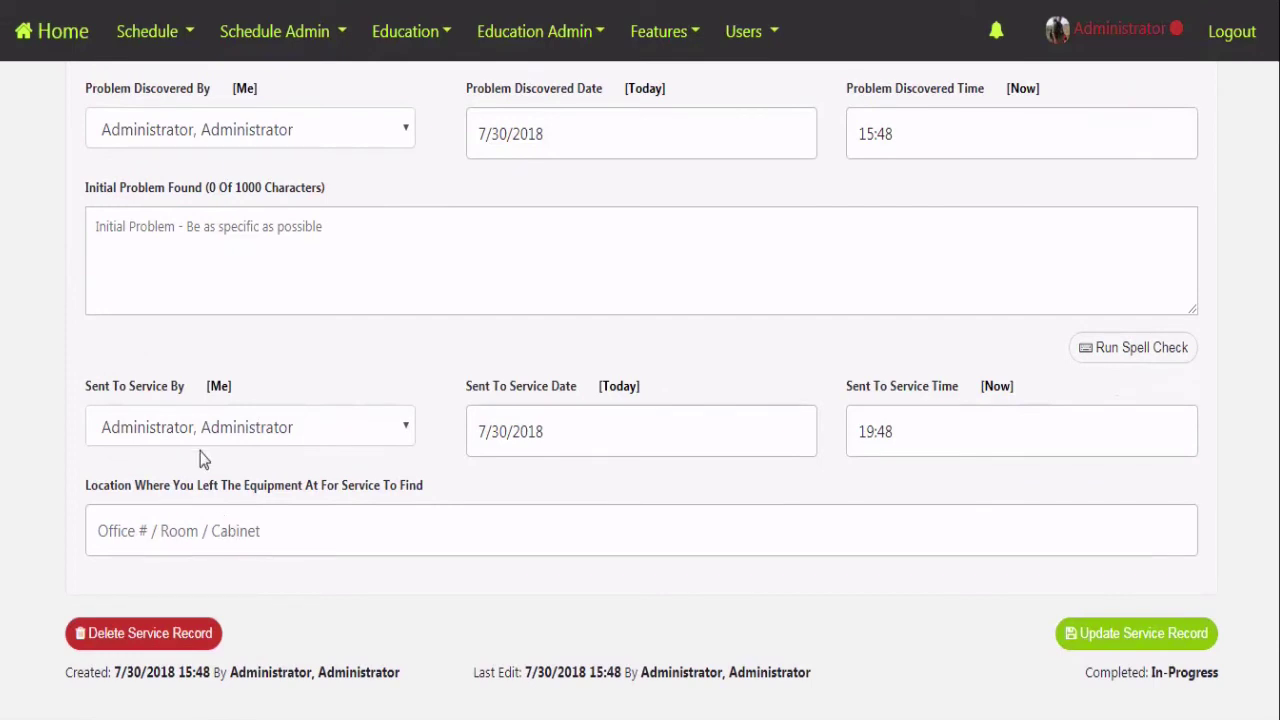
{"action": "left_click", "coordinate": [309, 538]}
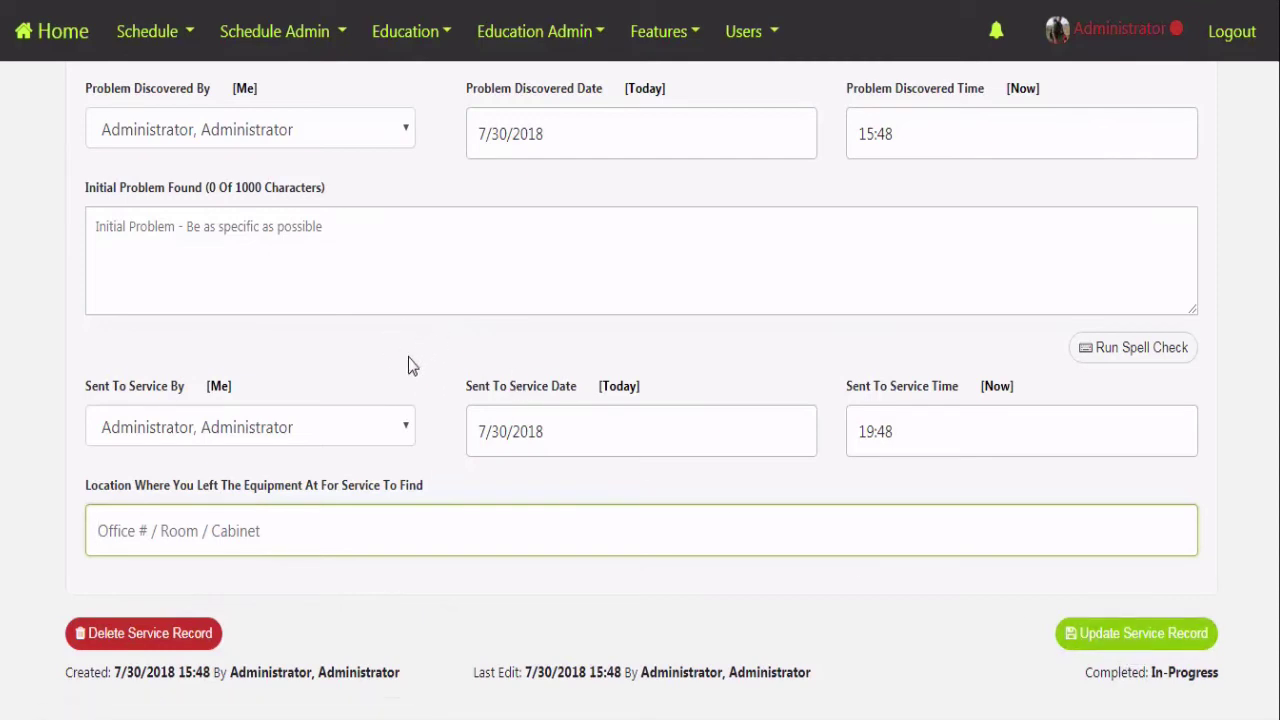
- Set the service record's status to In-Progress
{"action": "scroll", "coordinate": [408, 365], "scroll_direction": "up", "scroll_amount": 1}
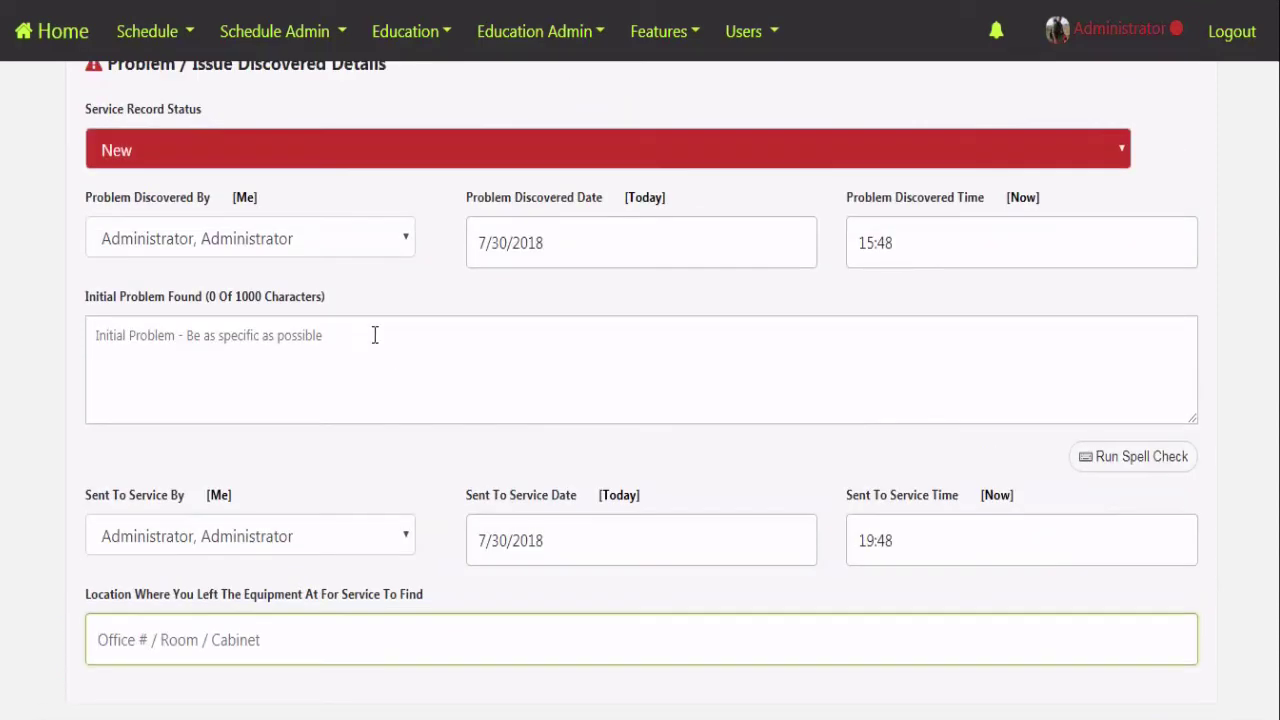
{"action": "left_click", "coordinate": [252, 160]}
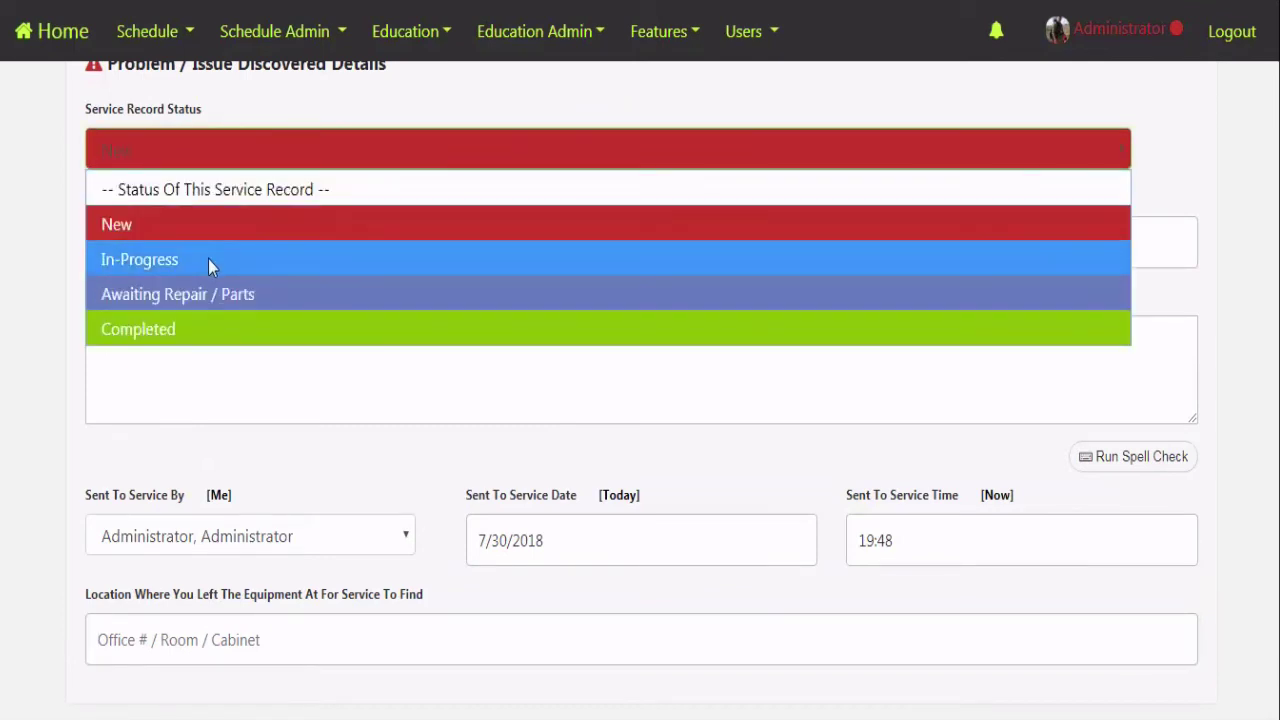
{"action": "left_click", "coordinate": [165, 262]}
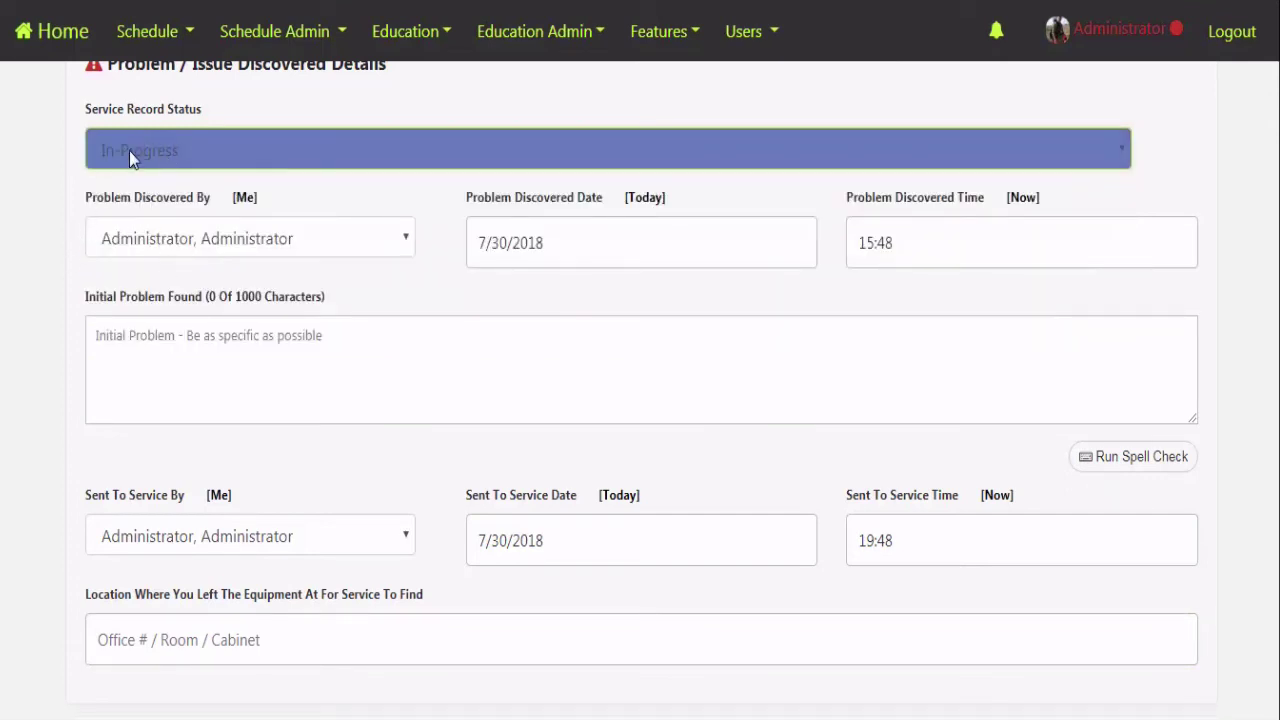
- Assign Default Vendor as the vendor performing service in the Resolution Details and view that vendor's details
{"action": "scroll", "coordinate": [175, 500], "scroll_direction": "down", "scroll_amount": 2}
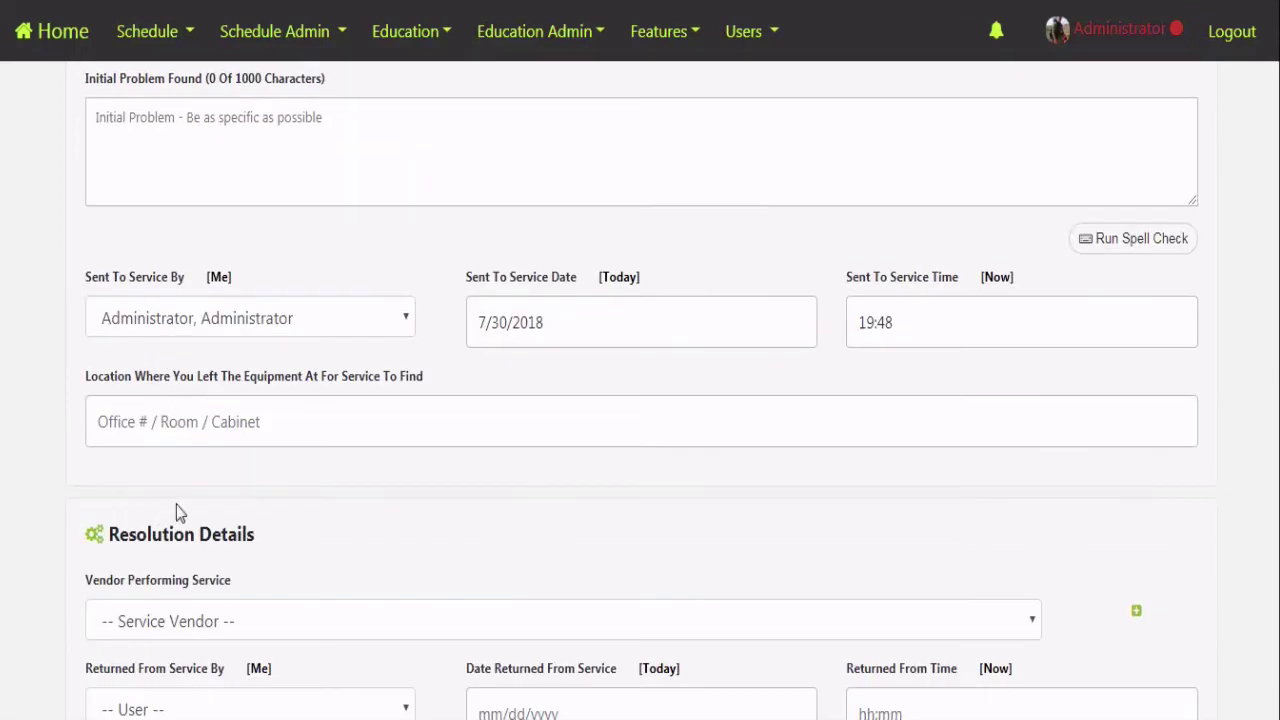
{"action": "scroll", "coordinate": [286, 543], "scroll_direction": "down", "scroll_amount": 2}
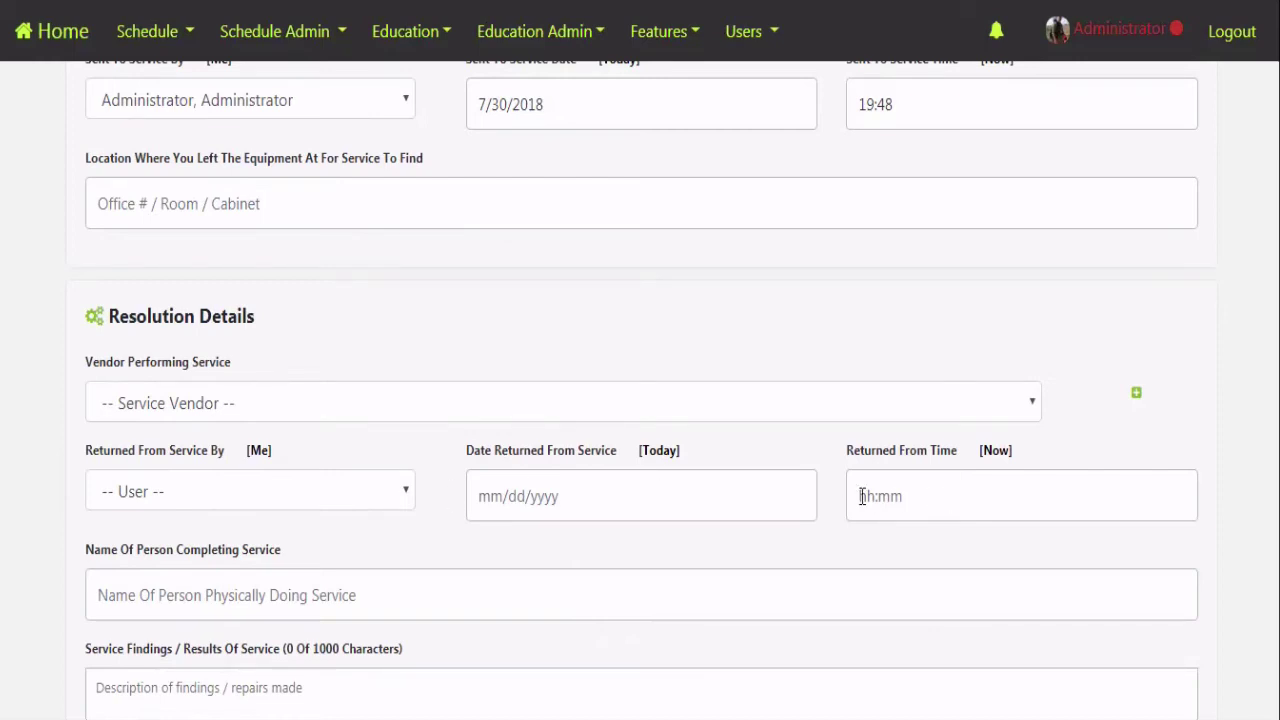
{"action": "scroll", "coordinate": [954, 462], "scroll_direction": "down", "scroll_amount": 1}
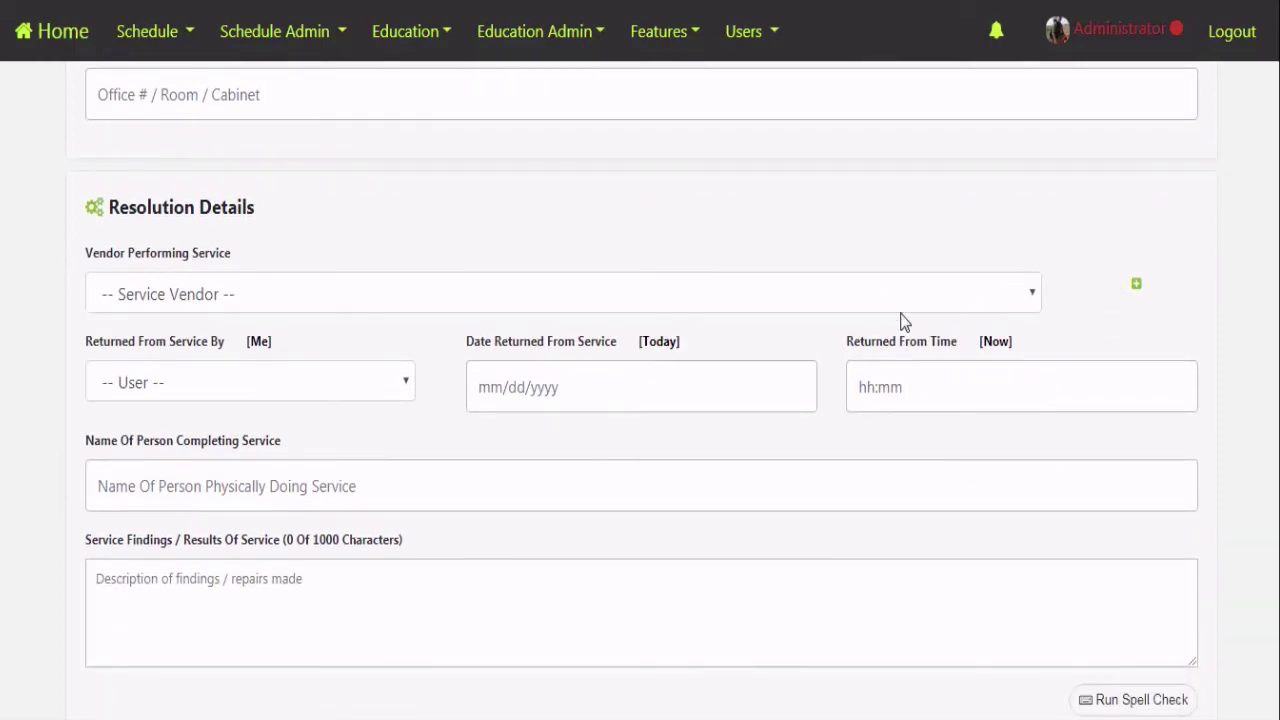
{"action": "left_click", "coordinate": [900, 302]}
{"action": "left_click", "coordinate": [280, 370]}
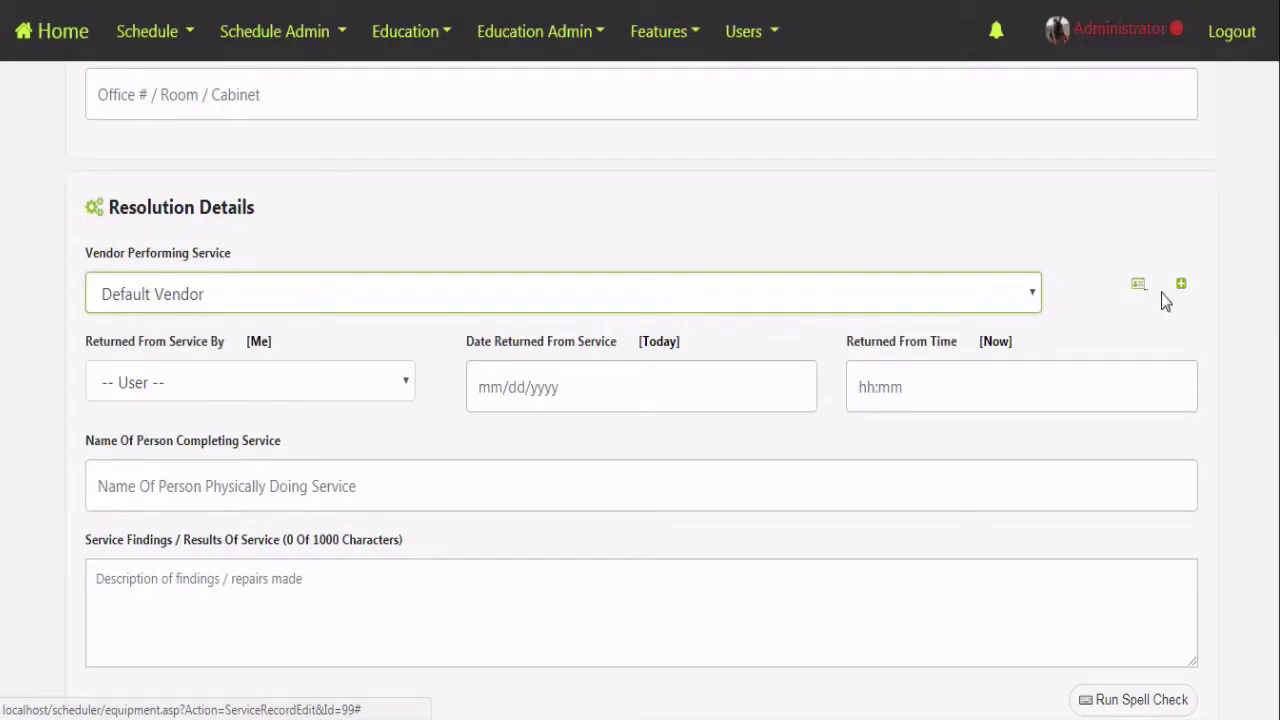
{"action": "left_click", "coordinate": [1137, 285]}
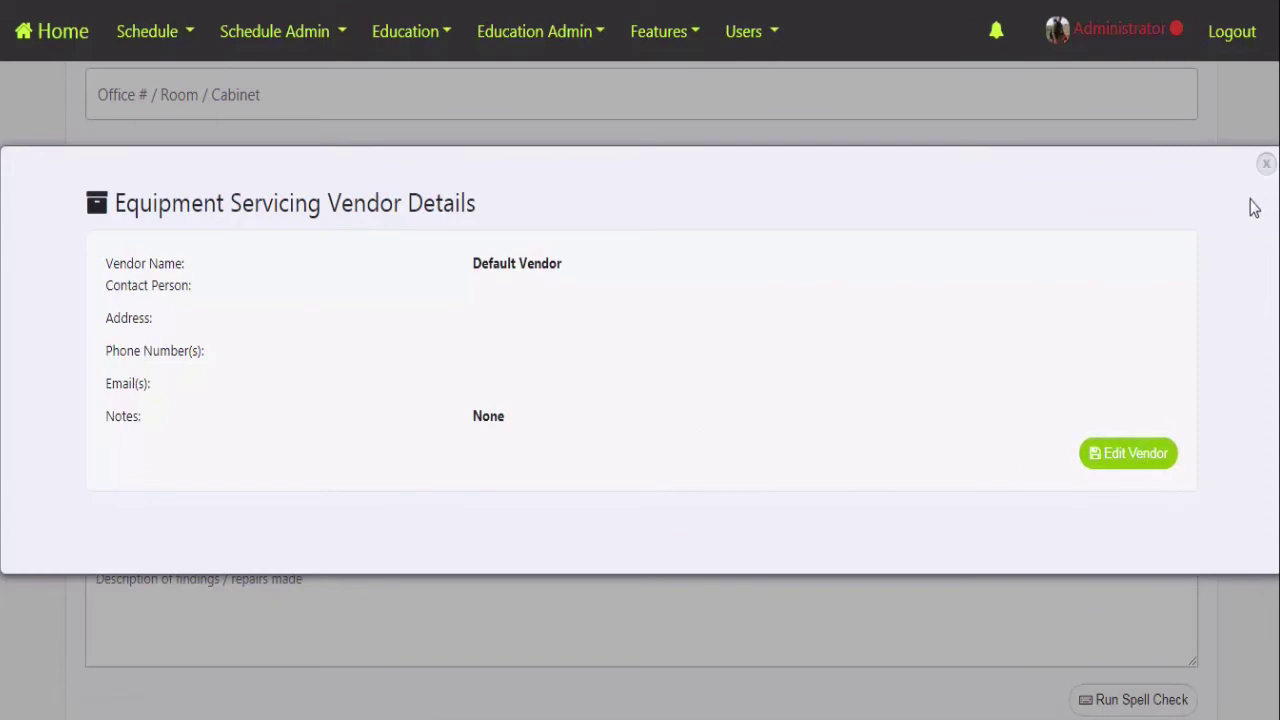
{"action": "left_click", "coordinate": [1265, 165]}
- Examine the remaining resolution fields, including the service findings, the equipment disposition choices, labor cost and labor hours
{"action": "scroll", "coordinate": [820, 249], "scroll_direction": "down", "scroll_amount": 2}
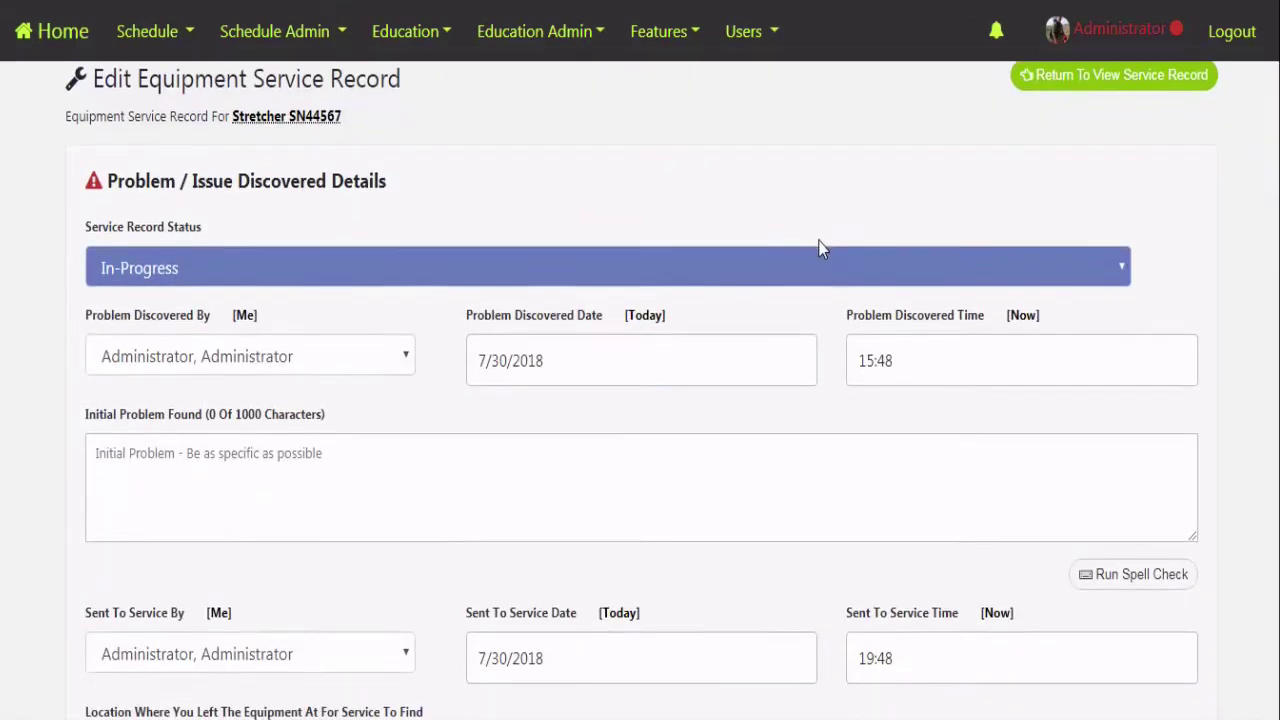
{"action": "scroll", "coordinate": [781, 330], "scroll_direction": "down", "scroll_amount": 5}
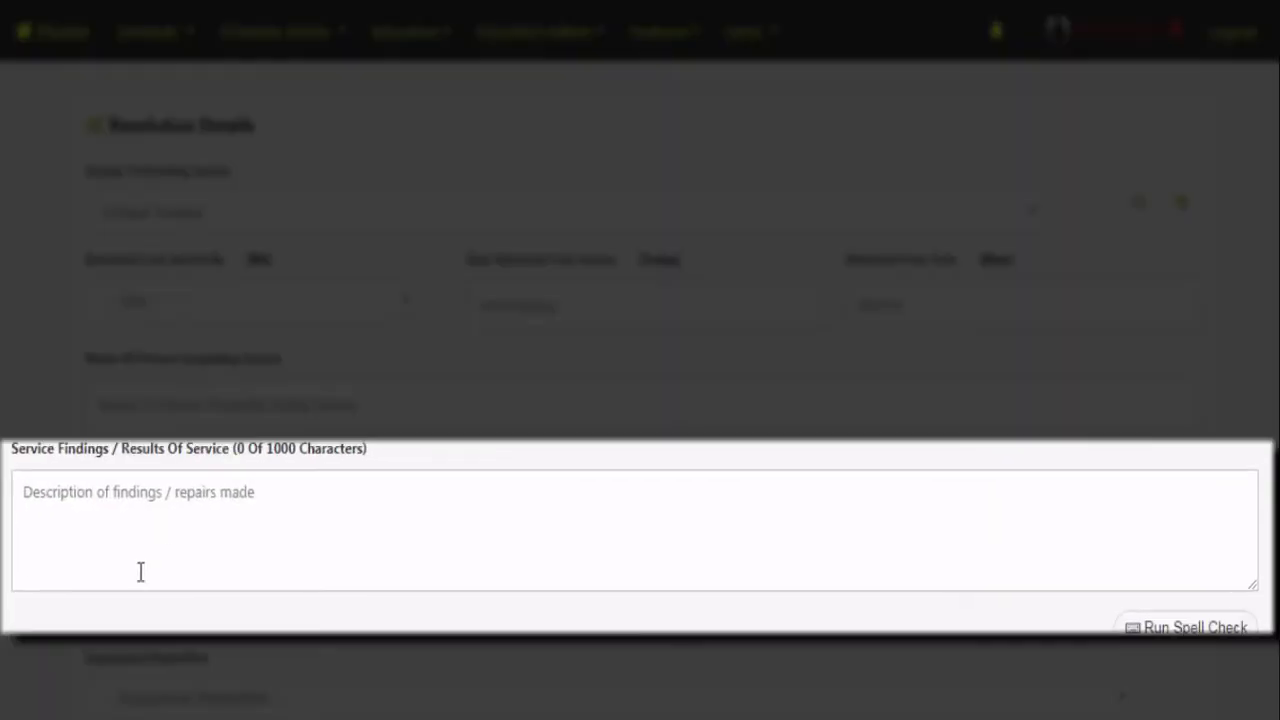
{"action": "scroll", "coordinate": [340, 634], "scroll_direction": "down", "scroll_amount": 1}
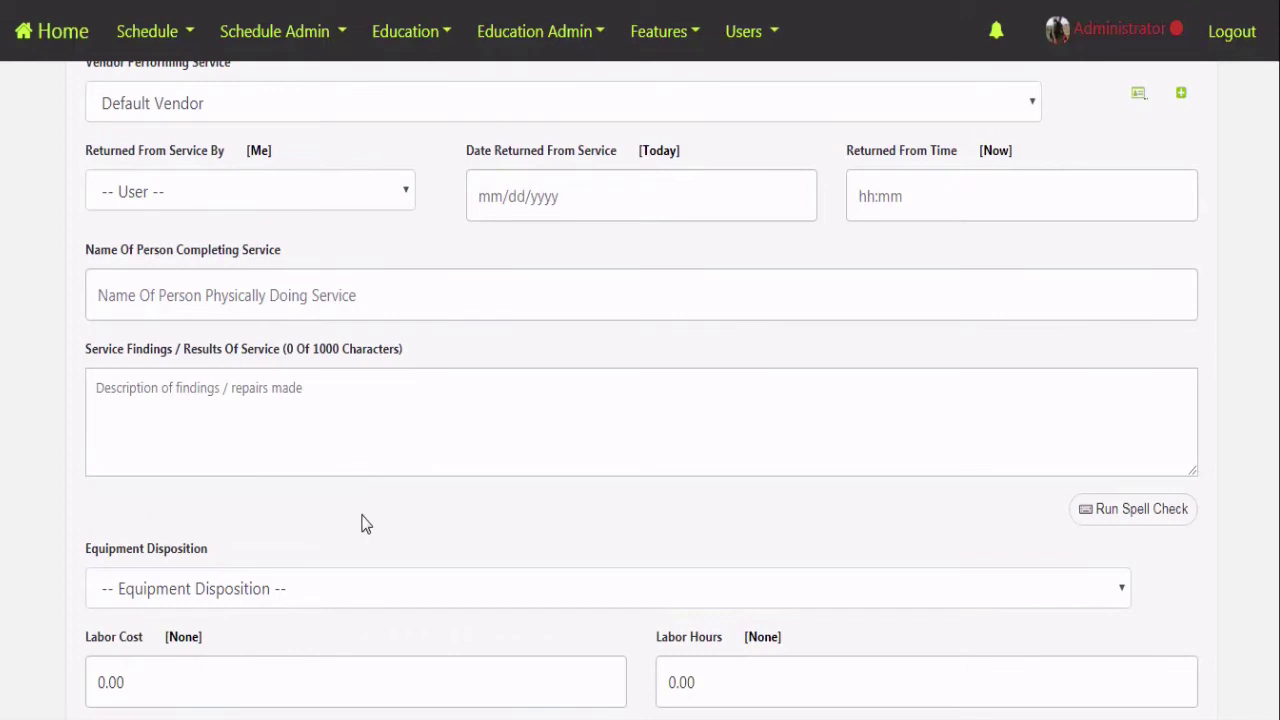
{"action": "scroll", "coordinate": [302, 321], "scroll_direction": "down", "scroll_amount": 1}
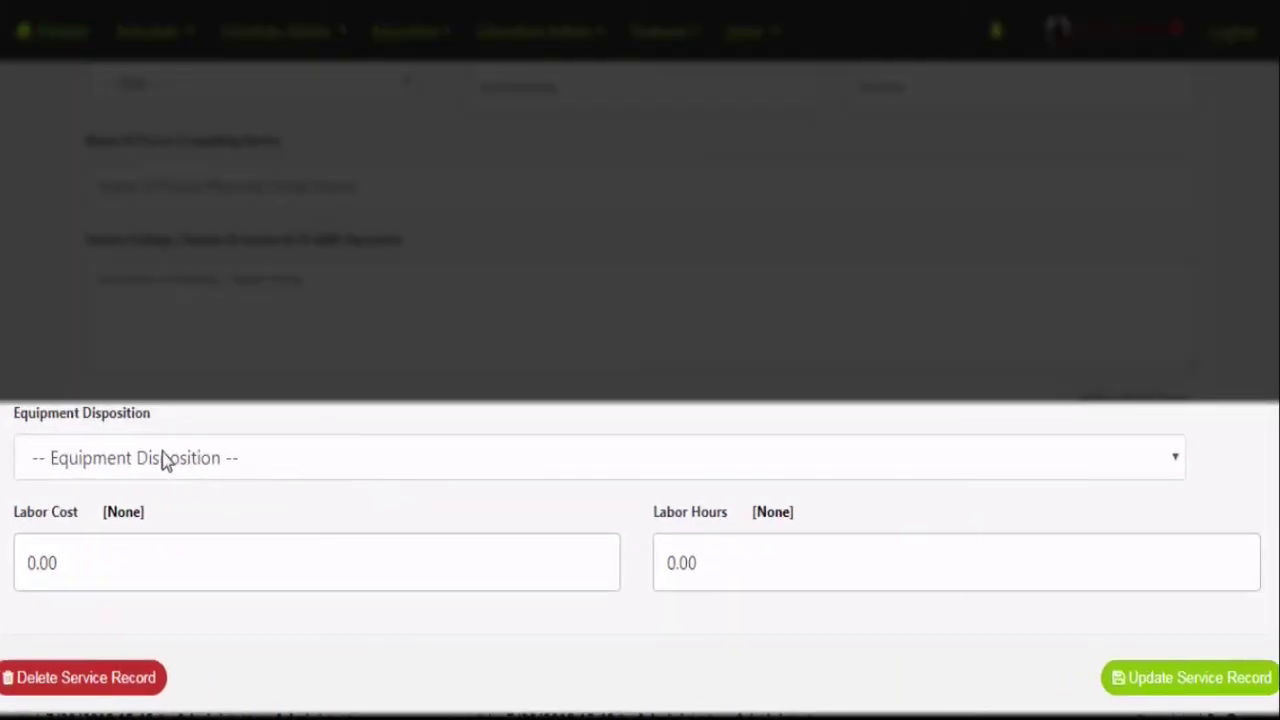
{"action": "left_click", "coordinate": [118, 465]}
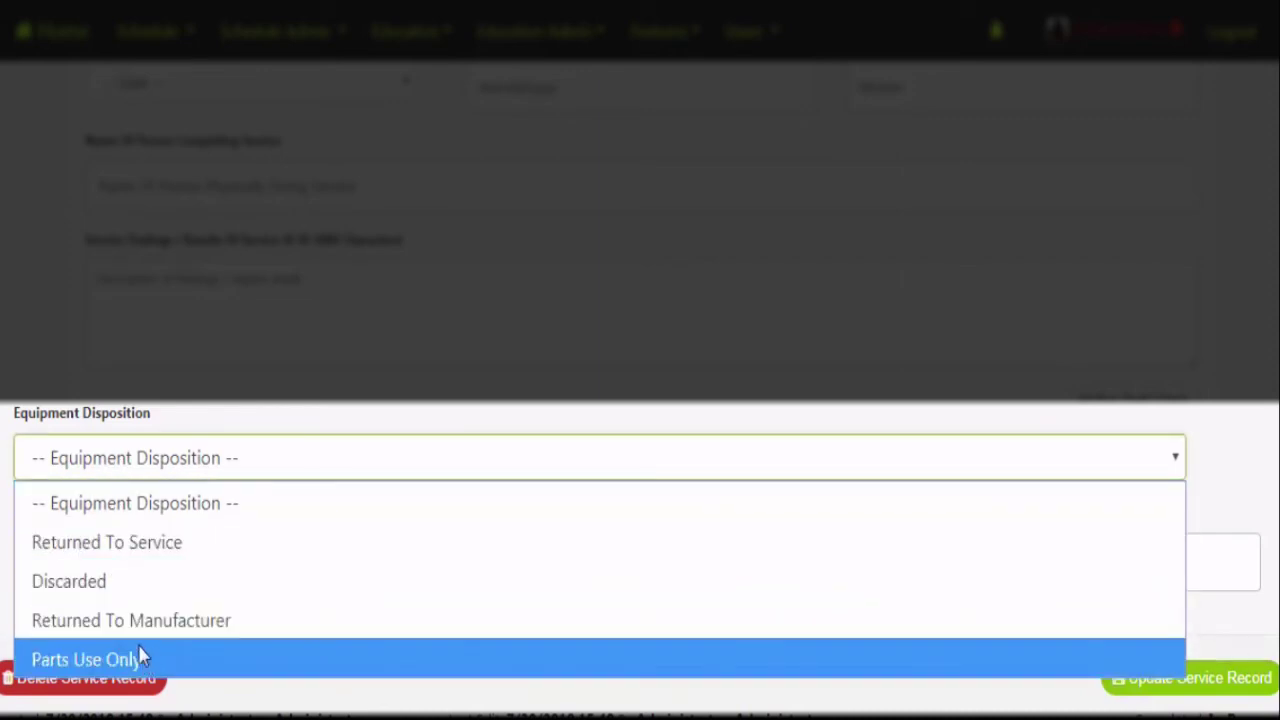
{"action": "left_click", "coordinate": [188, 408]}
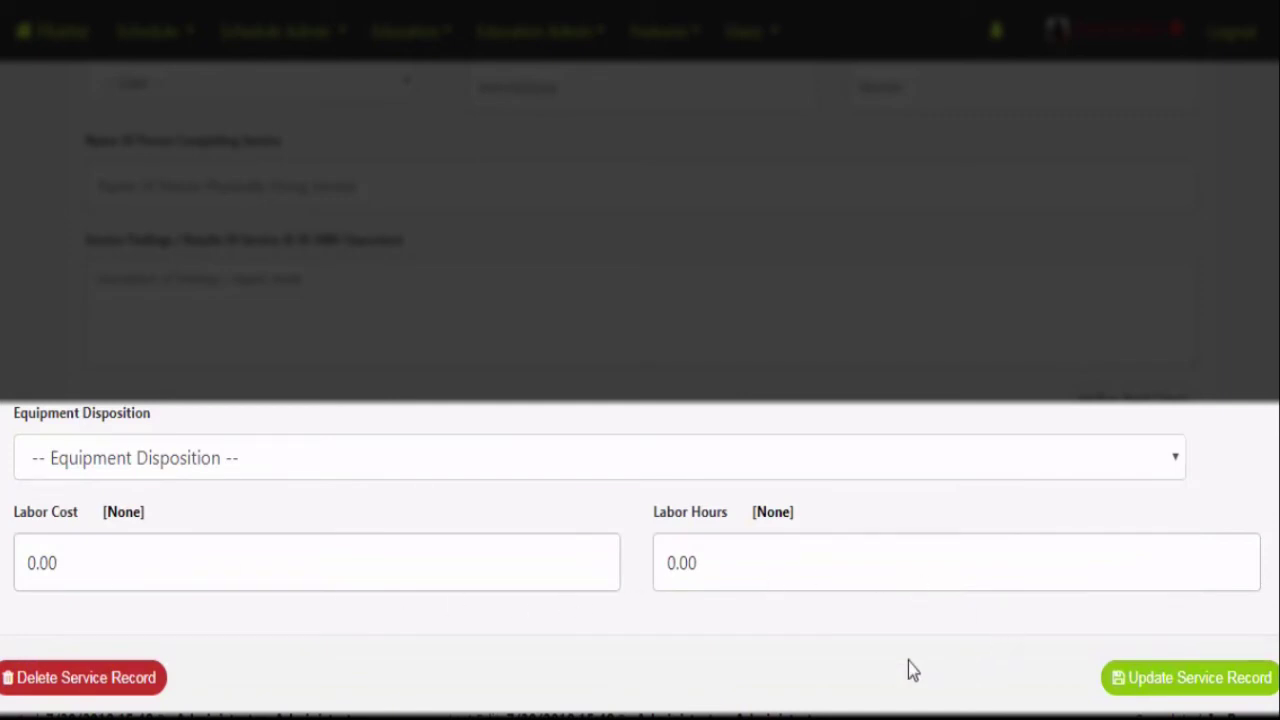
{"action": "scroll", "coordinate": [874, 660], "scroll_direction": "down", "scroll_amount": 1}
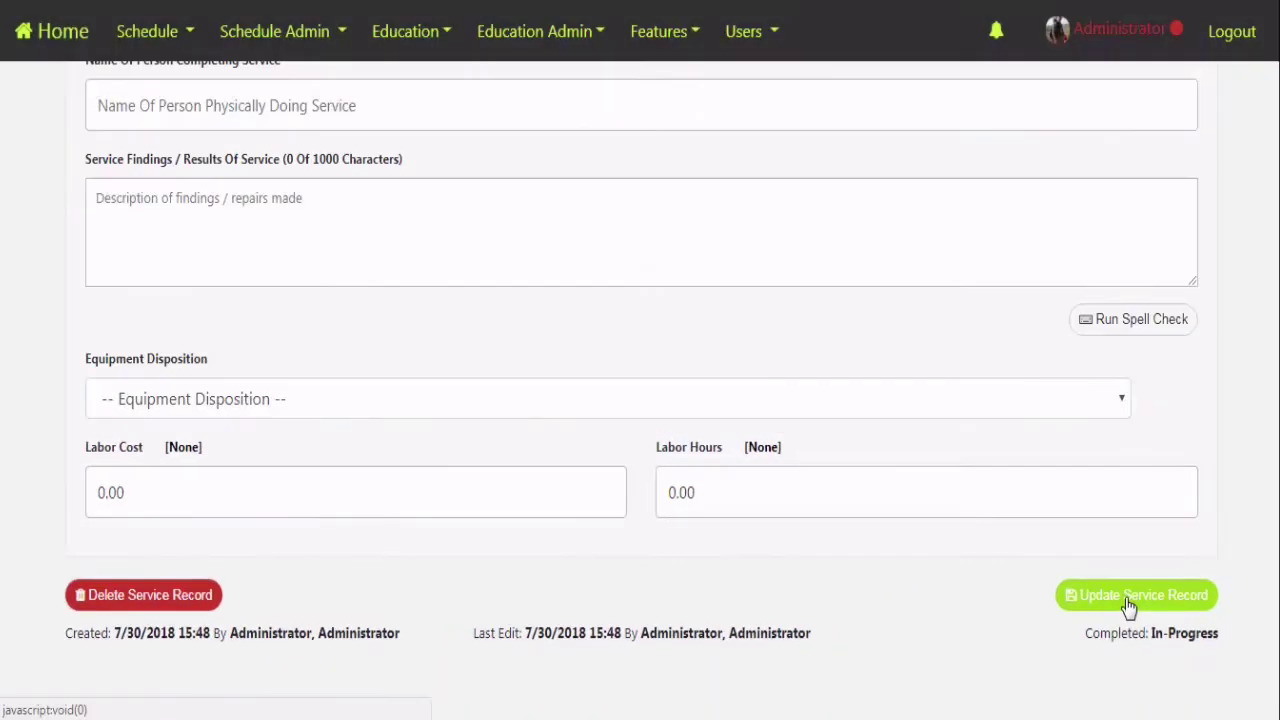
- Try to save the service record, first as In-Progress and again with its status set back to New
{"action": "left_click", "coordinate": [1183, 598]}
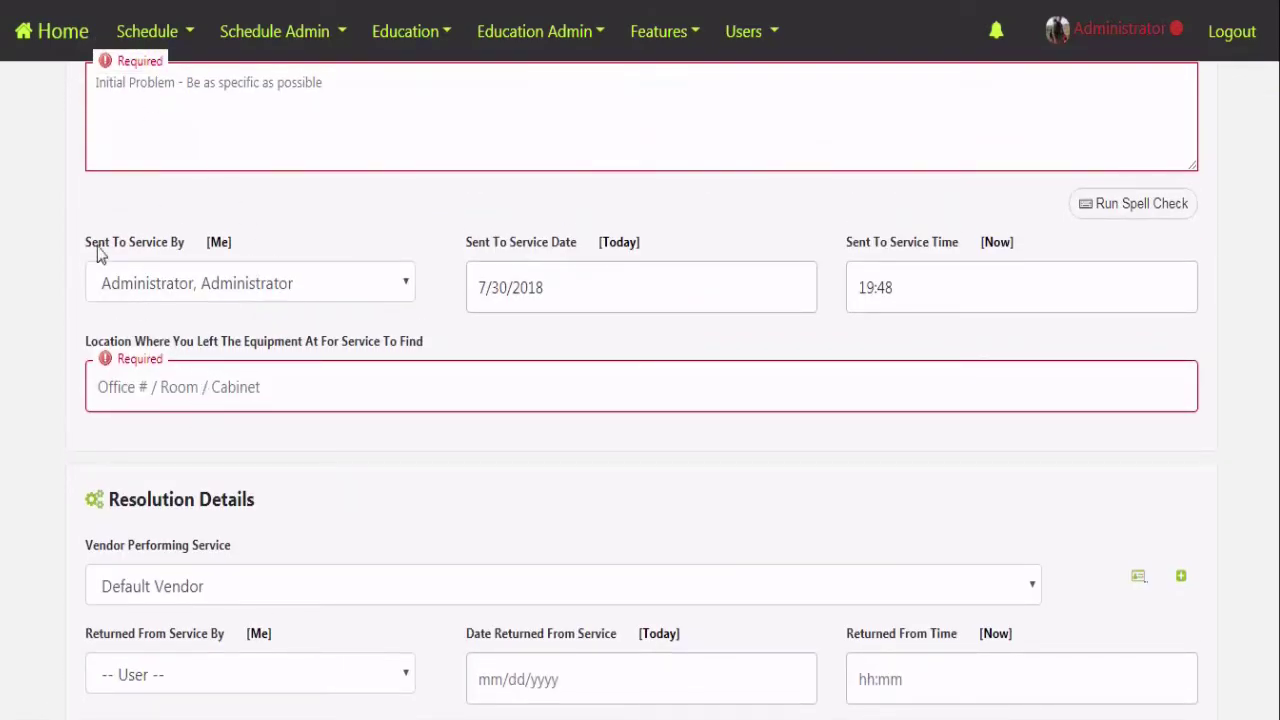
{"action": "scroll", "coordinate": [100, 255], "scroll_direction": "up", "scroll_amount": 3}
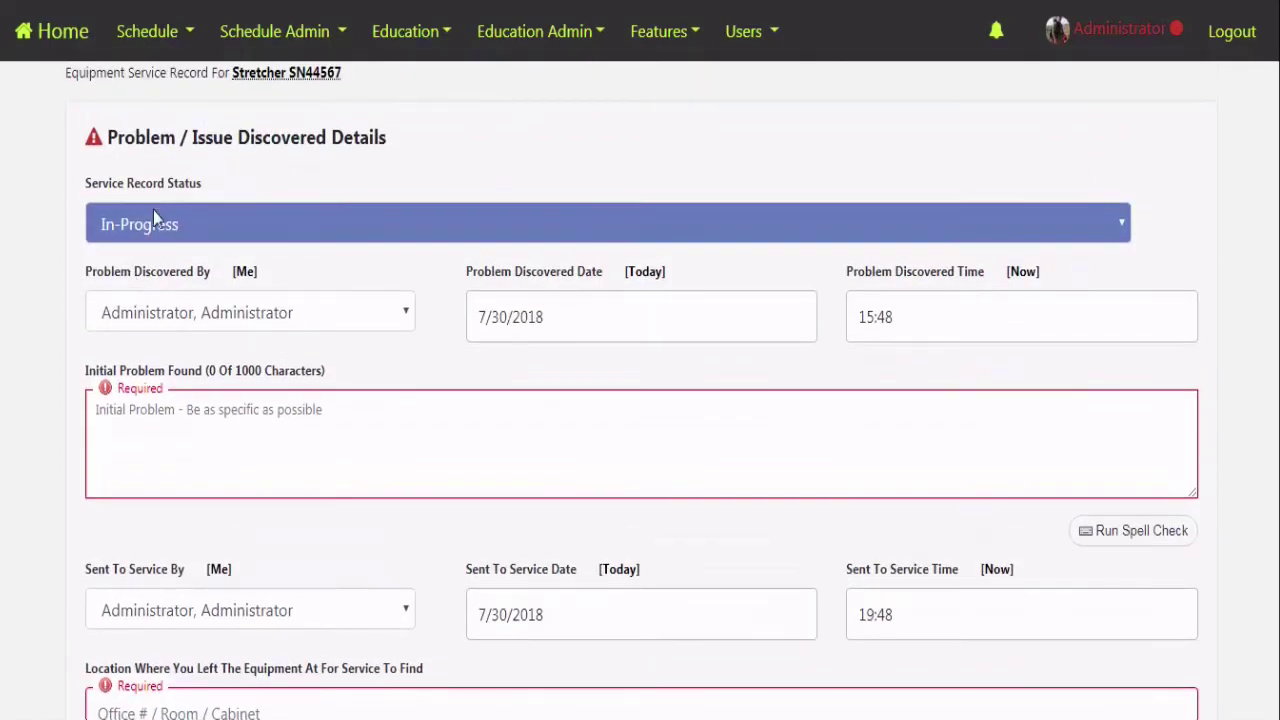
{"action": "left_click", "coordinate": [182, 236]}
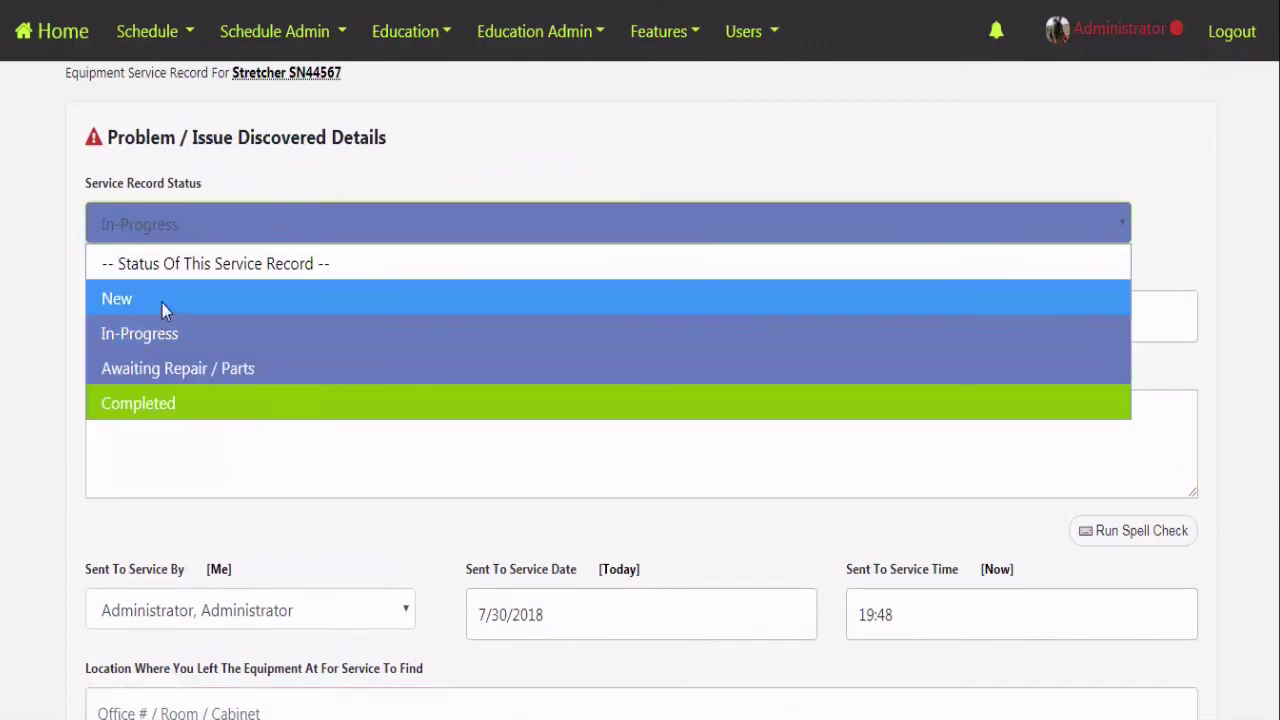
{"action": "left_click", "coordinate": [162, 303]}
{"action": "scroll", "coordinate": [201, 457], "scroll_direction": "down", "scroll_amount": 2}
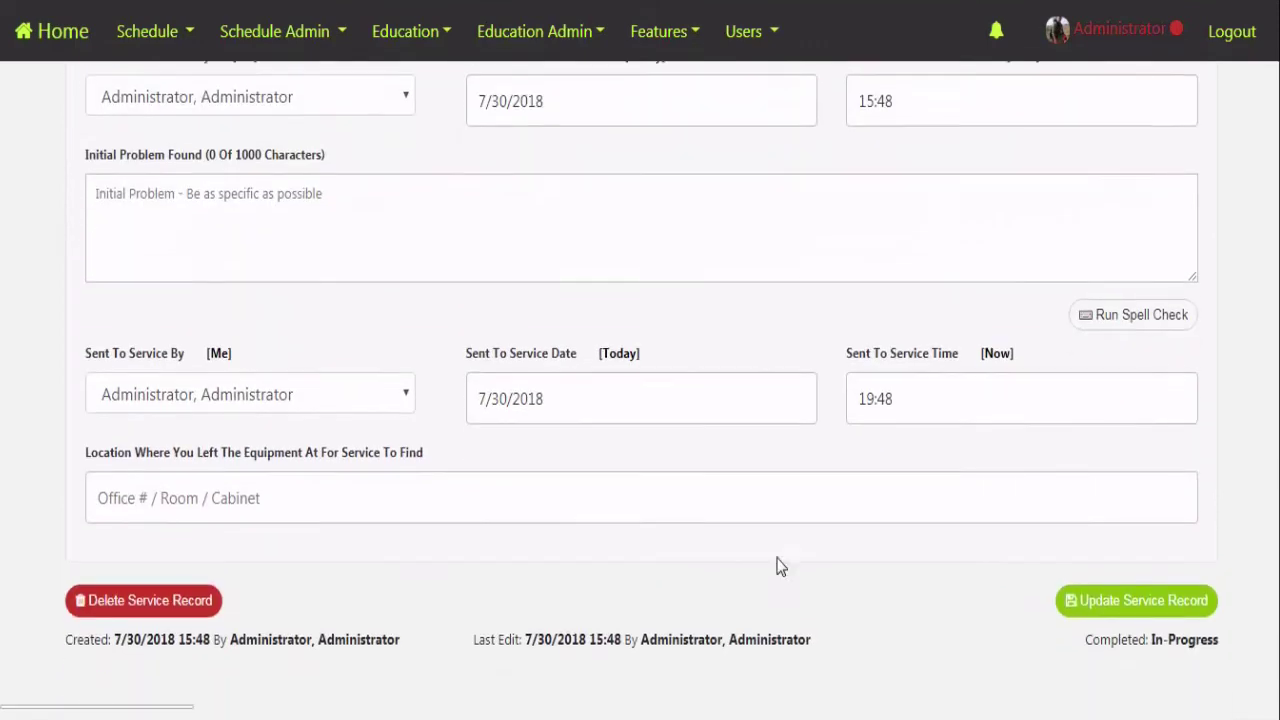
{"action": "left_click", "coordinate": [1147, 600]}
- Enter "Wont stay in upright locked position" as the Initial Problem Found
{"action": "left_click", "coordinate": [529, 237]}
{"action": "type", "text": "W"}
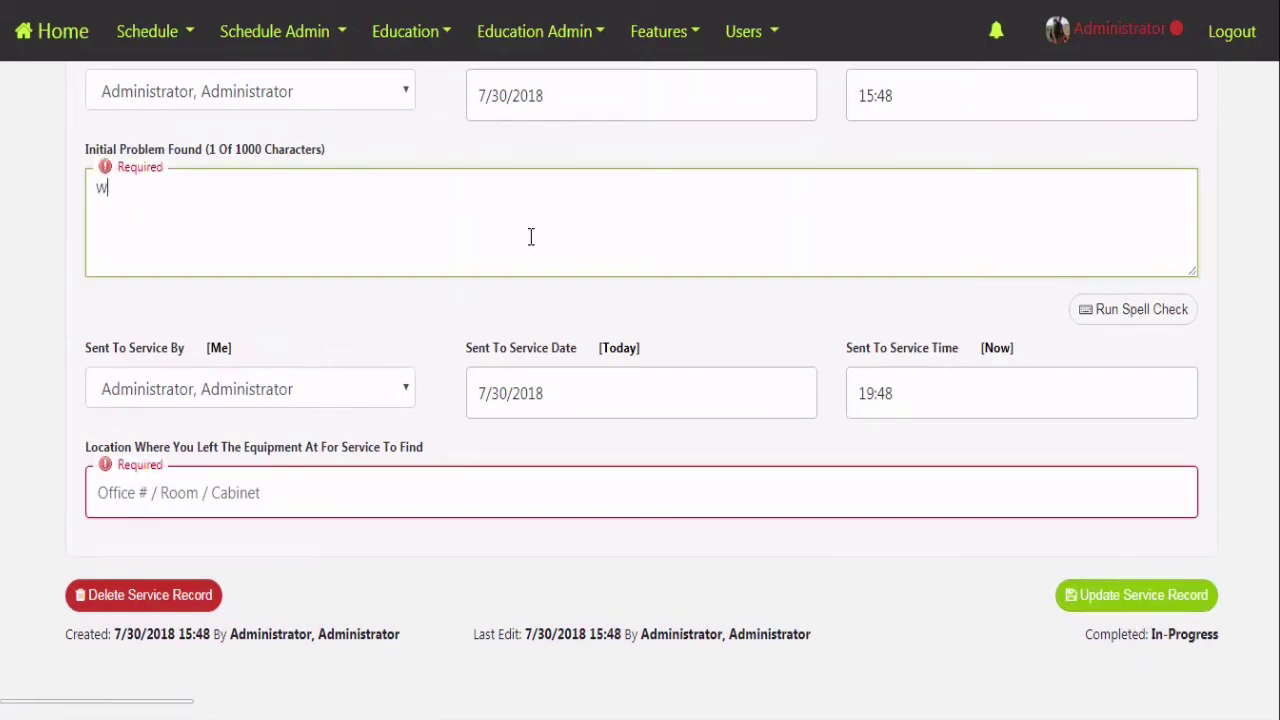
{"action": "type", "text": "Ont sta"}
{"action": "key", "text": "BackSpace"}
{"action": "key", "text": "BackSpace"}
{"action": "key", "text": "BackSpace"}
{"action": "key", "text": "BackSpace"}
{"action": "type", "text": "y in"}
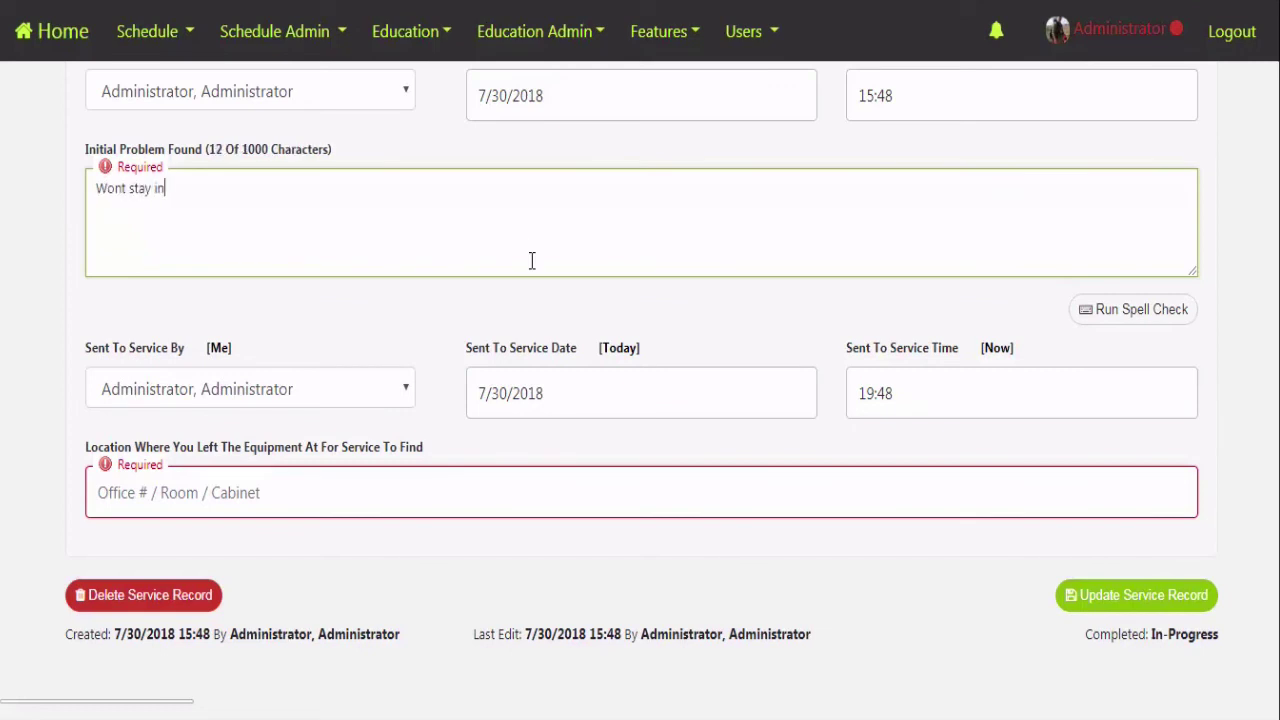
{"action": "type", "text": " upright locked positin"}
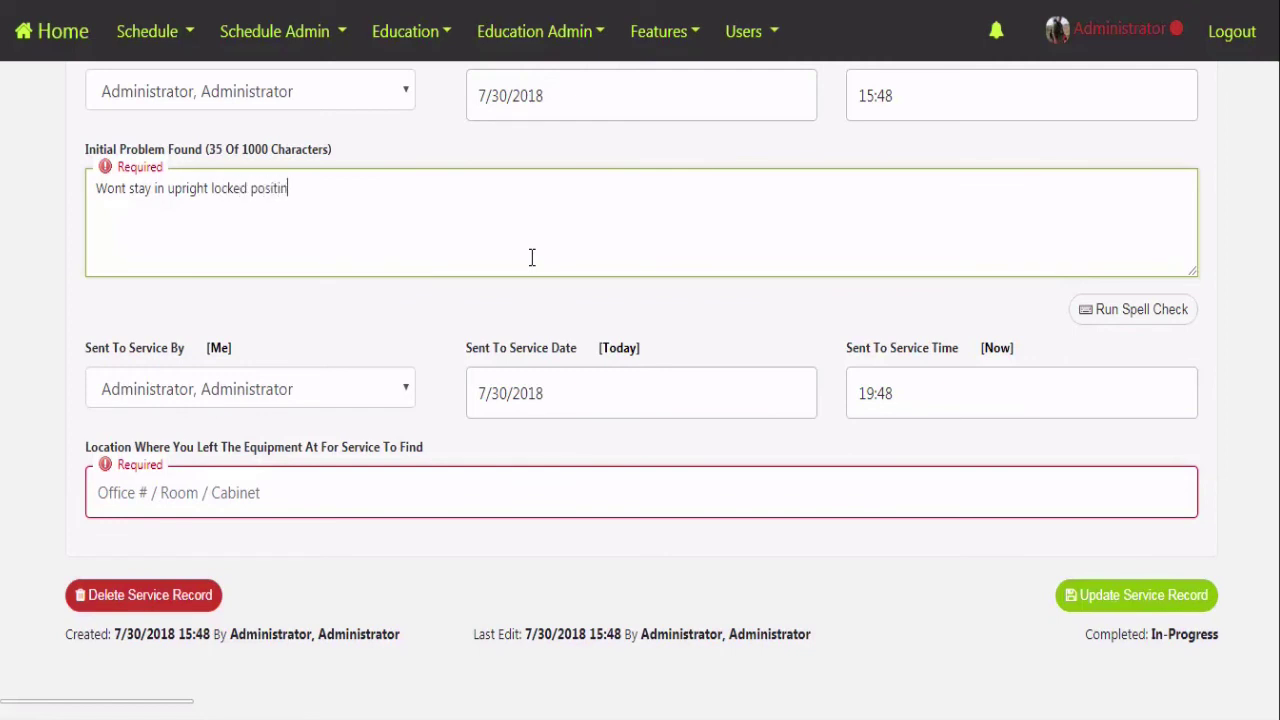
{"action": "type", "text": "on"}
- Enter "Right side of the bay" as the location where the equipment was left, and save the service record
{"action": "key", "text": "Tab"}
{"action": "key", "text": "Tab"}
{"action": "key", "text": "Tab"}
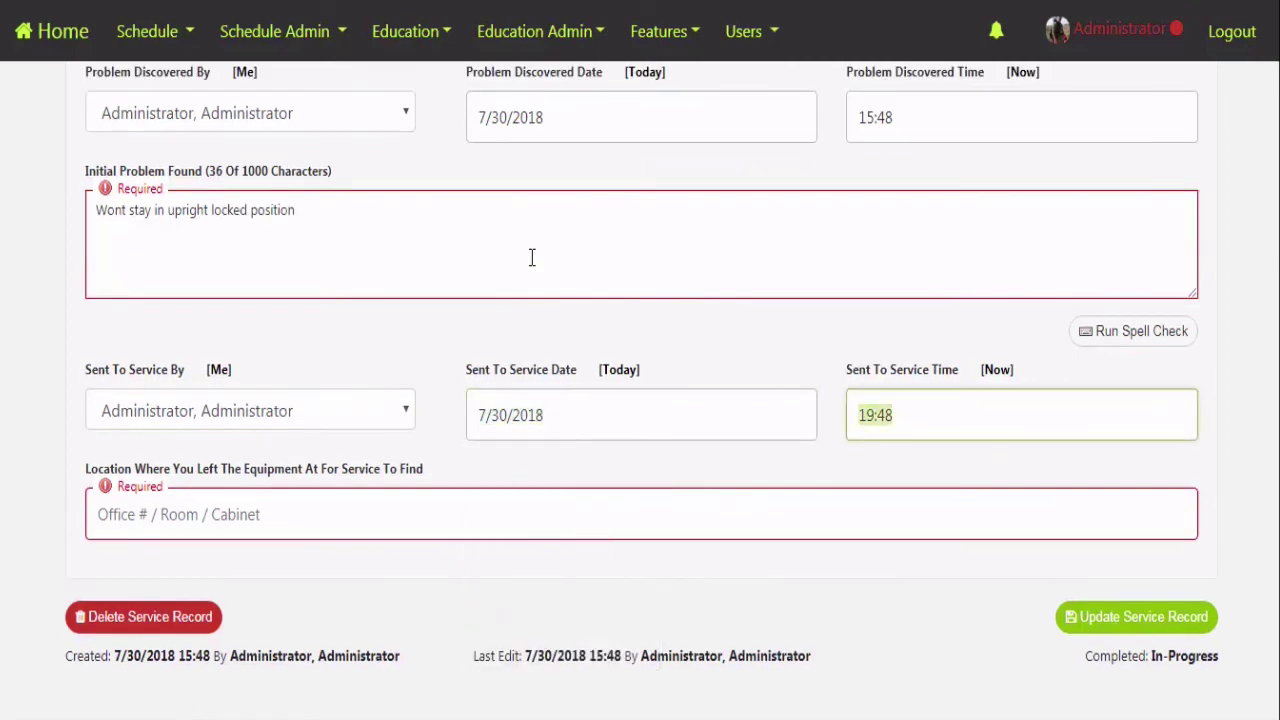
{"action": "left_click", "coordinate": [160, 510]}
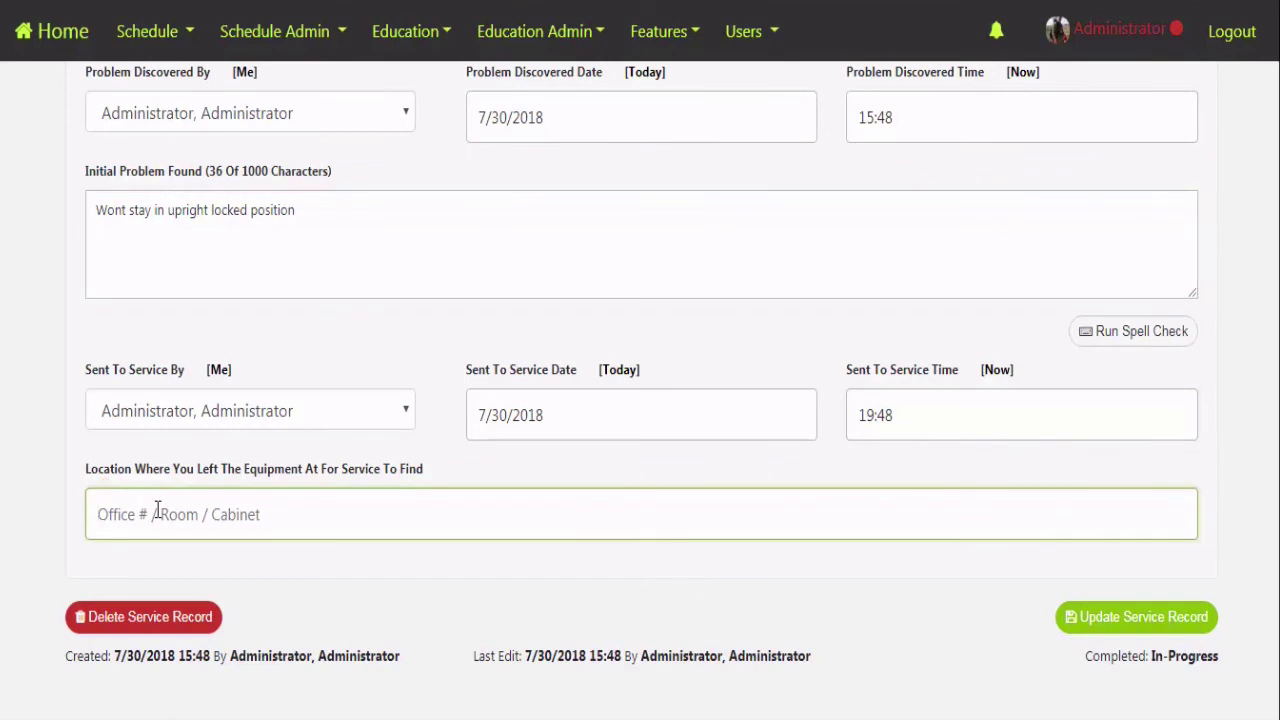
{"action": "type", "text": "Right side o"}
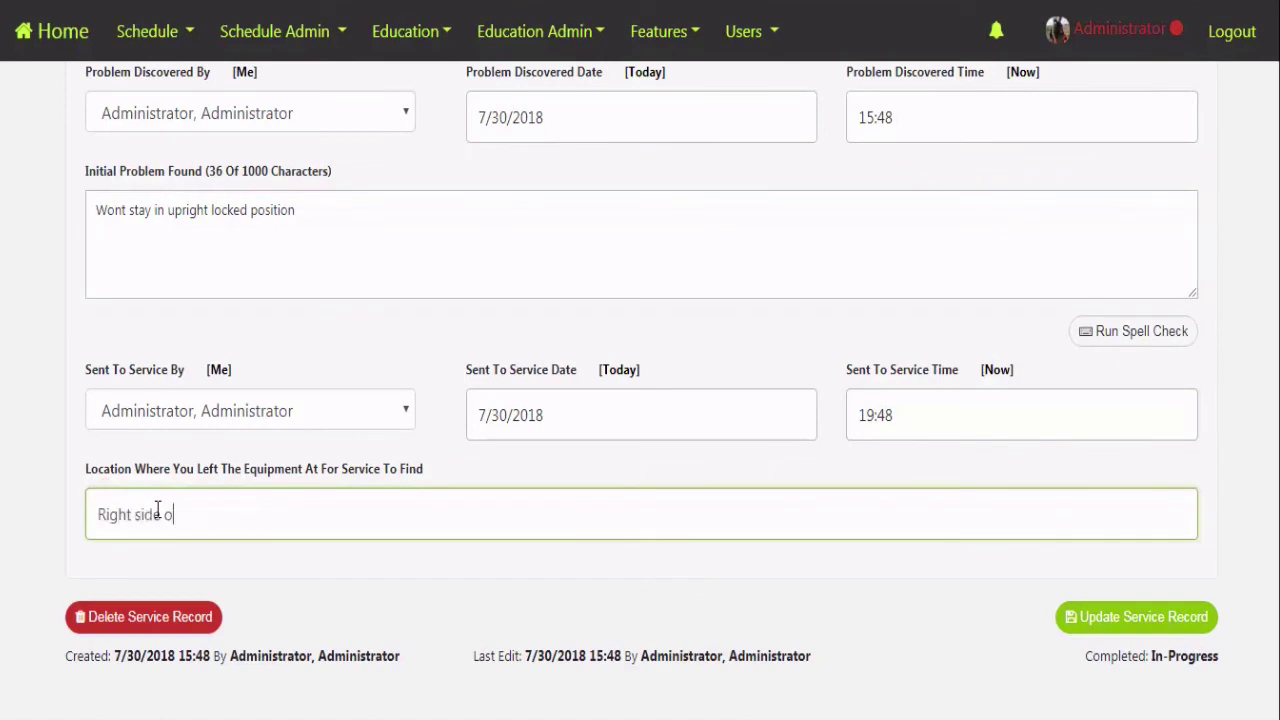
{"action": "type", "text": "f t"}
{"action": "key", "text": "BackSpace"}
{"action": "type", "text": "f the bay"}
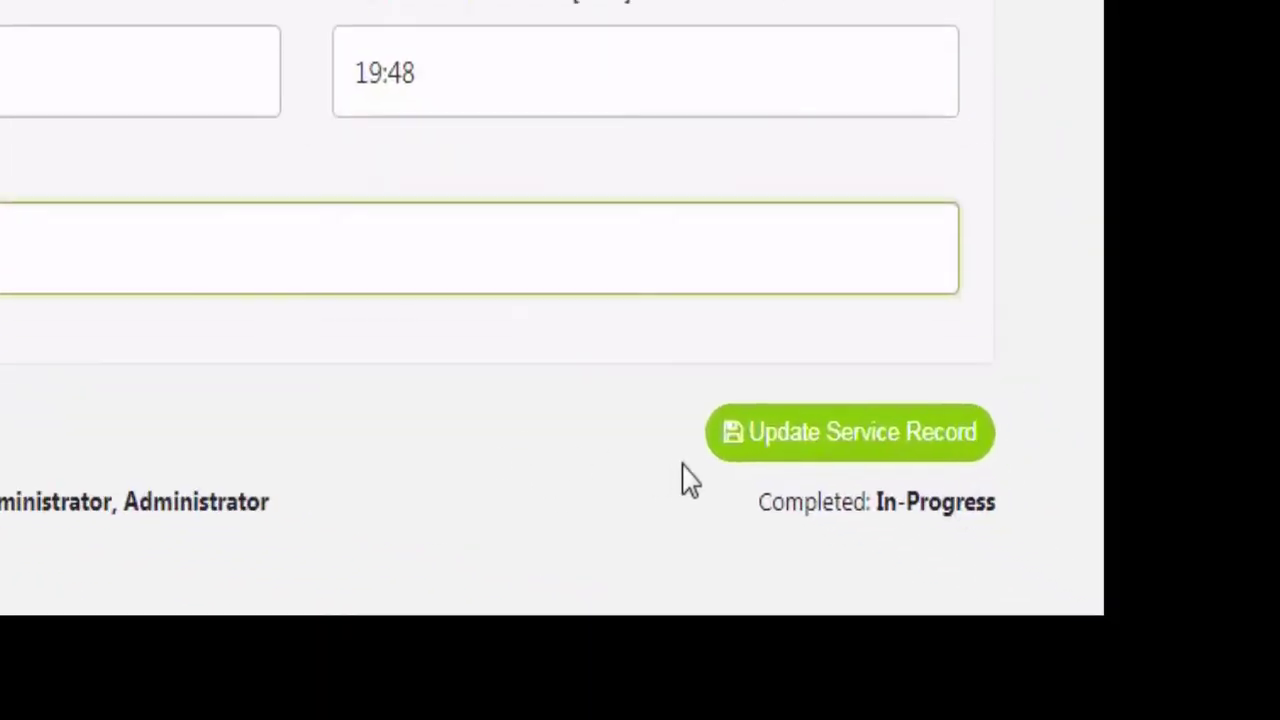
{"action": "left_click", "coordinate": [742, 452]}
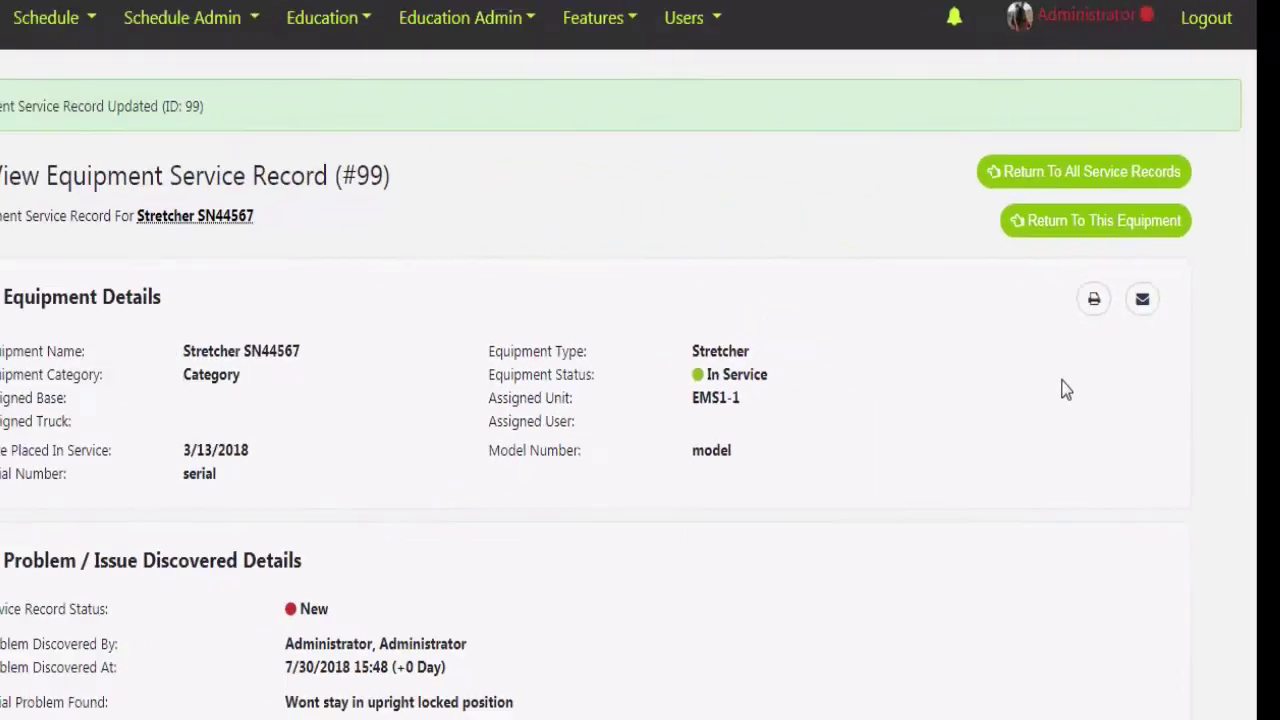
- Review the saved service record's equipment, problem and resolution details and its Documents / Images section
{"action": "scroll", "coordinate": [520, 558], "scroll_direction": "down", "scroll_amount": 1}
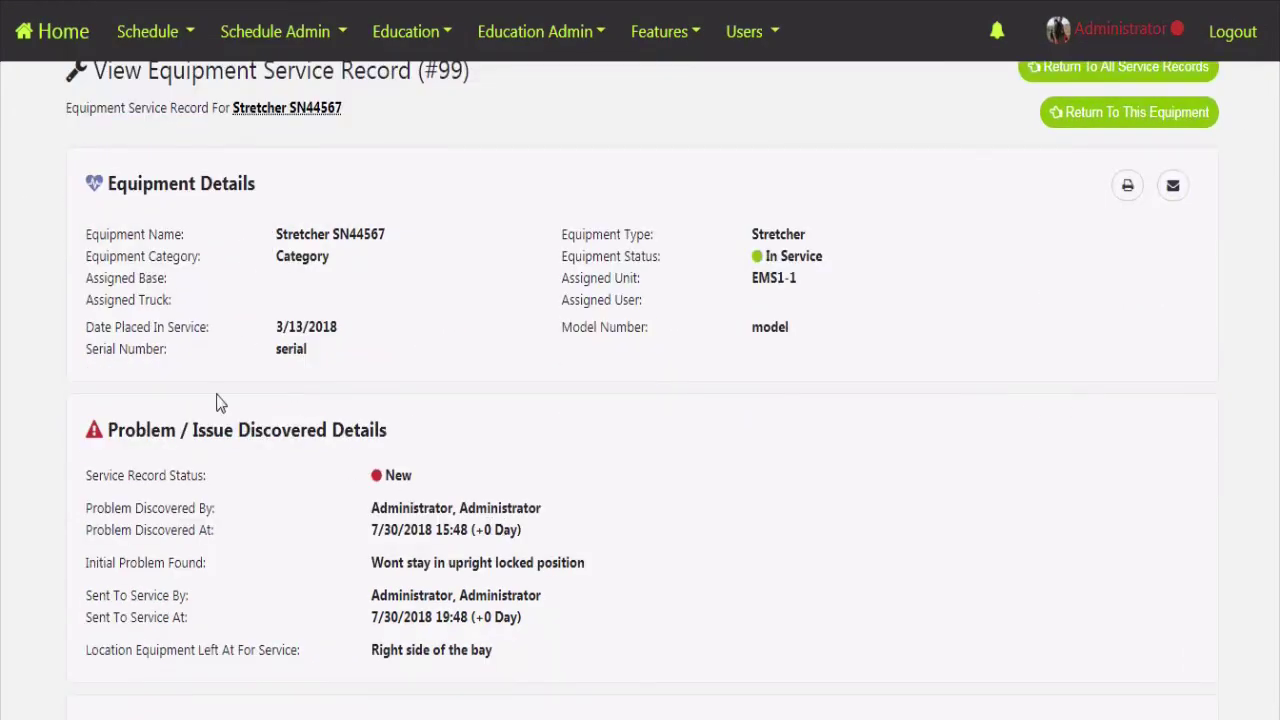
{"action": "scroll", "coordinate": [625, 450], "scroll_direction": "down", "scroll_amount": 1}
{"action": "scroll", "coordinate": [609, 560], "scroll_direction": "down", "scroll_amount": 2}
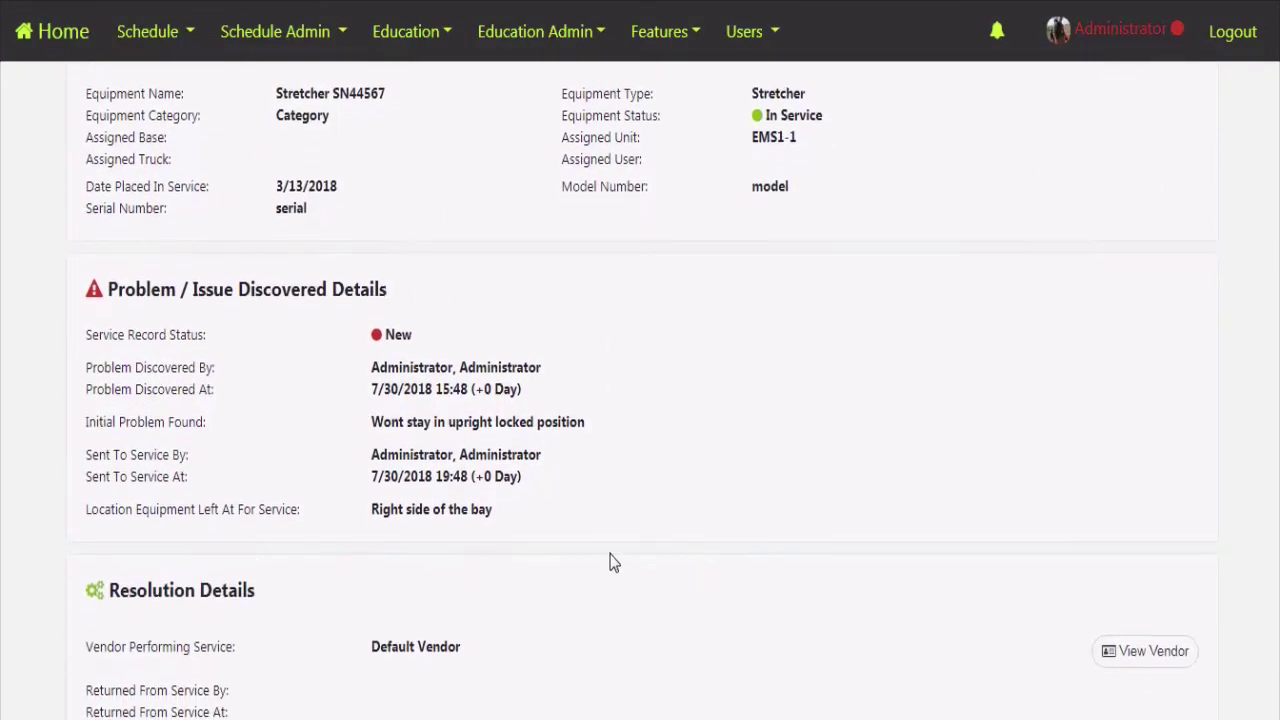
{"action": "scroll", "coordinate": [320, 580], "scroll_direction": "down", "scroll_amount": 1}
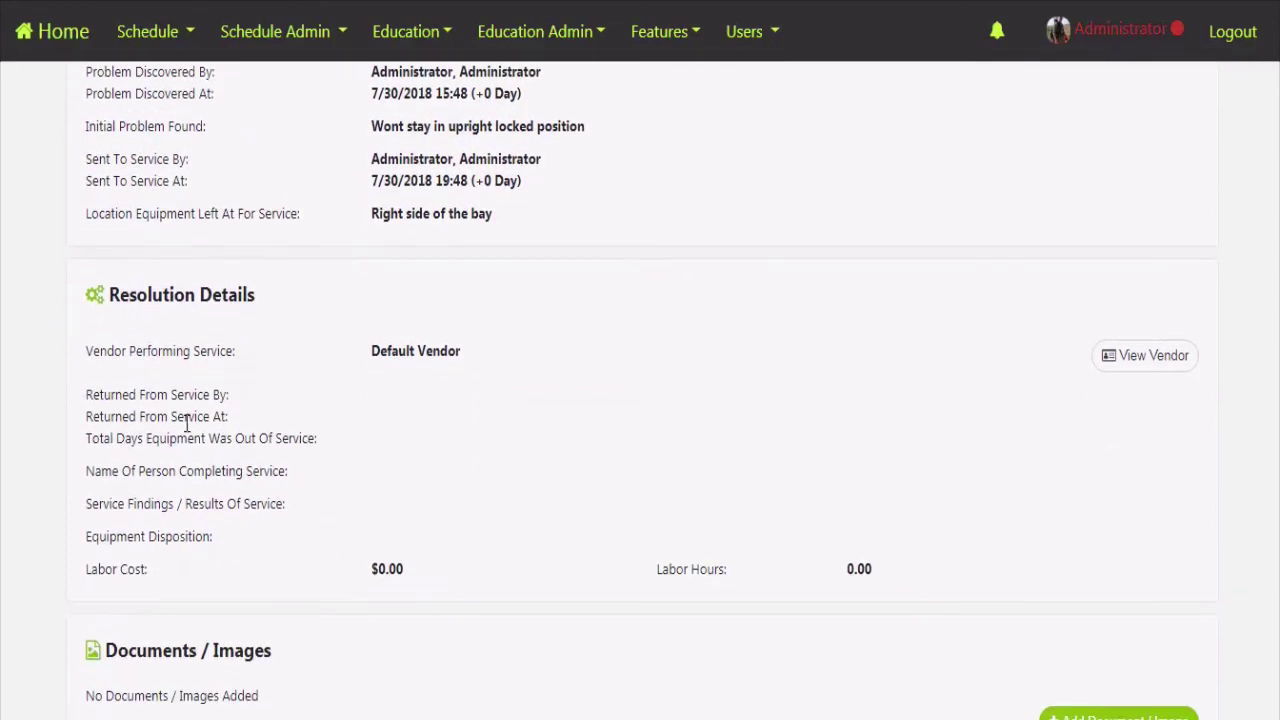
{"action": "scroll", "coordinate": [499, 506], "scroll_direction": "down", "scroll_amount": 2}
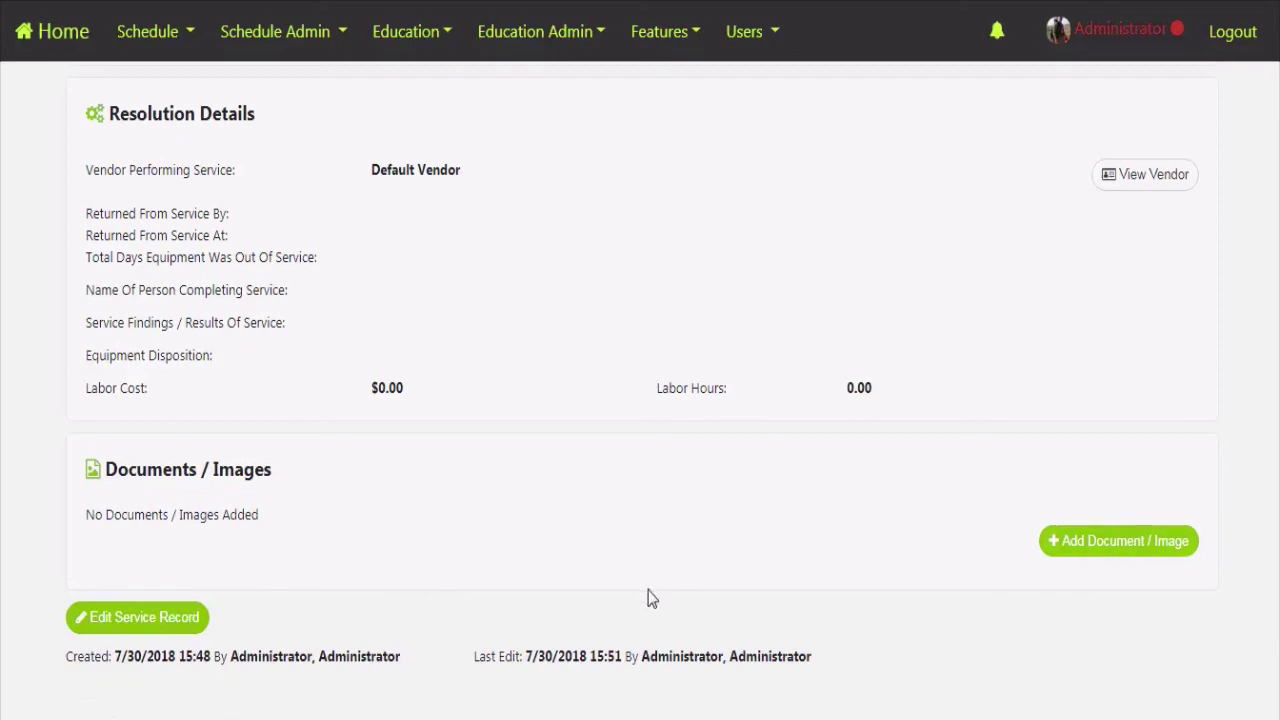
- Return to the equipment record of Stretcher SN44567 and view its editing history
{"action": "scroll", "coordinate": [461, 580], "scroll_direction": "up", "scroll_amount": 6}
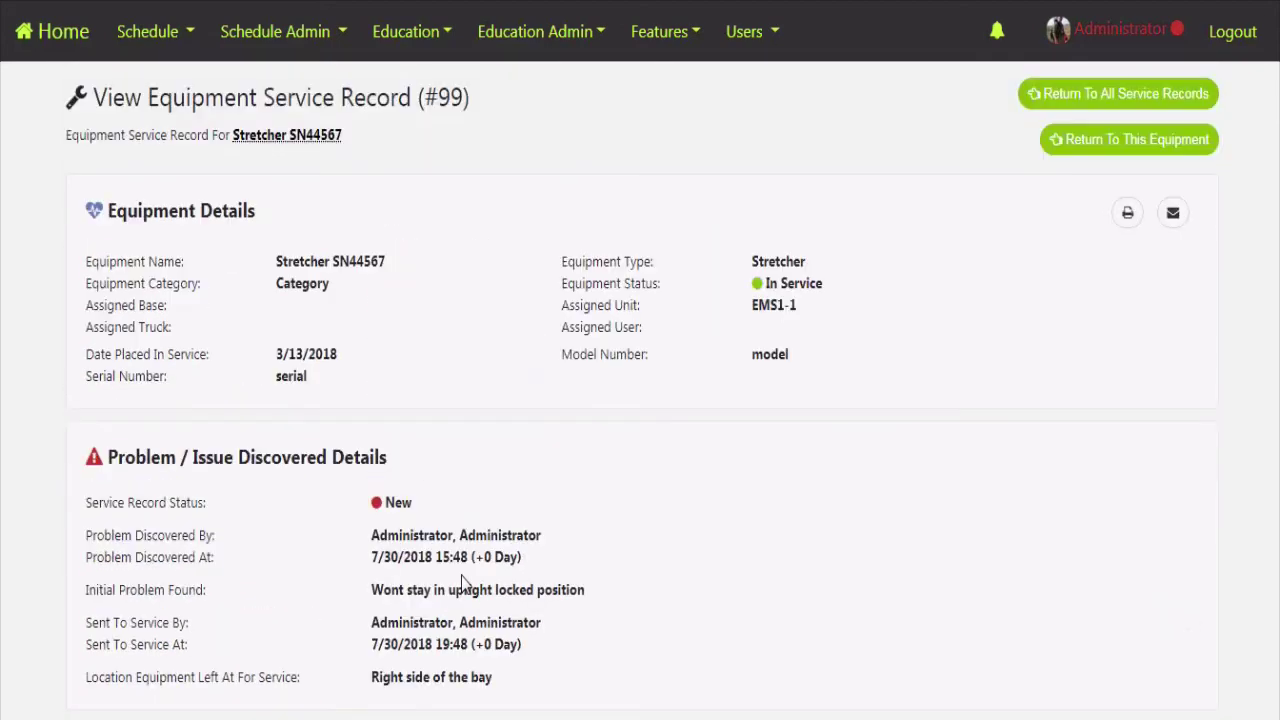
{"action": "left_click", "coordinate": [1133, 141]}
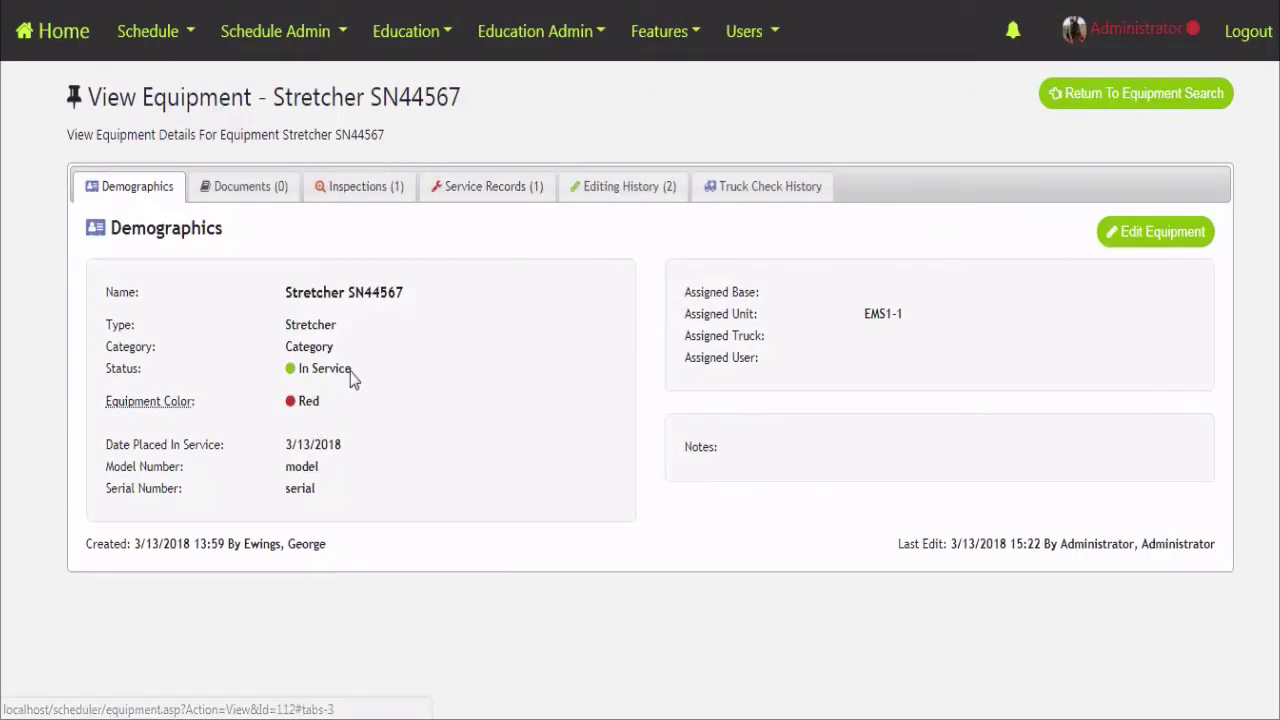
{"action": "left_click", "coordinate": [627, 192]}
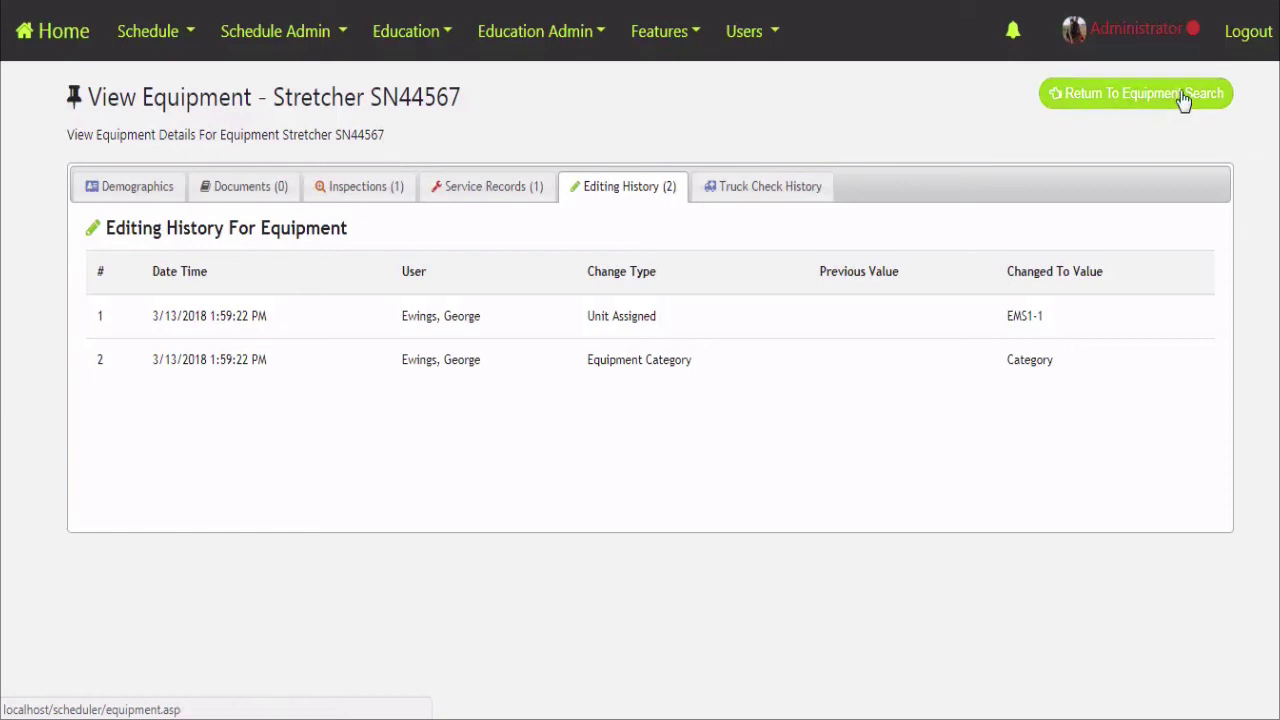
- Return to the equipment search and look through the lists of all inspections, all service records and My Equipment
{"action": "left_click", "coordinate": [1160, 118]}
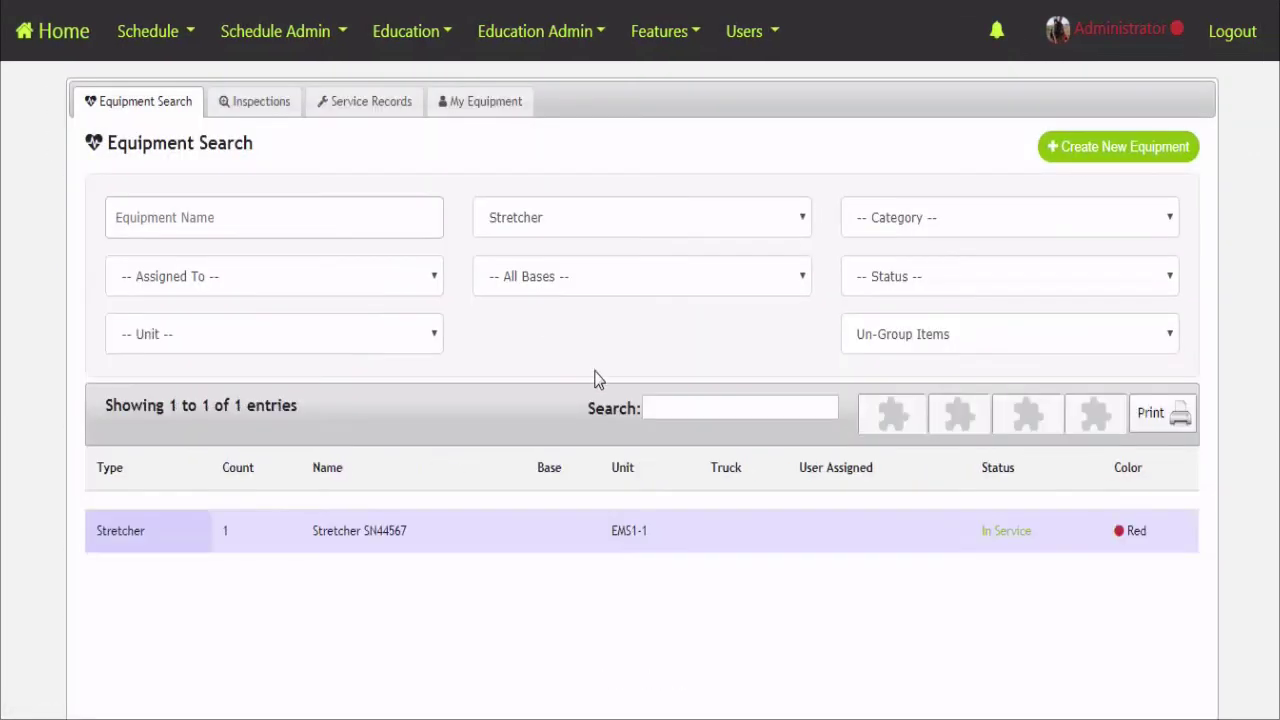
{"action": "left_click", "coordinate": [245, 106]}
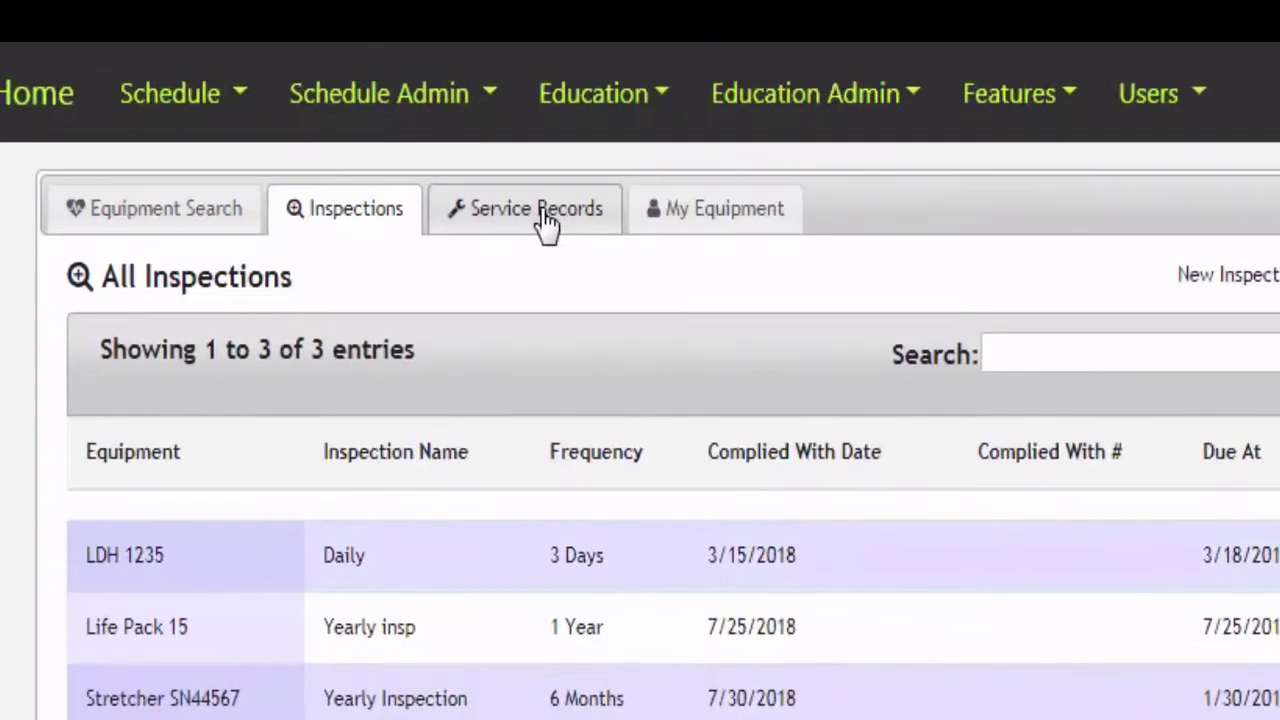
{"action": "left_click", "coordinate": [377, 118]}
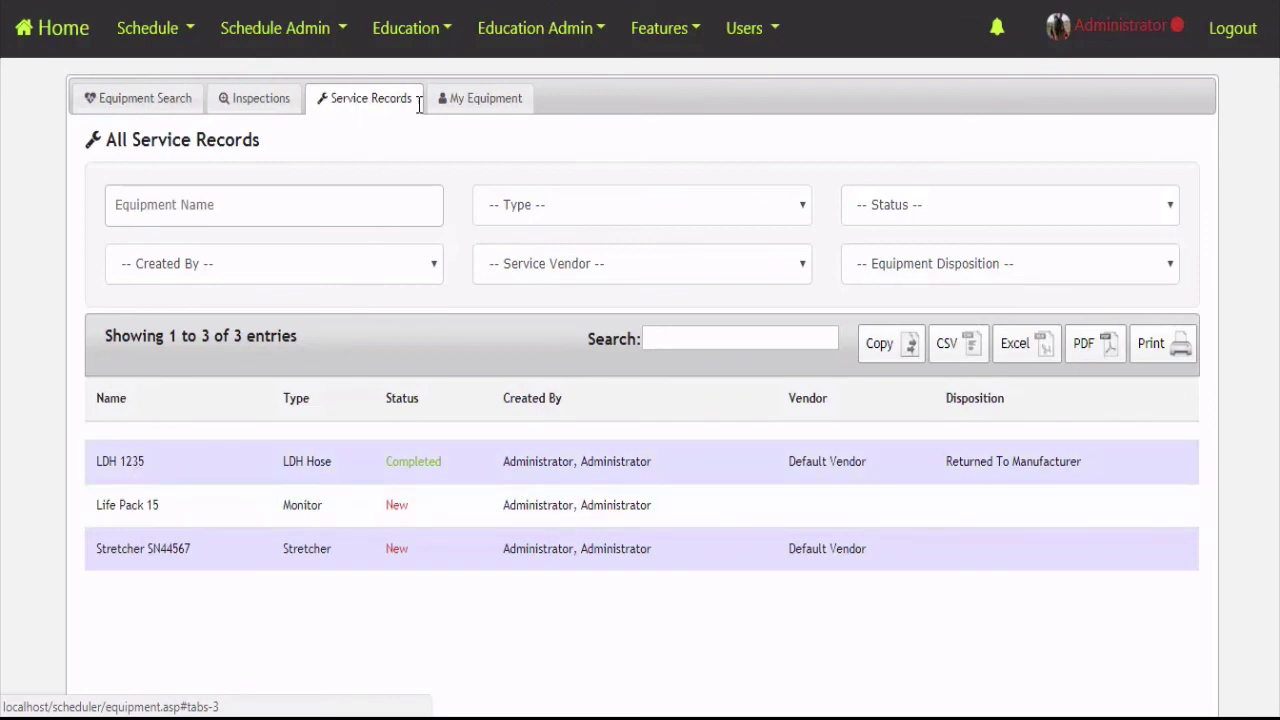
{"action": "left_click", "coordinate": [450, 104]}
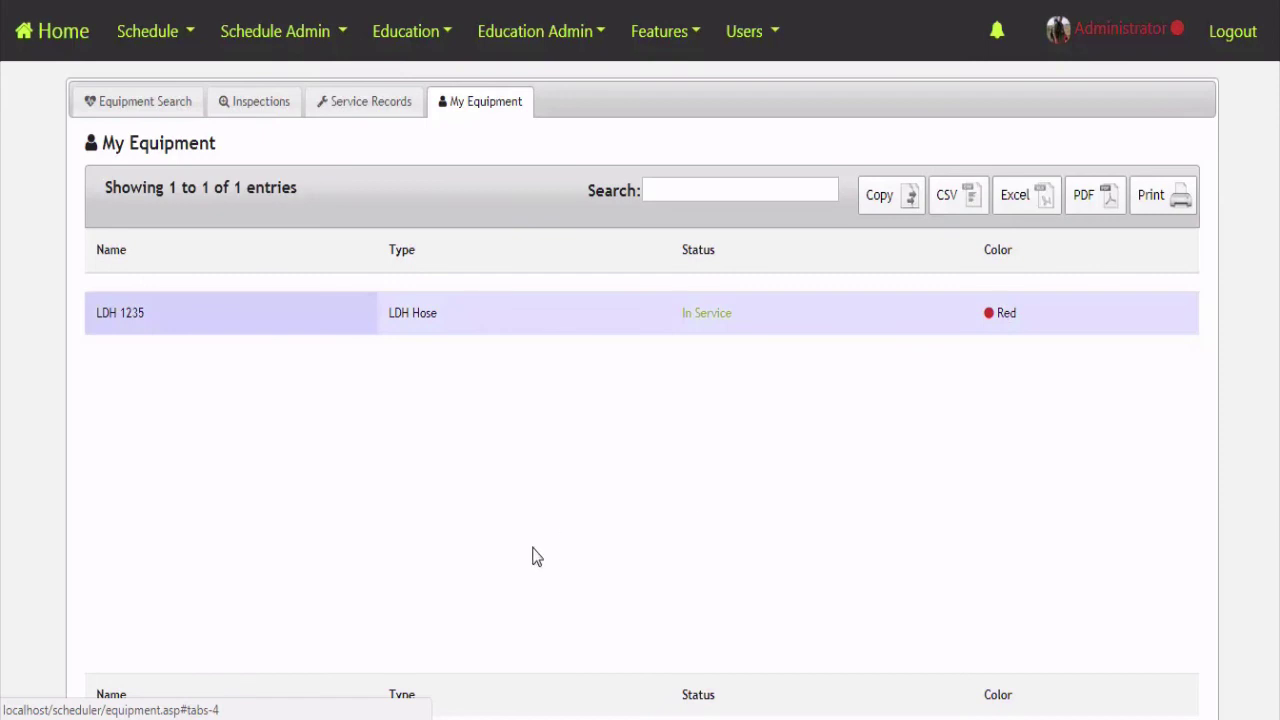
{"action": "left_click", "coordinate": [153, 105]}
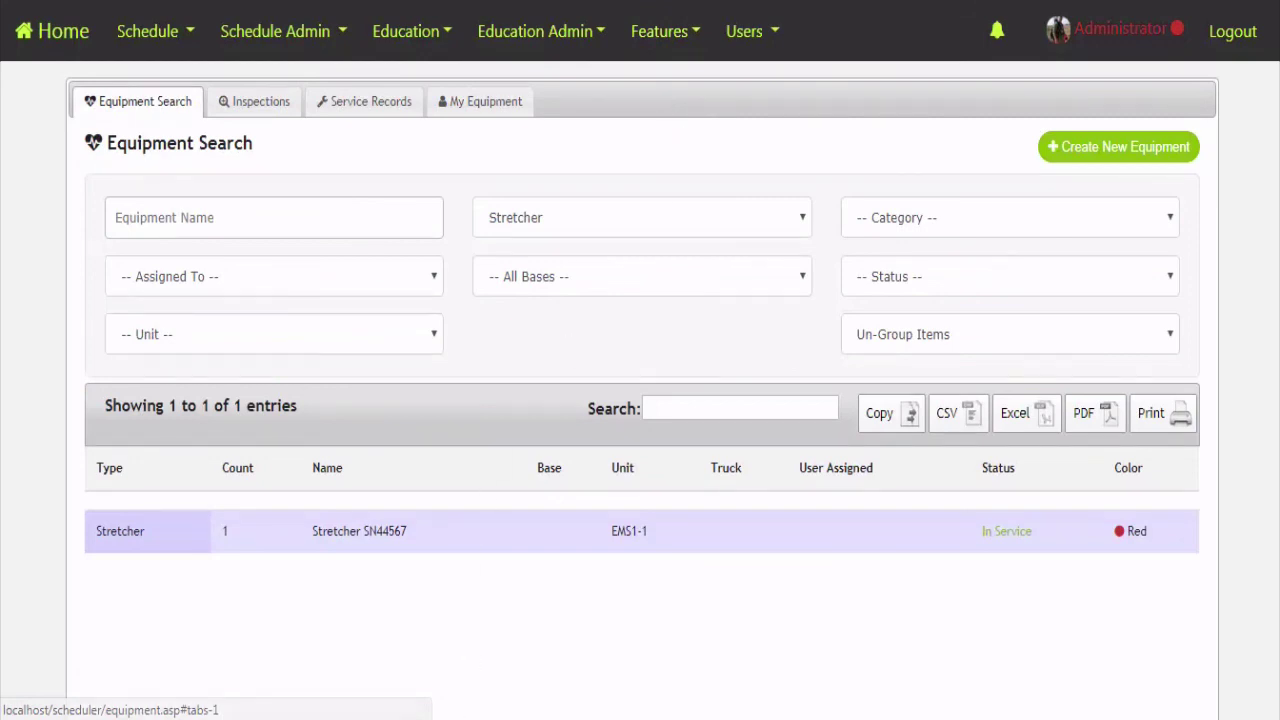
{"action": "mouse_move", "coordinate": [438, 719]}
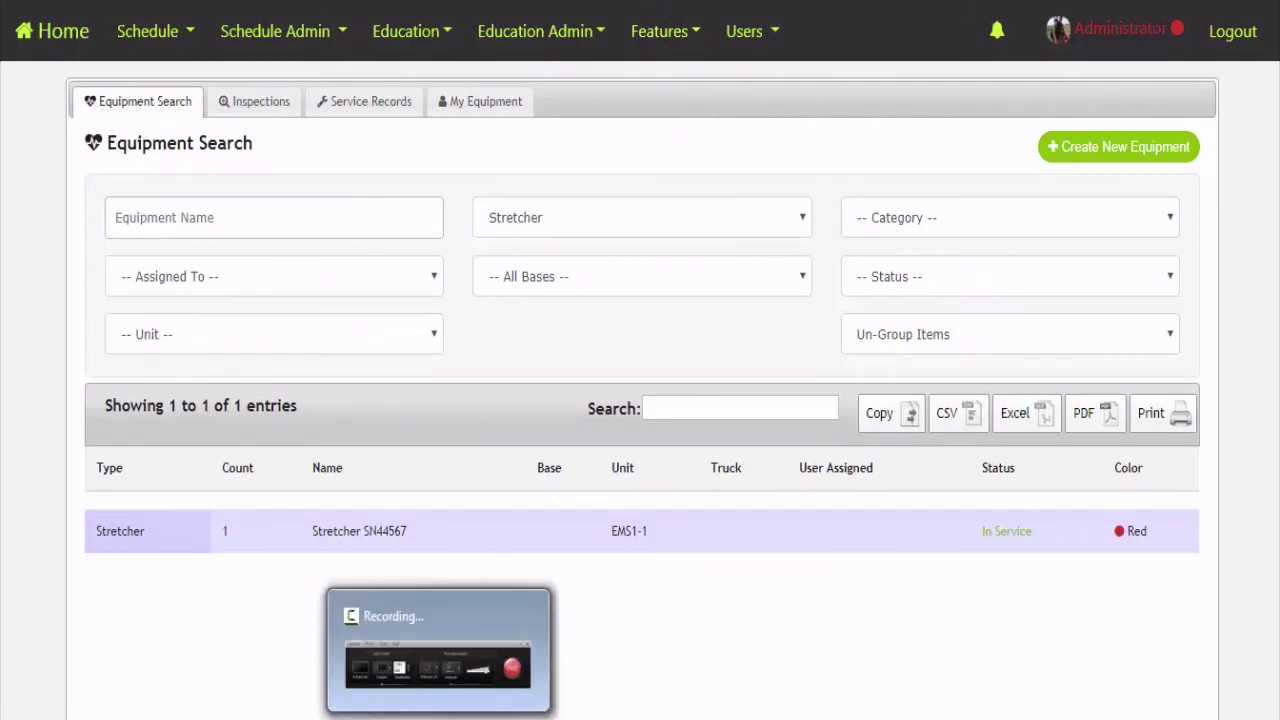